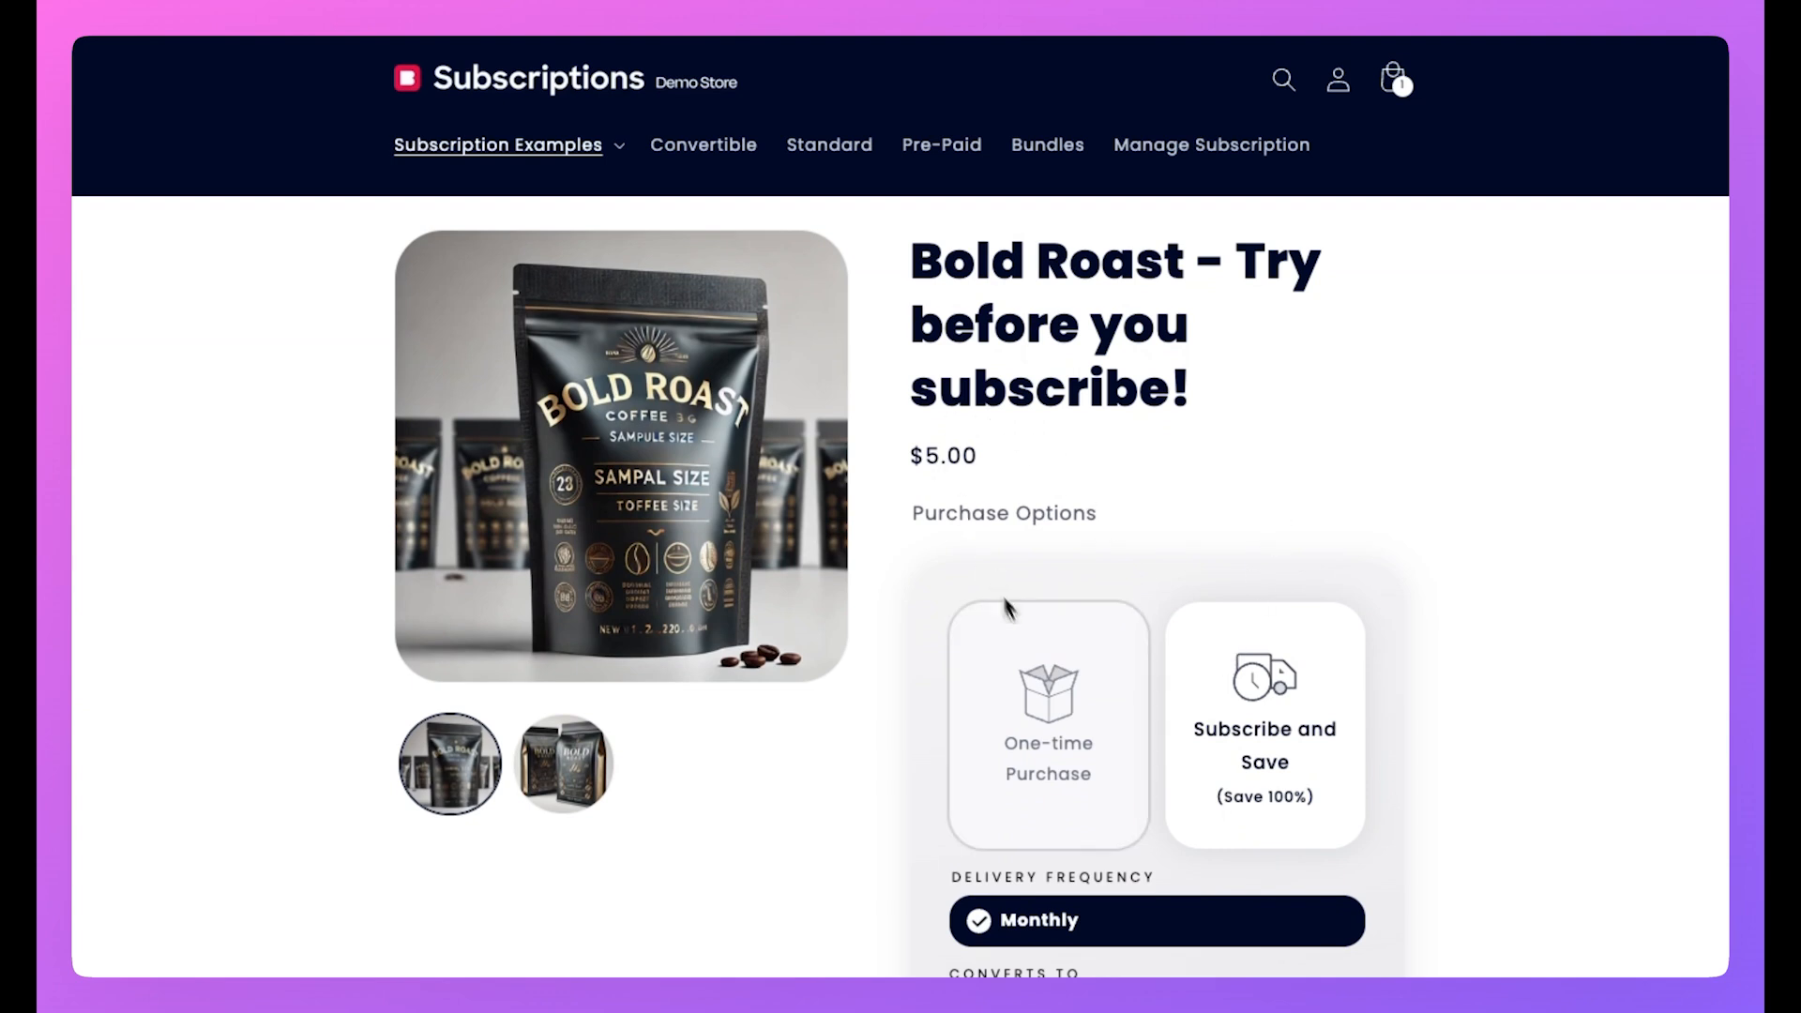
# Add the Bold Roast trial sample to the cart on a Monthly Subscribe and Save plan.
pyautogui.click(1042, 657)
pyautogui.scroll(-2, 1061, 656)
pyautogui.click(1253, 589)
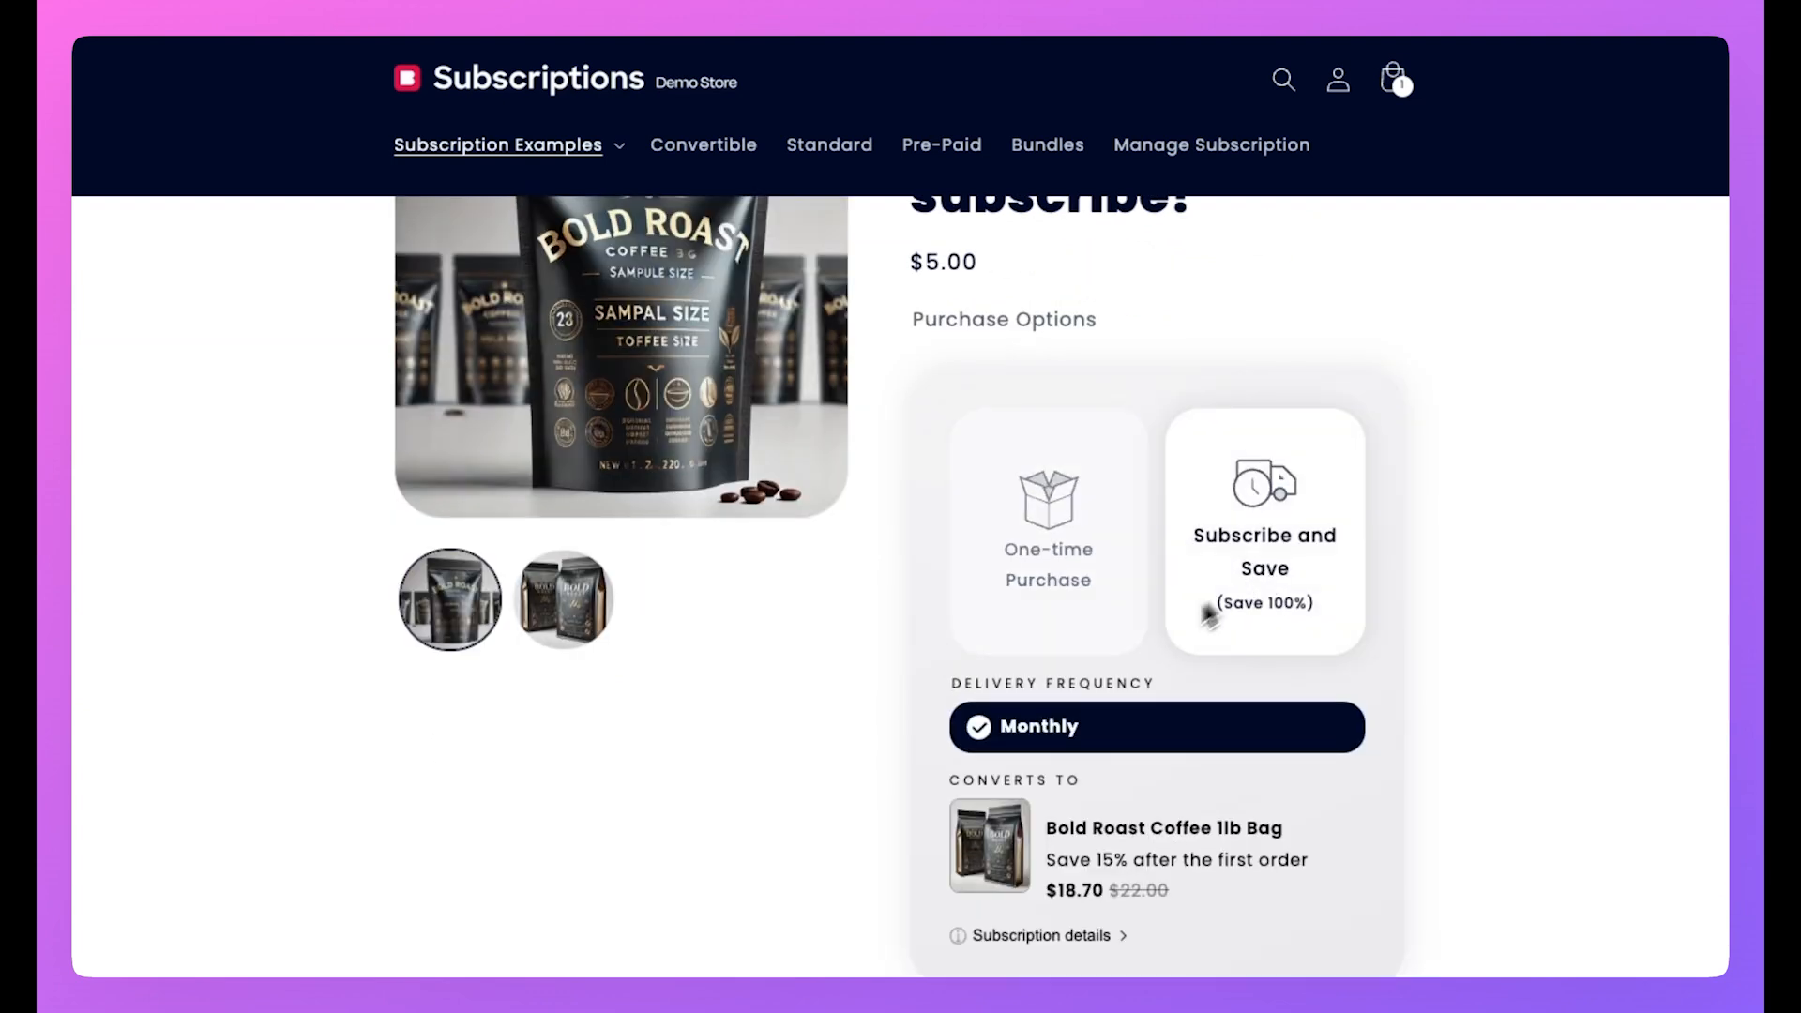
pyautogui.scroll(-2, 1094, 683)
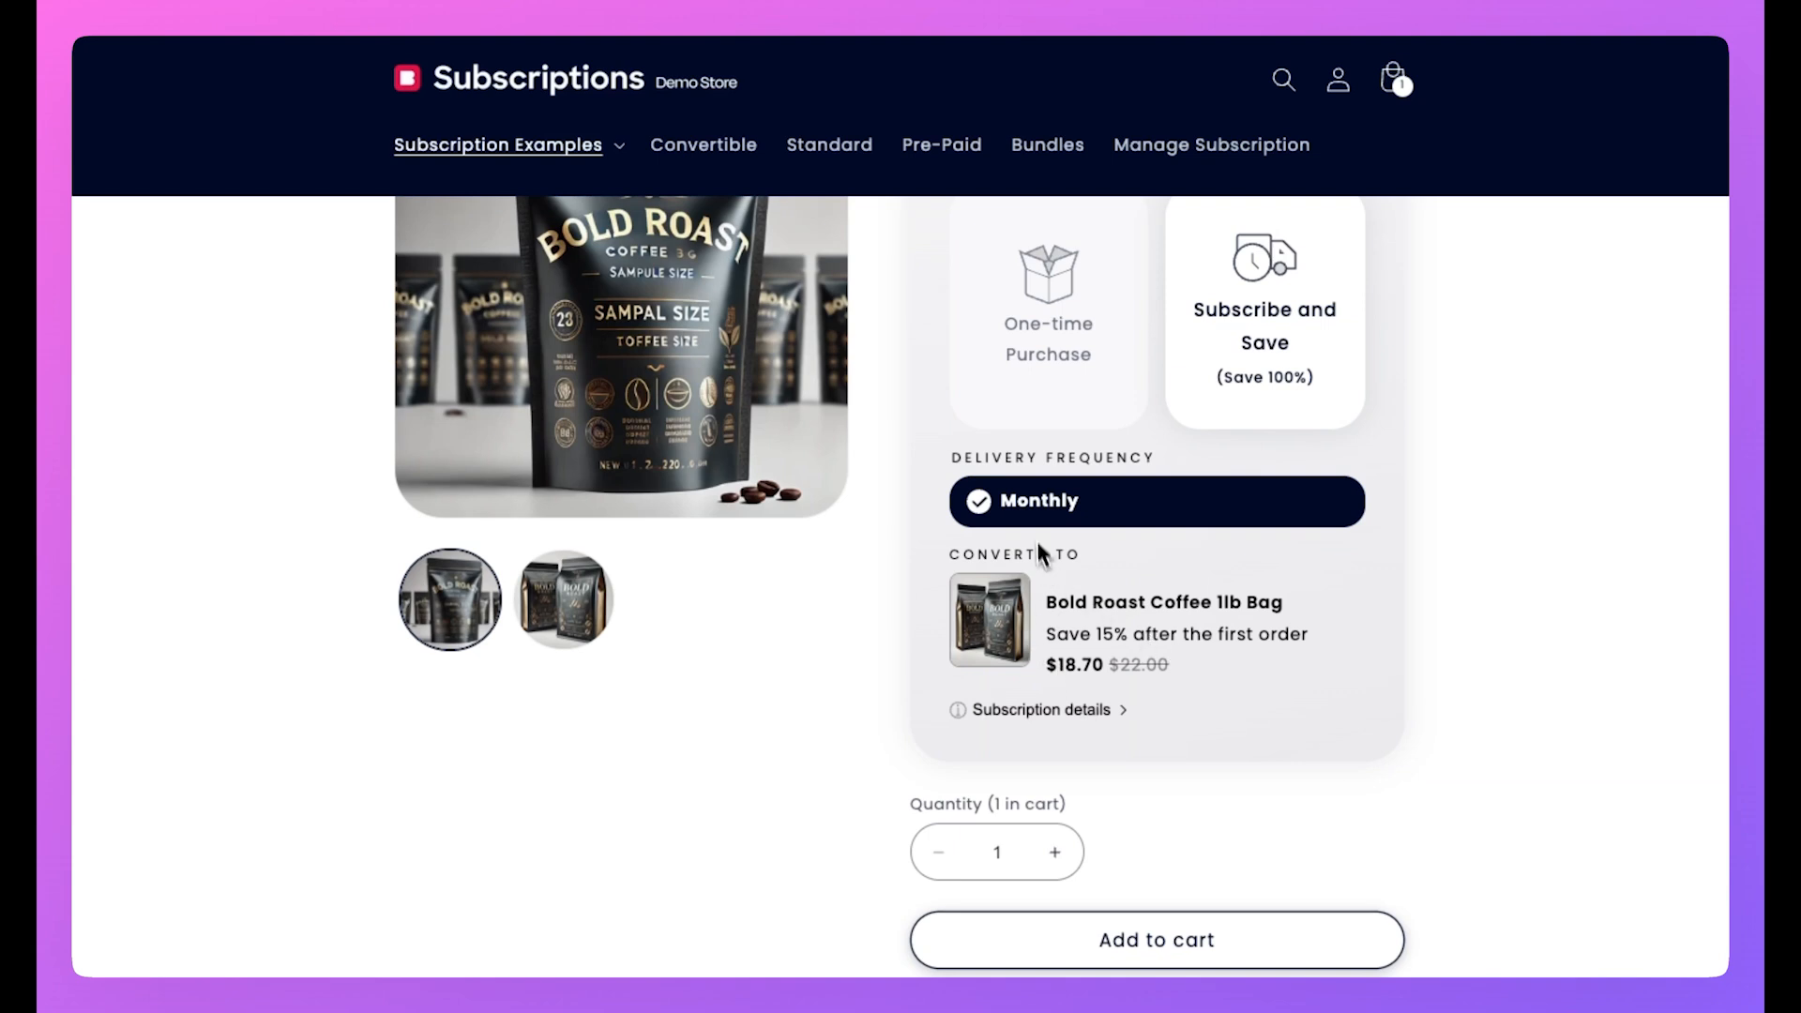
pyautogui.click(1157, 934)
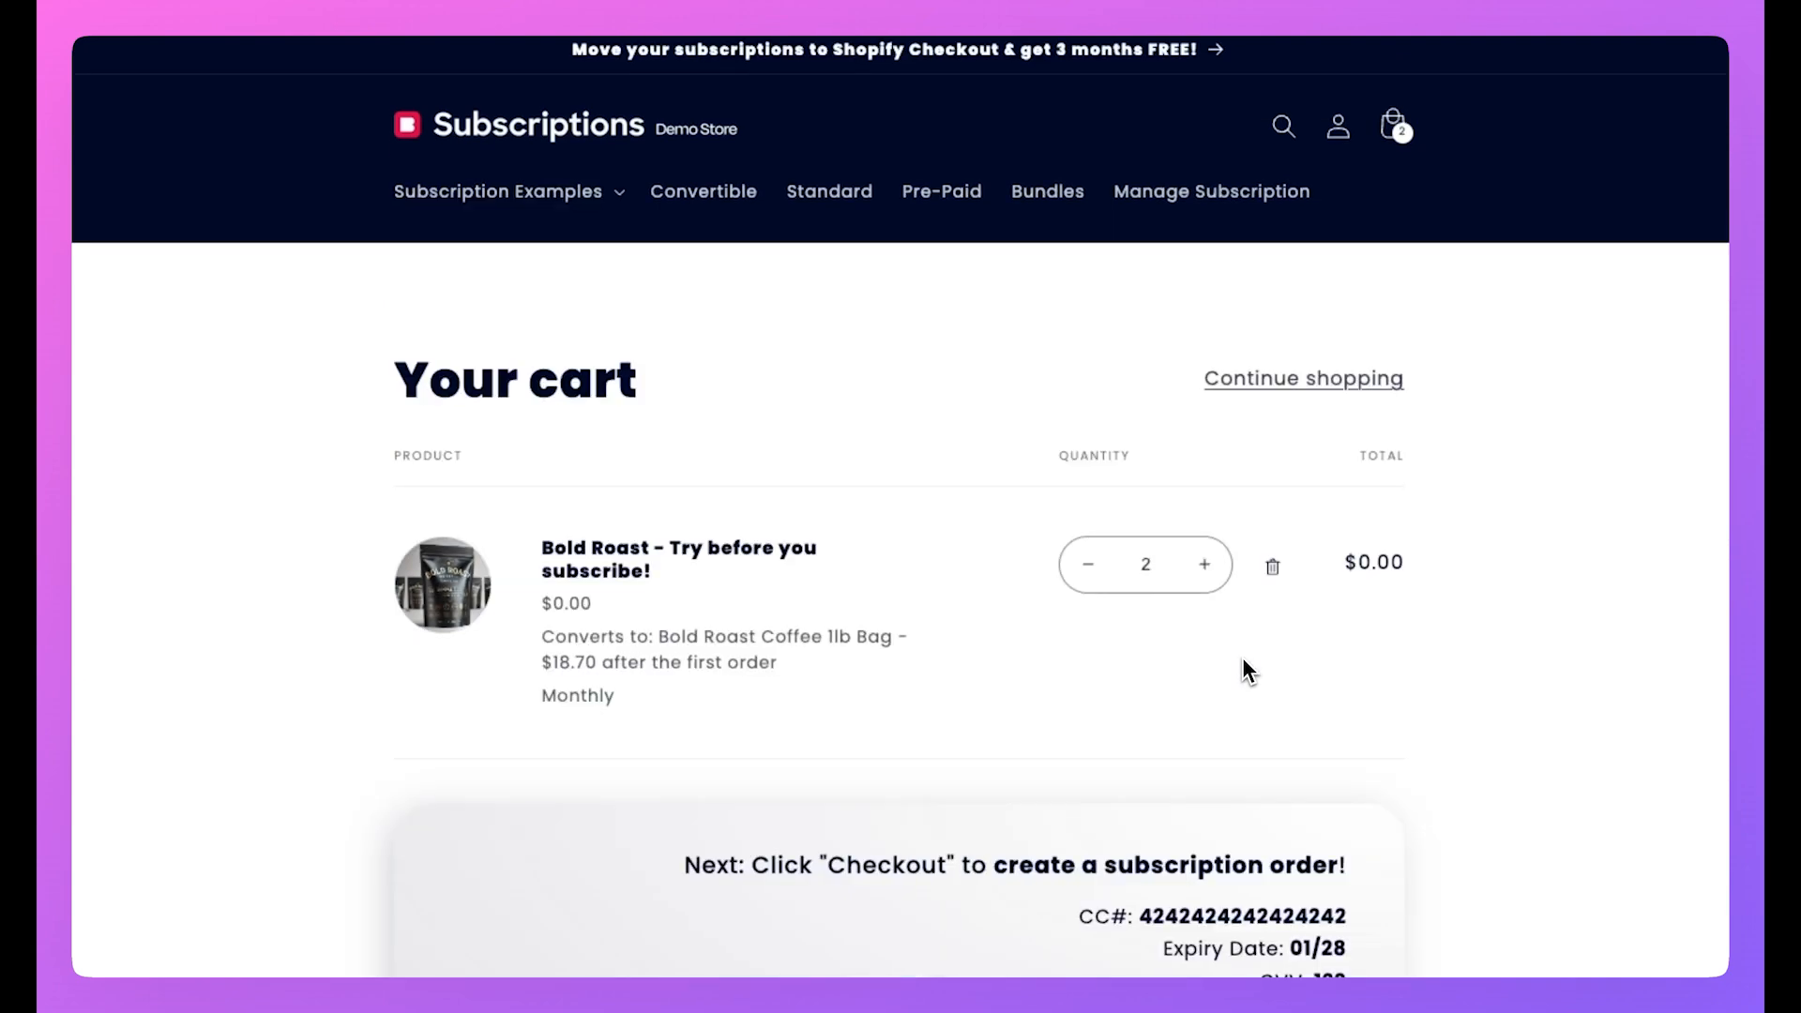
# Scroll through the cart listing two $0.00 Bold Roast trial samples converting monthly to the 1lb bag.
pyautogui.scroll(-1, 1257, 638)
pyautogui.scroll(-1, 1258, 644)
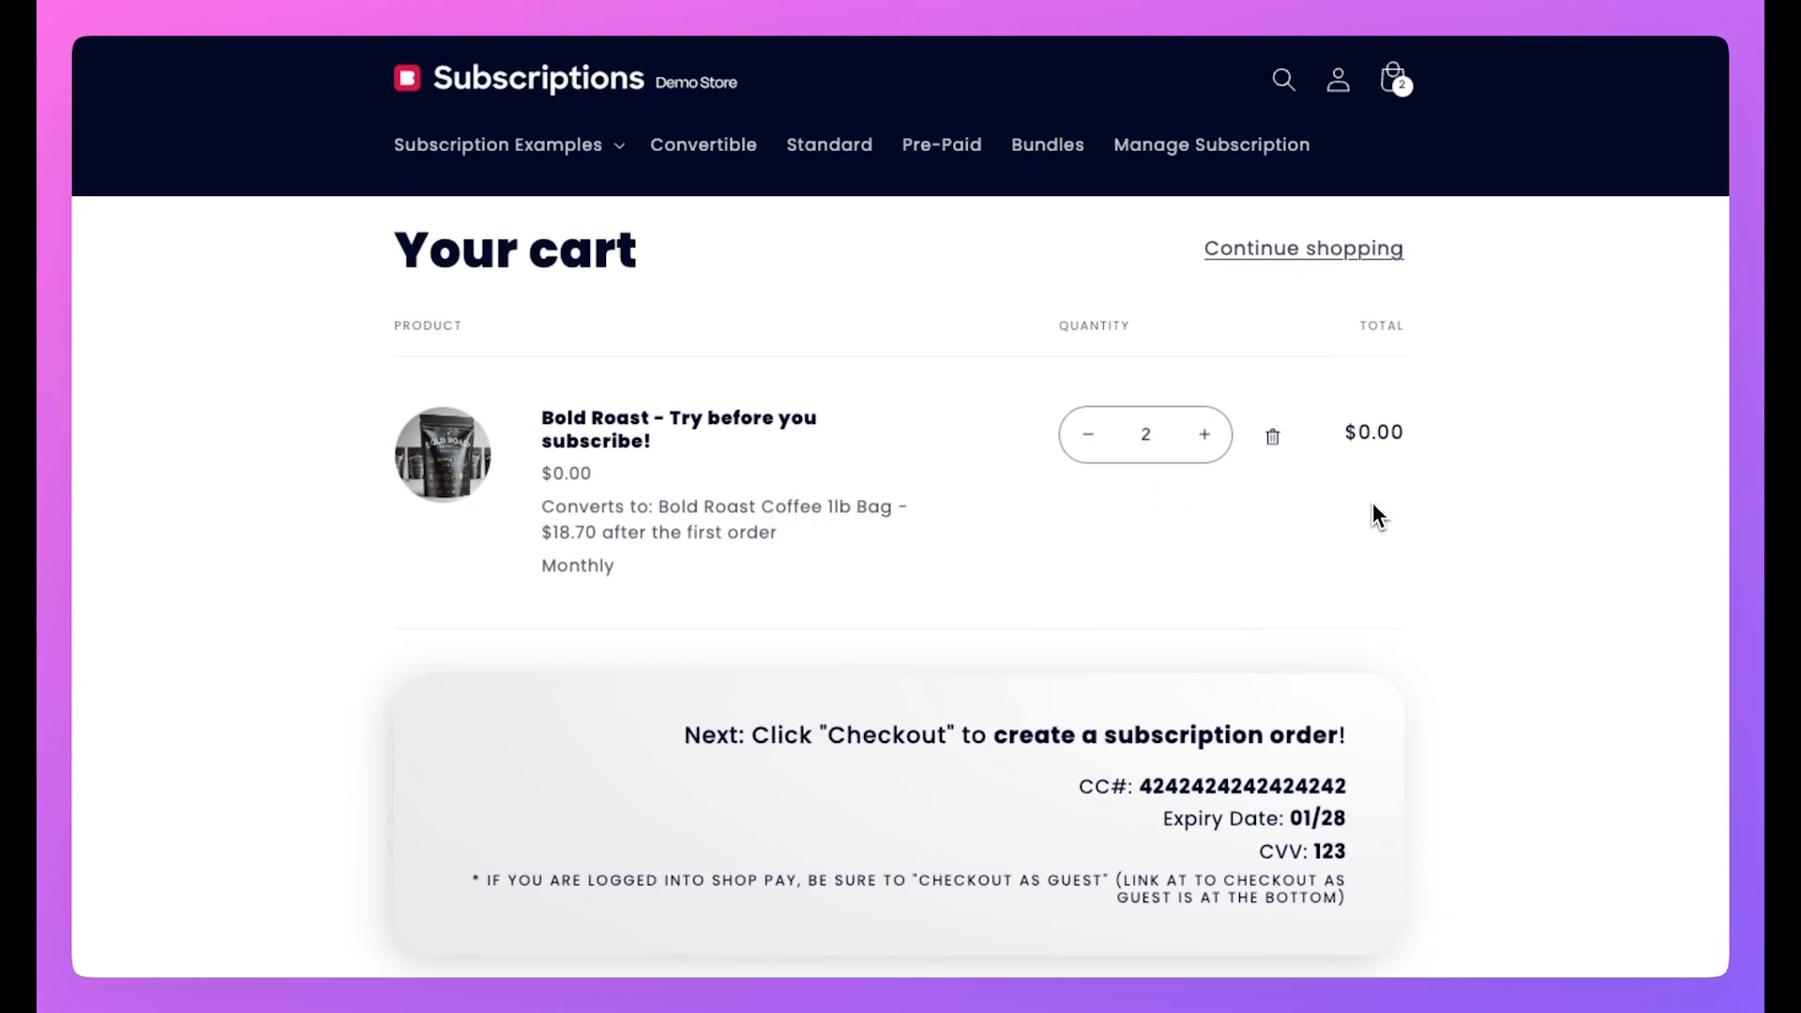
pyautogui.scroll(-3, 1371, 506)
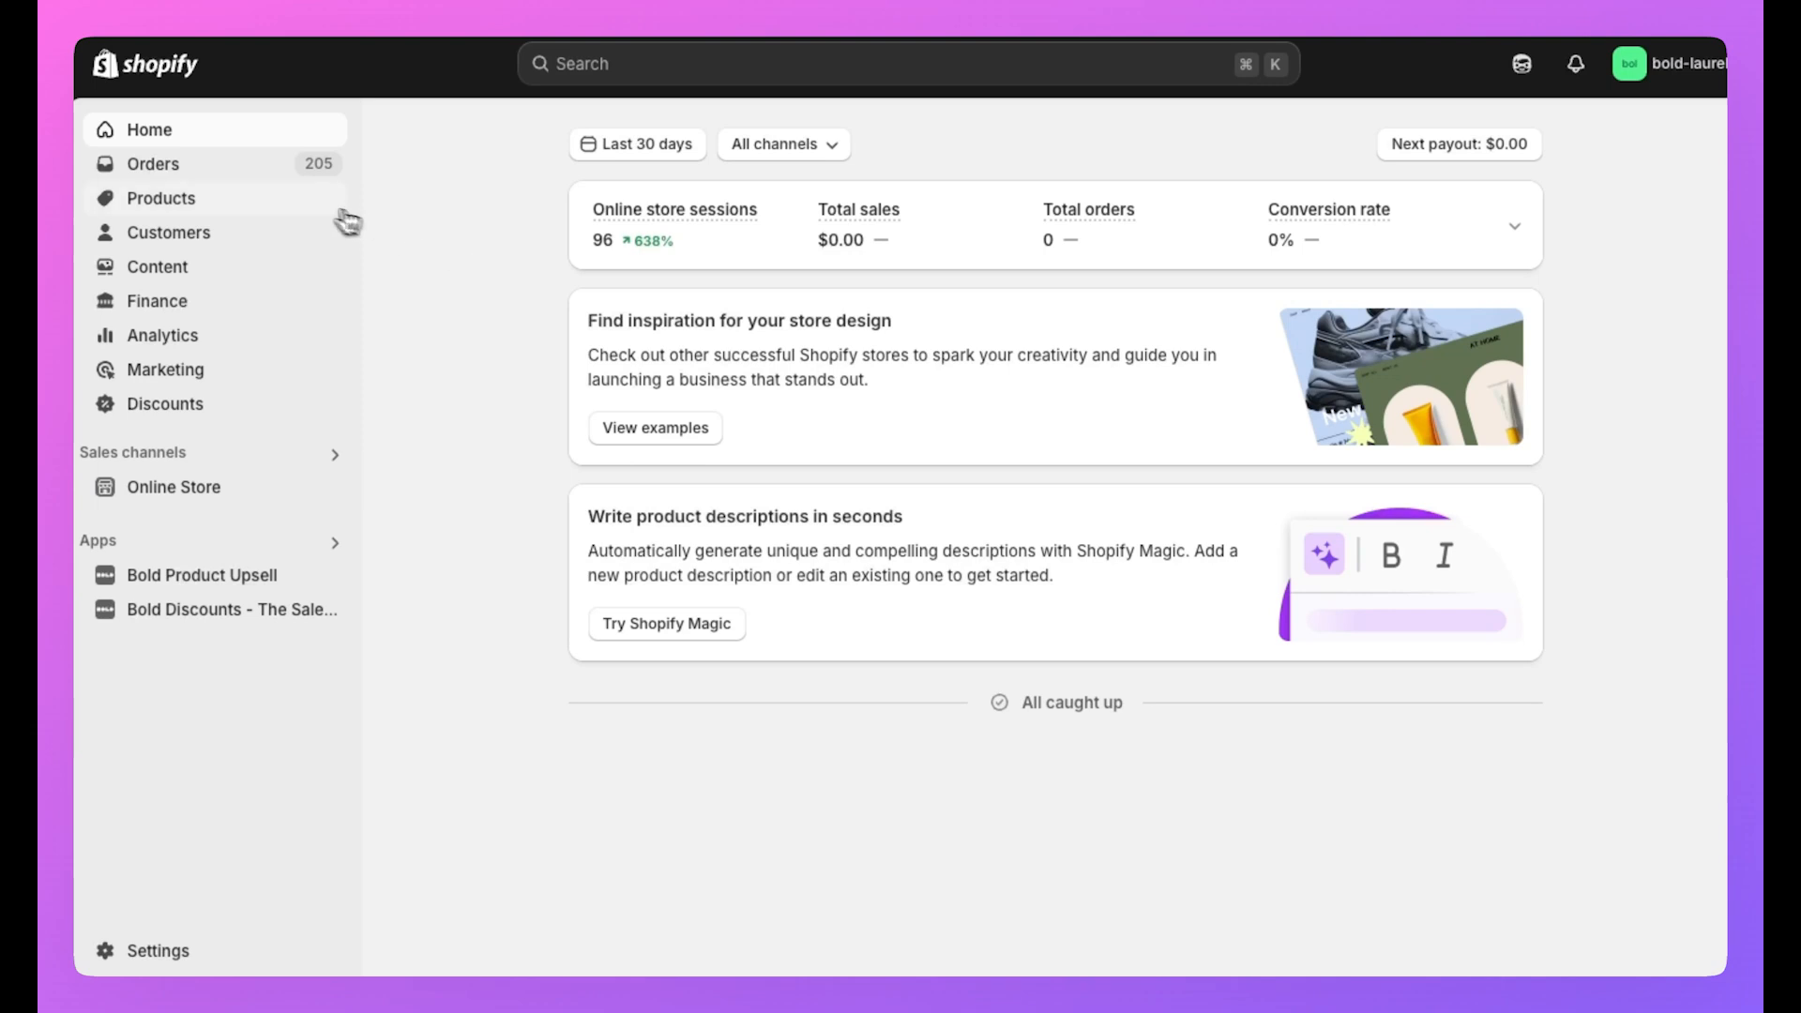
# Start a new product titled 'Sample Catalyst Coffee' with the pink Catalyst bag image.
pyautogui.click(263, 200)
pyautogui.click(1612, 155)
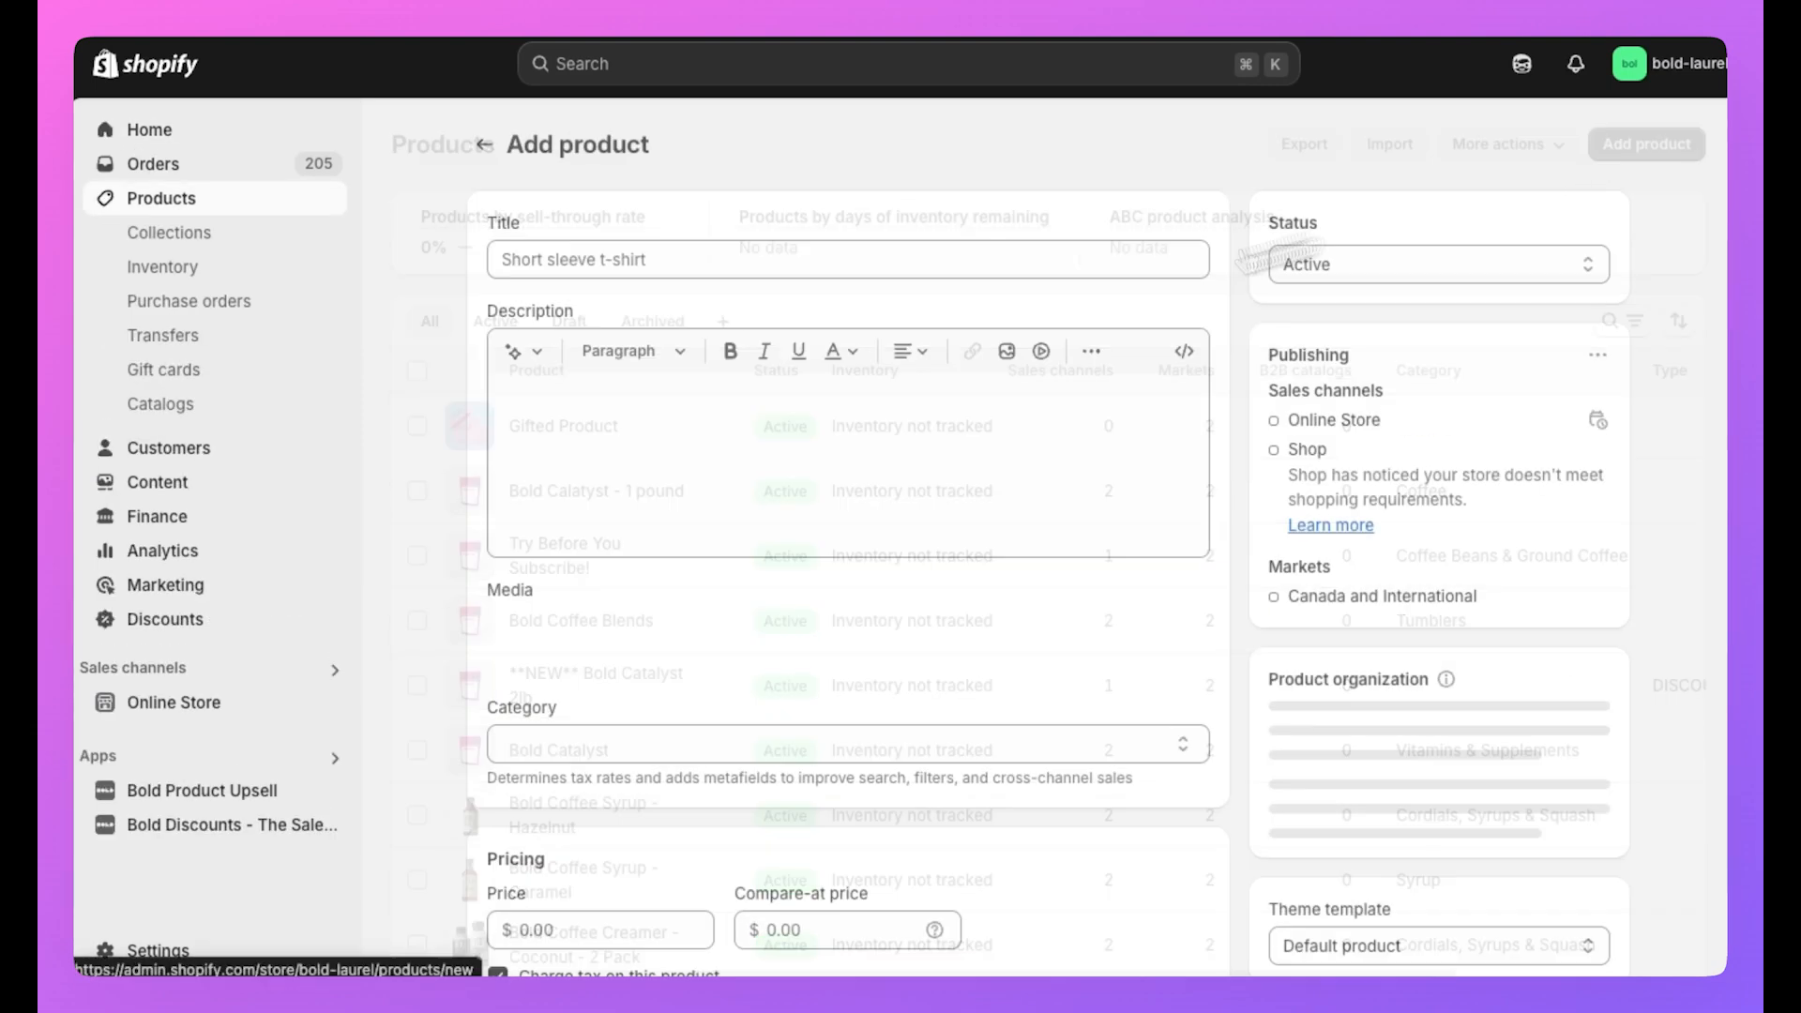
pyautogui.click(648, 258)
pyautogui.write('Sample Catalyst Coffee')
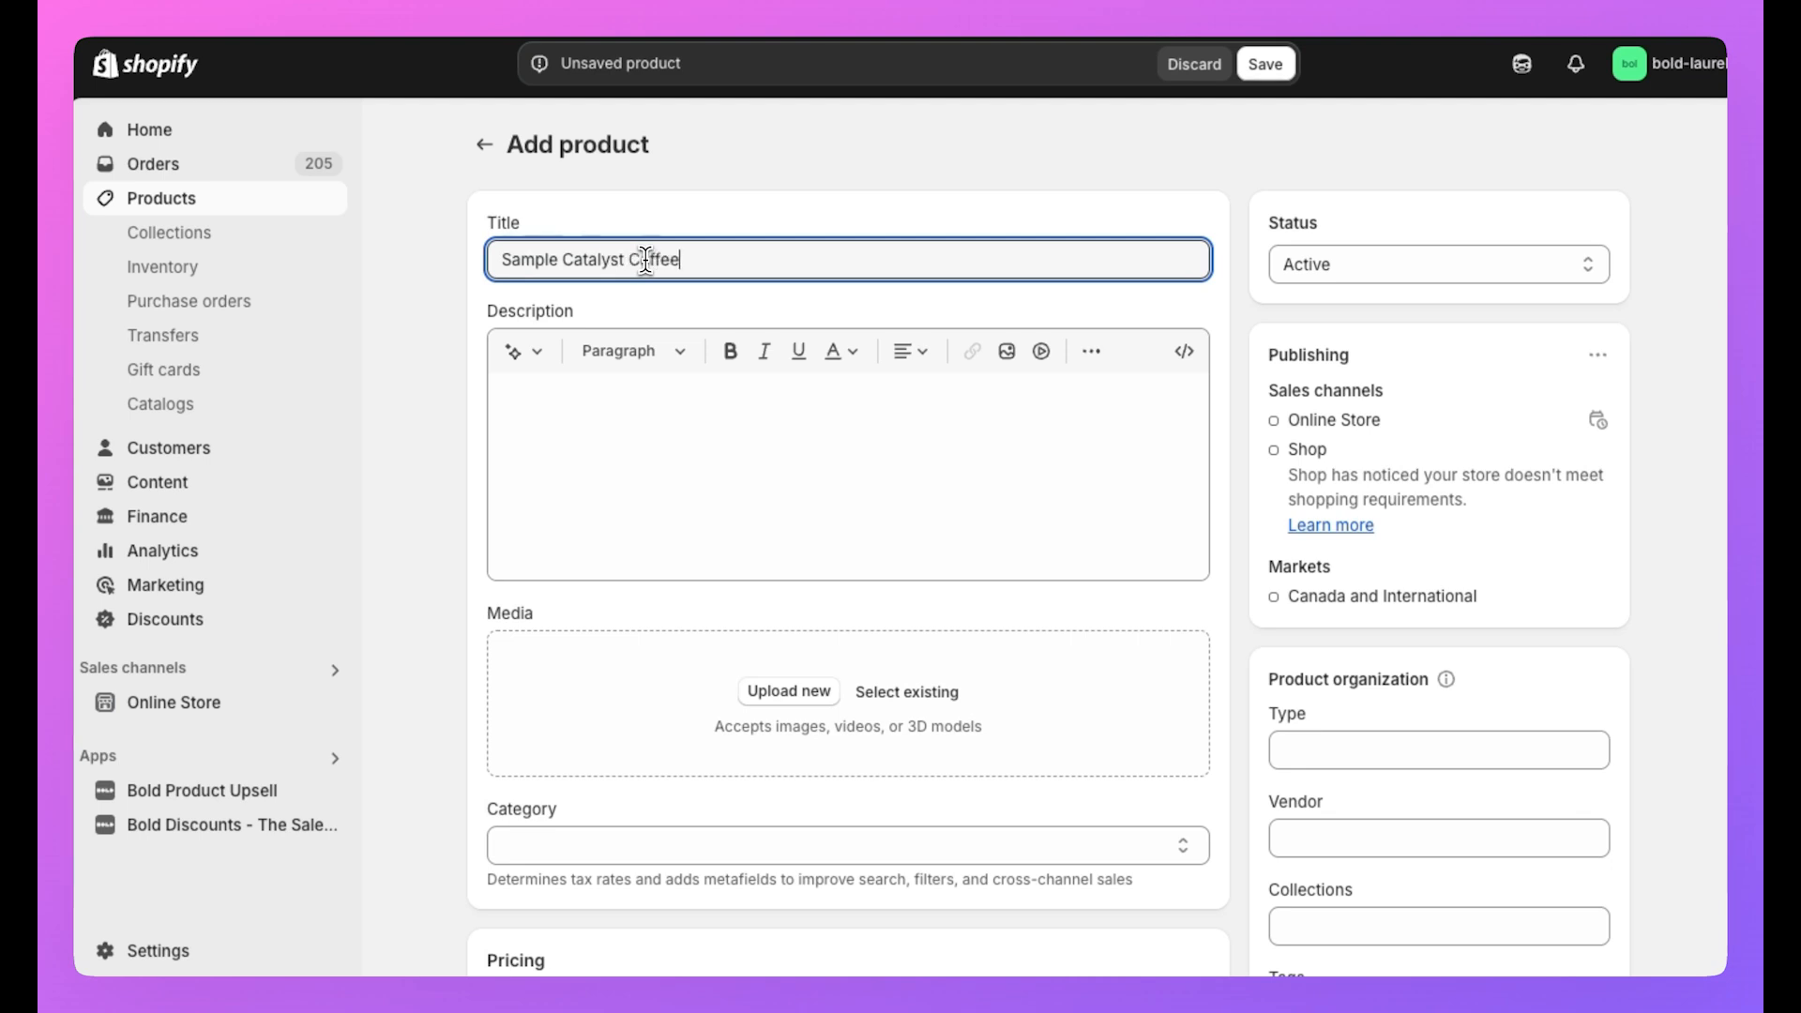
pyautogui.scroll(-1, 788, 610)
pyautogui.click(906, 658)
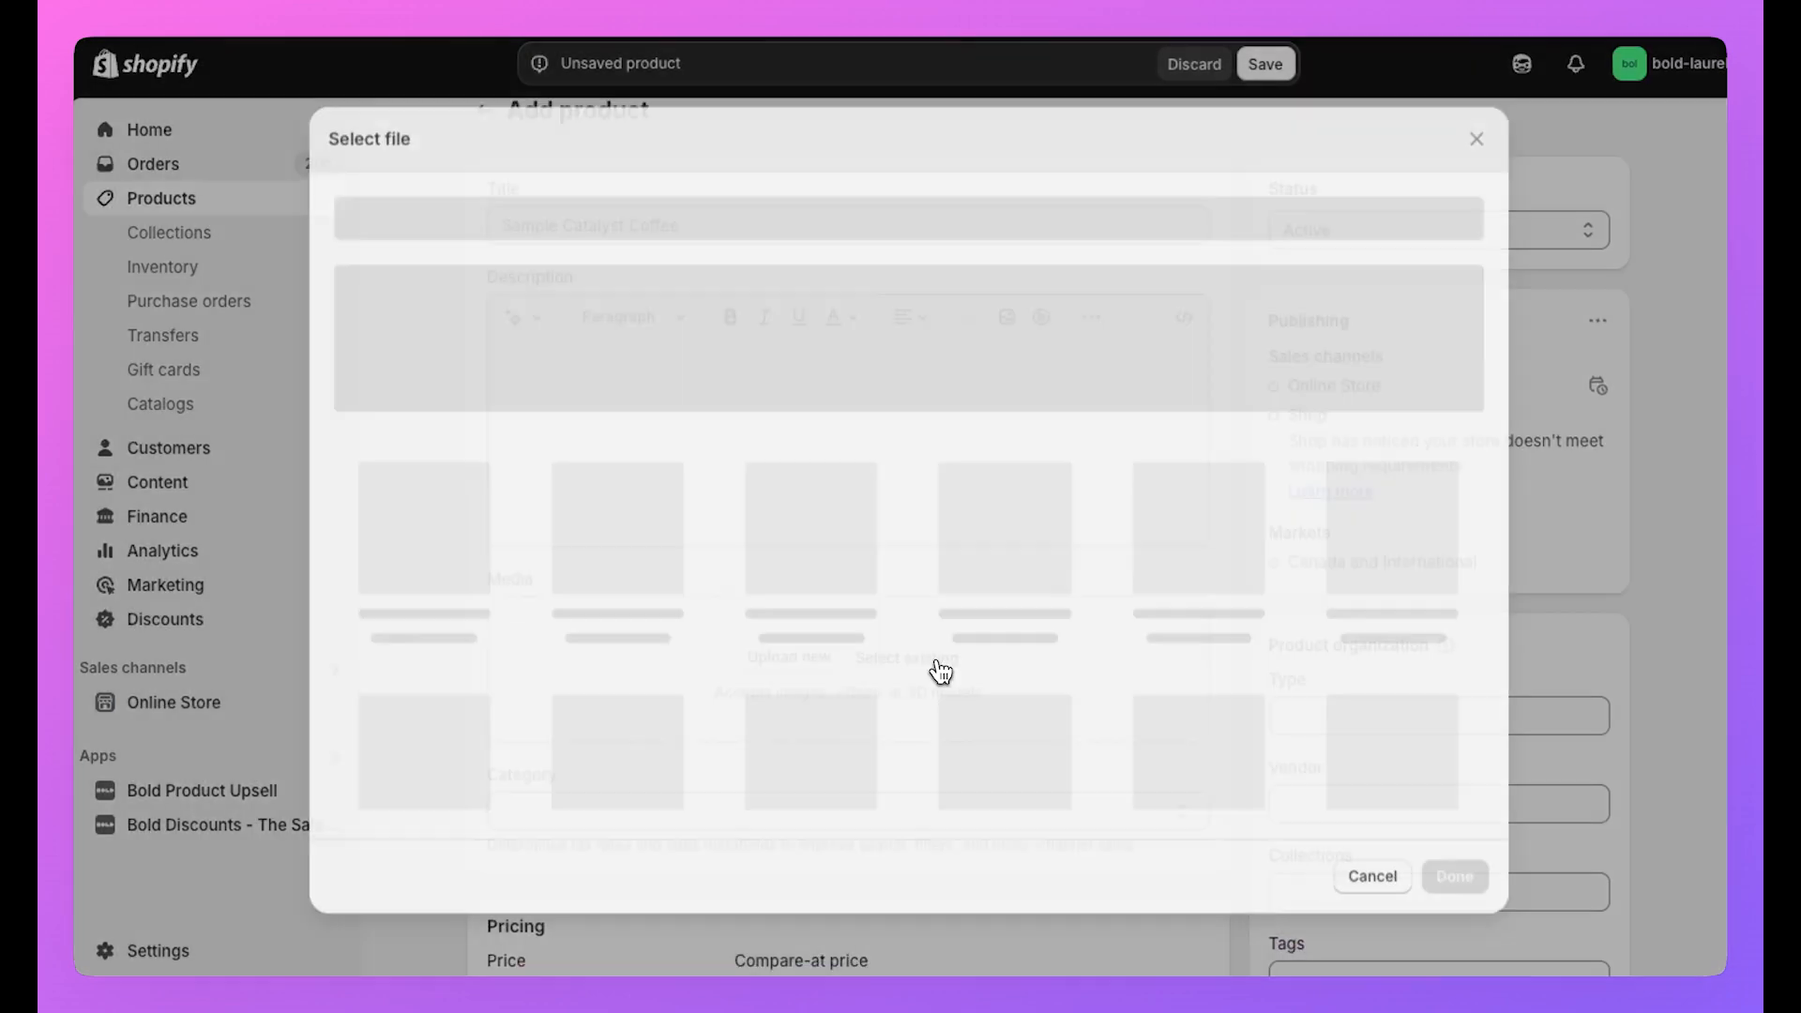
pyautogui.click(642, 561)
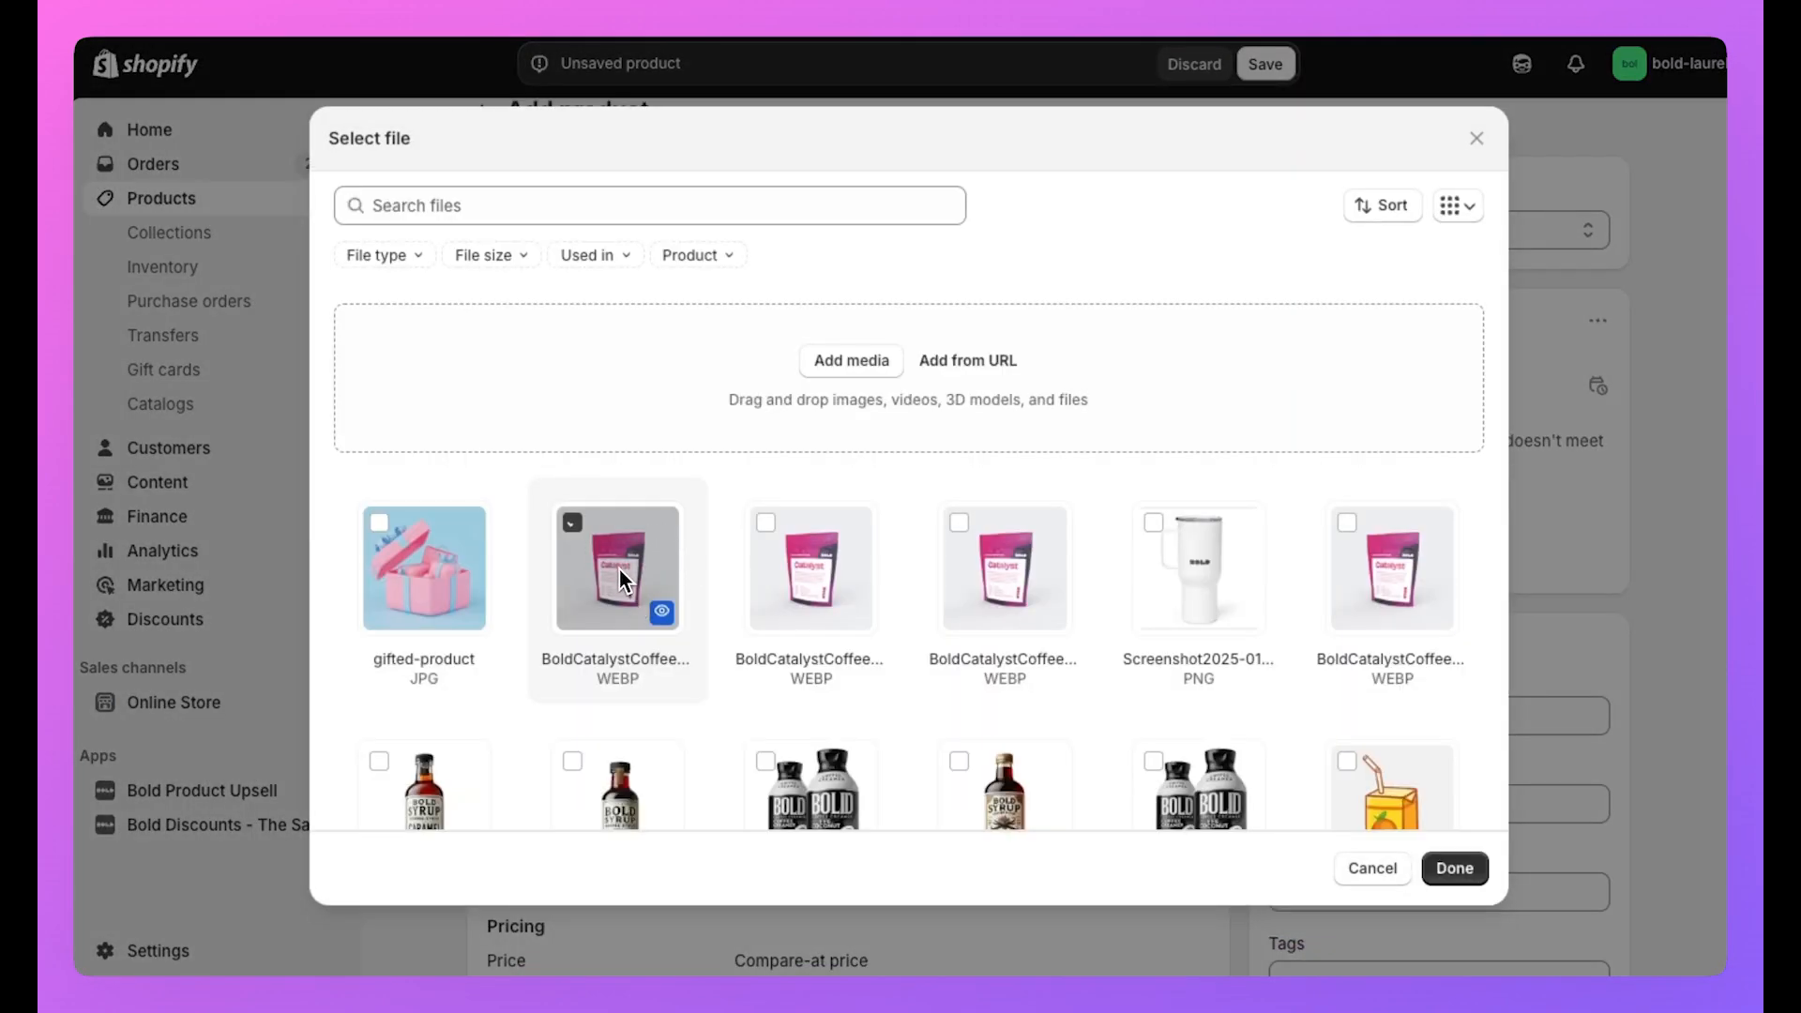
pyautogui.click(1463, 868)
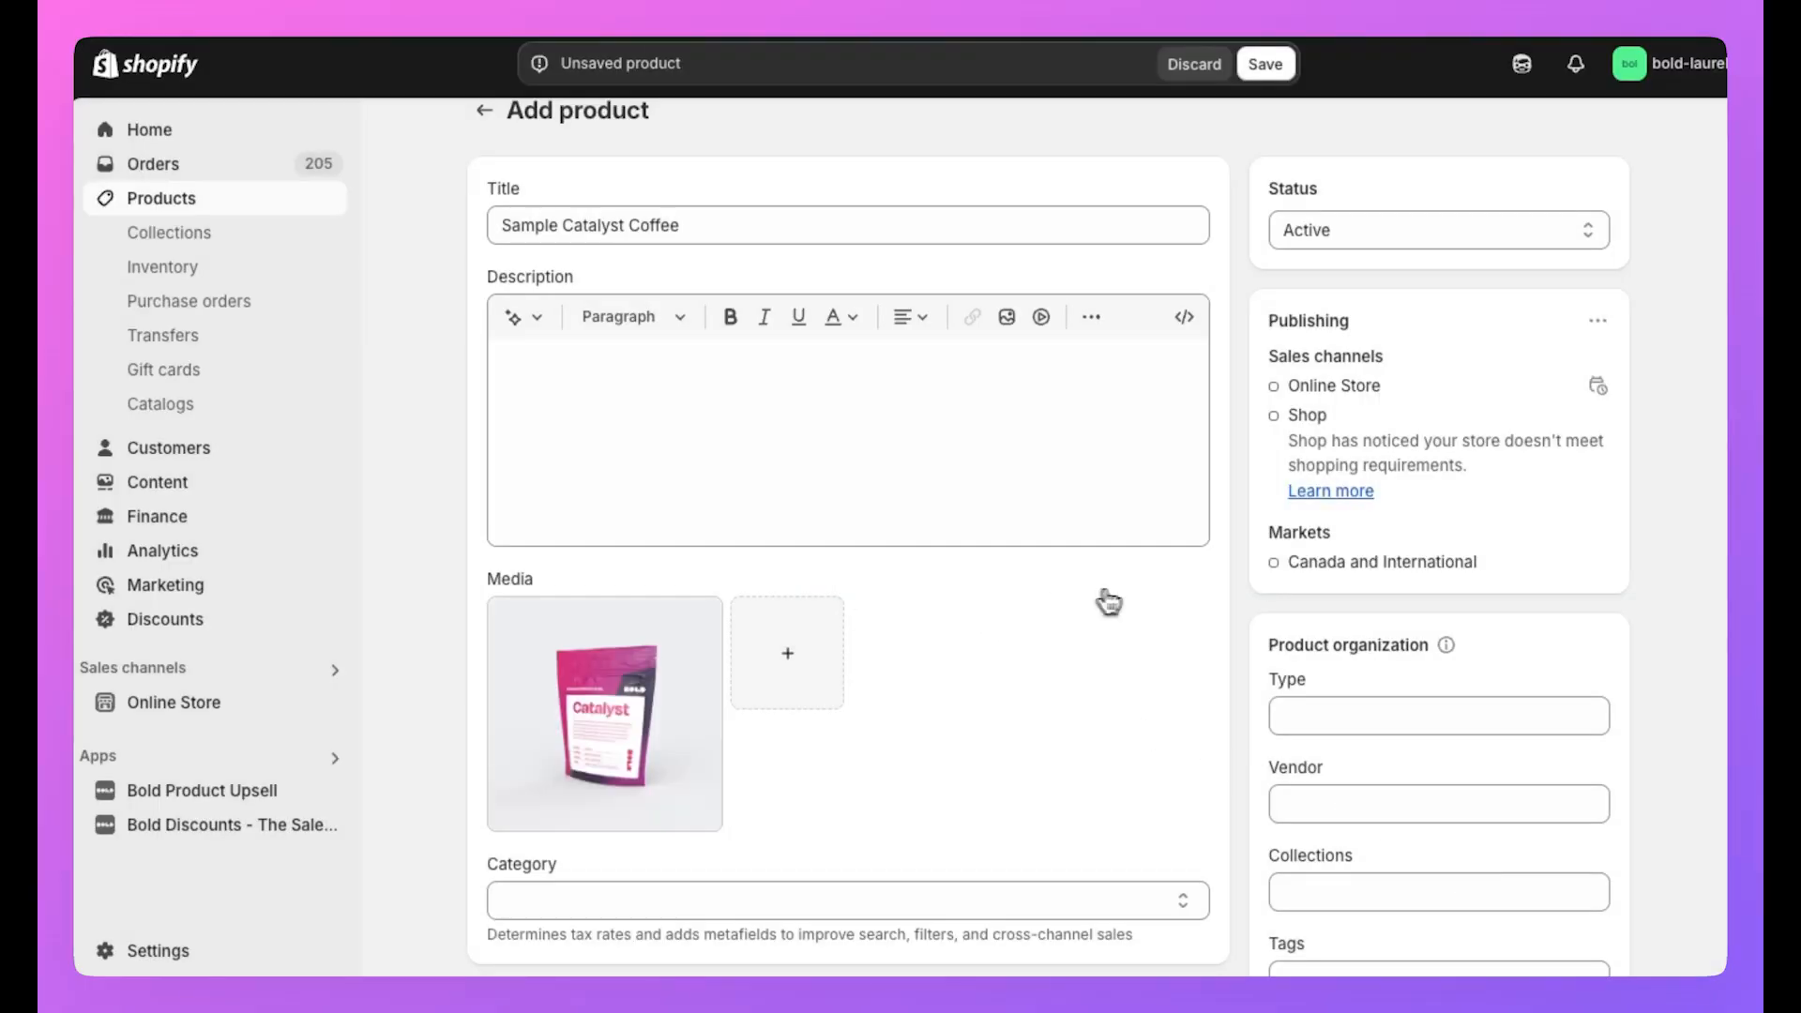
# Set the product's price to 9.99 and save it.
pyautogui.scroll(-5, 1033, 610)
pyautogui.click(608, 570)
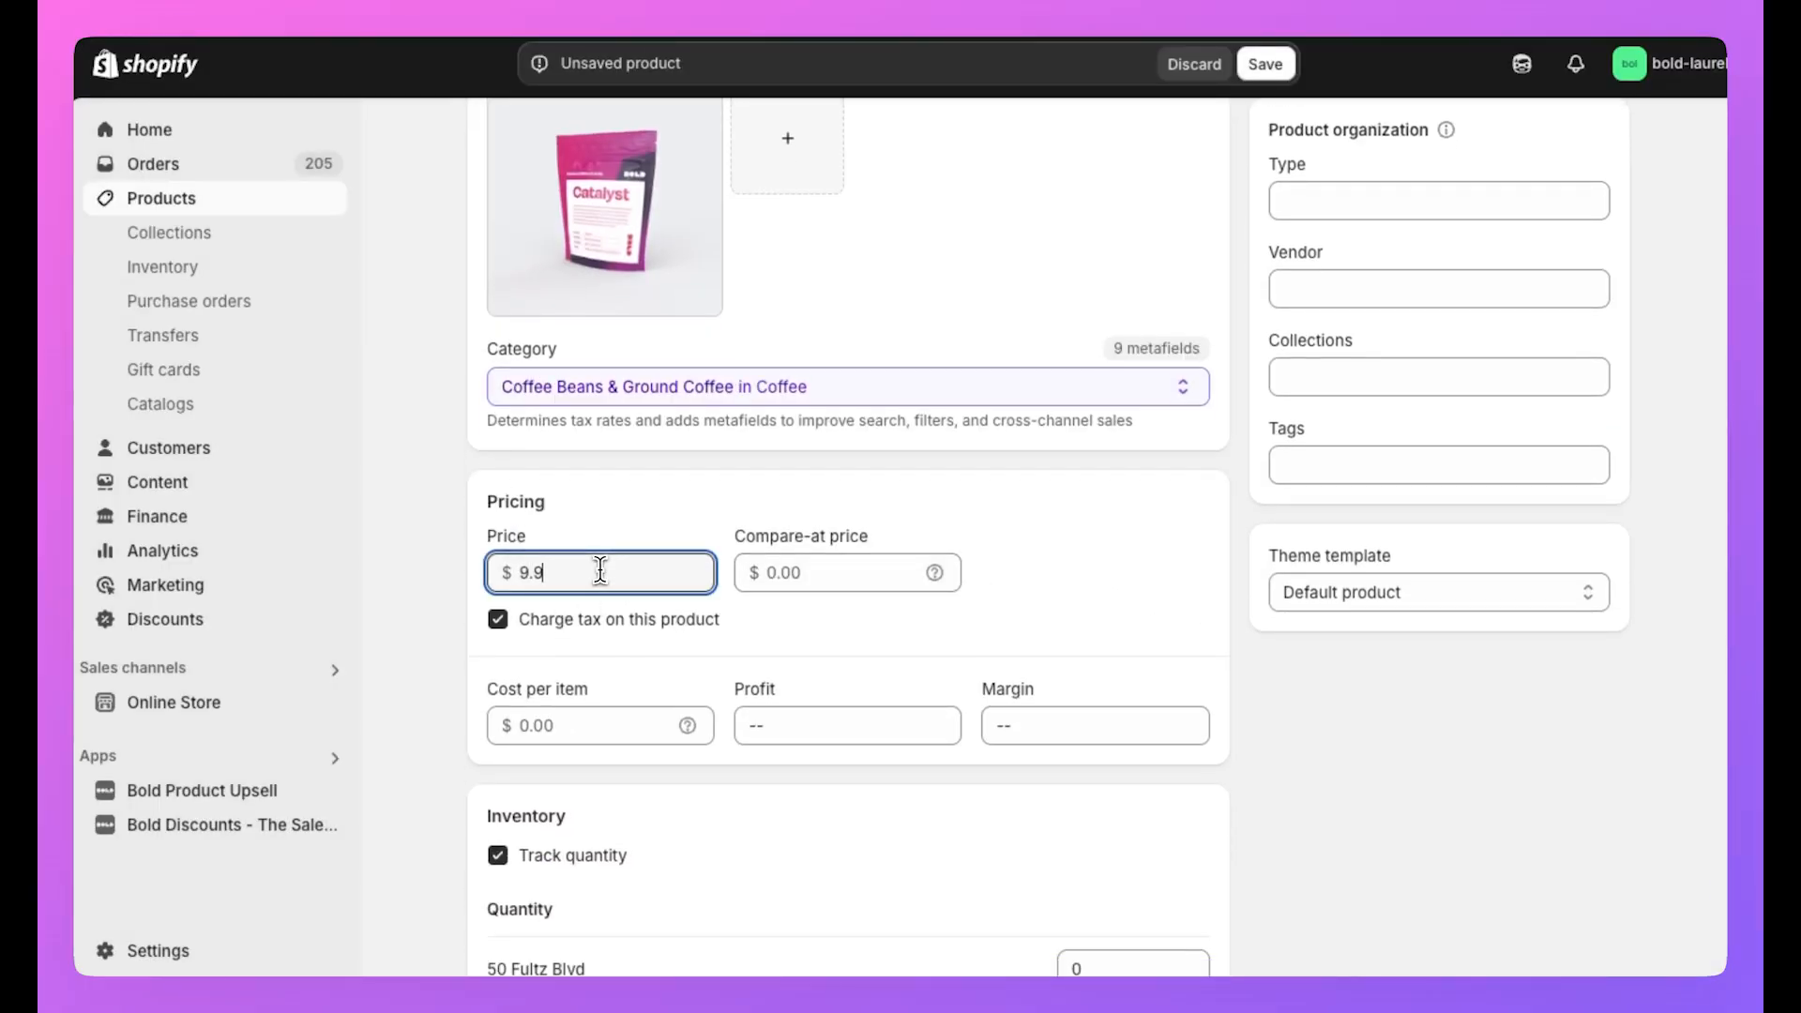
pyautogui.write('9.99')
pyautogui.click(1265, 64)
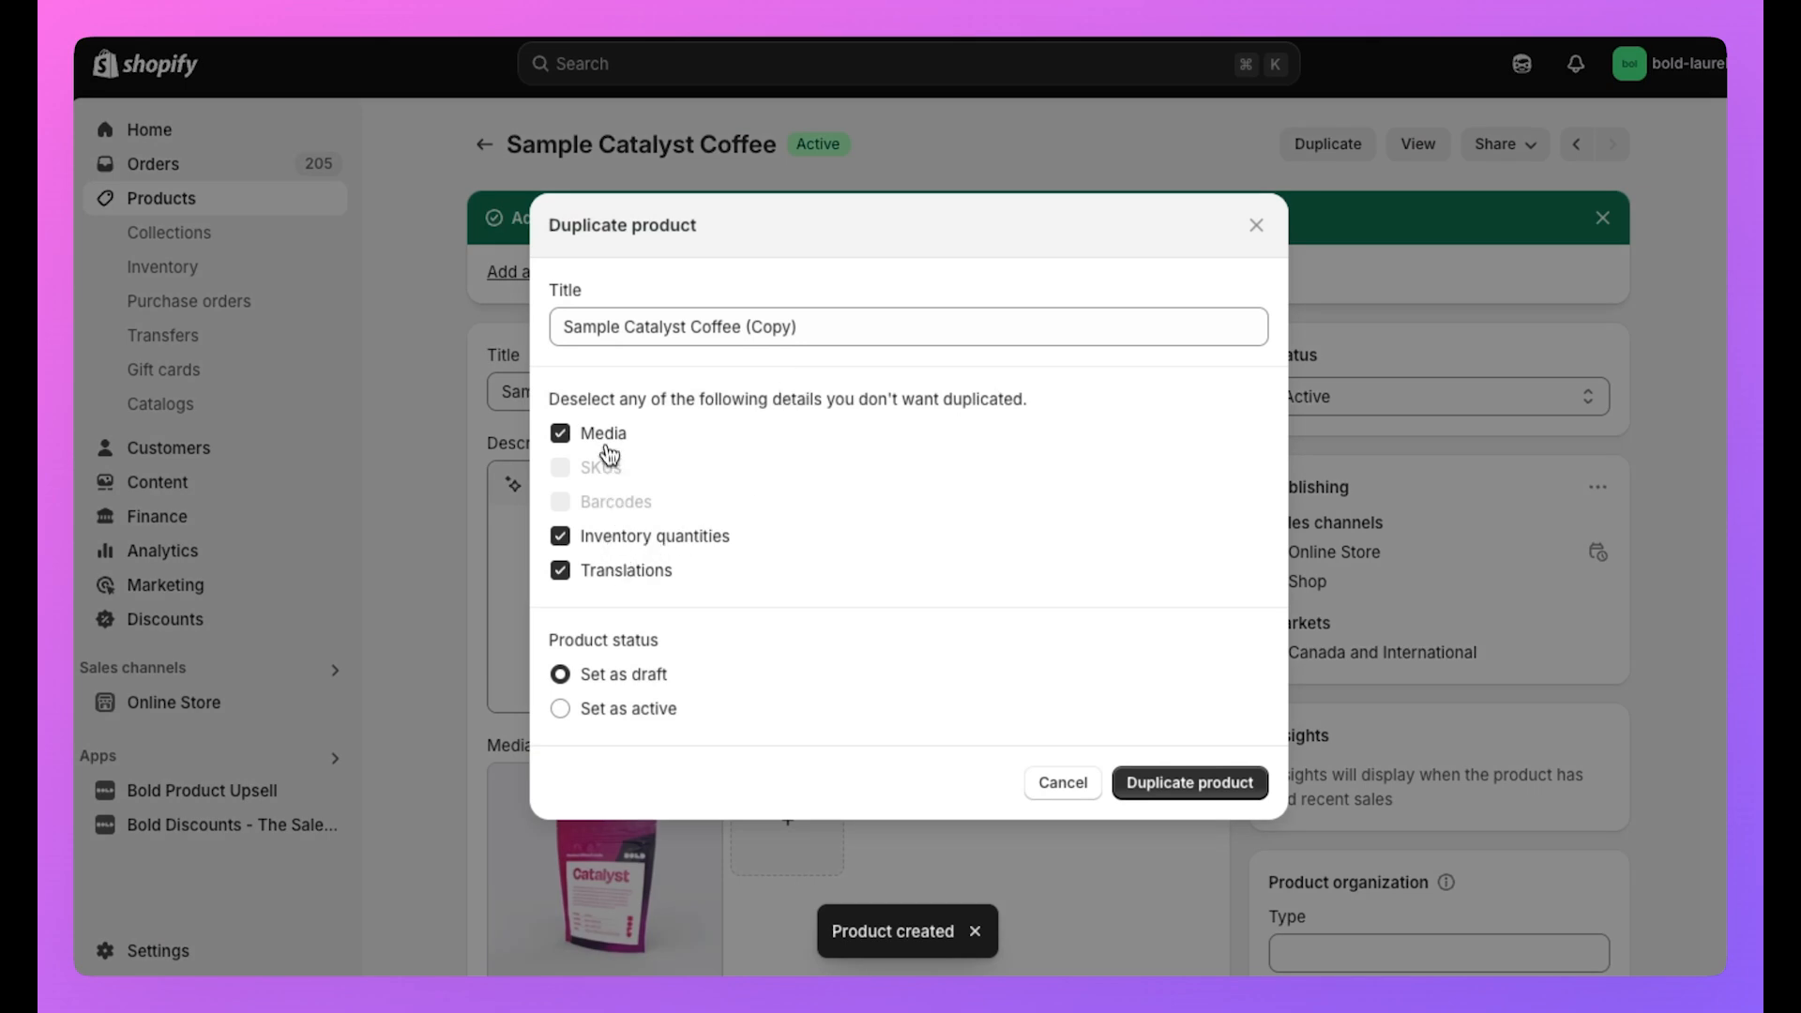
# Duplicate the product as an active copy titled 'Full Sized Sample Catalyst Coffee', keeping its image.
pyautogui.click(603, 439)
pyautogui.click(600, 434)
pyautogui.click(648, 706)
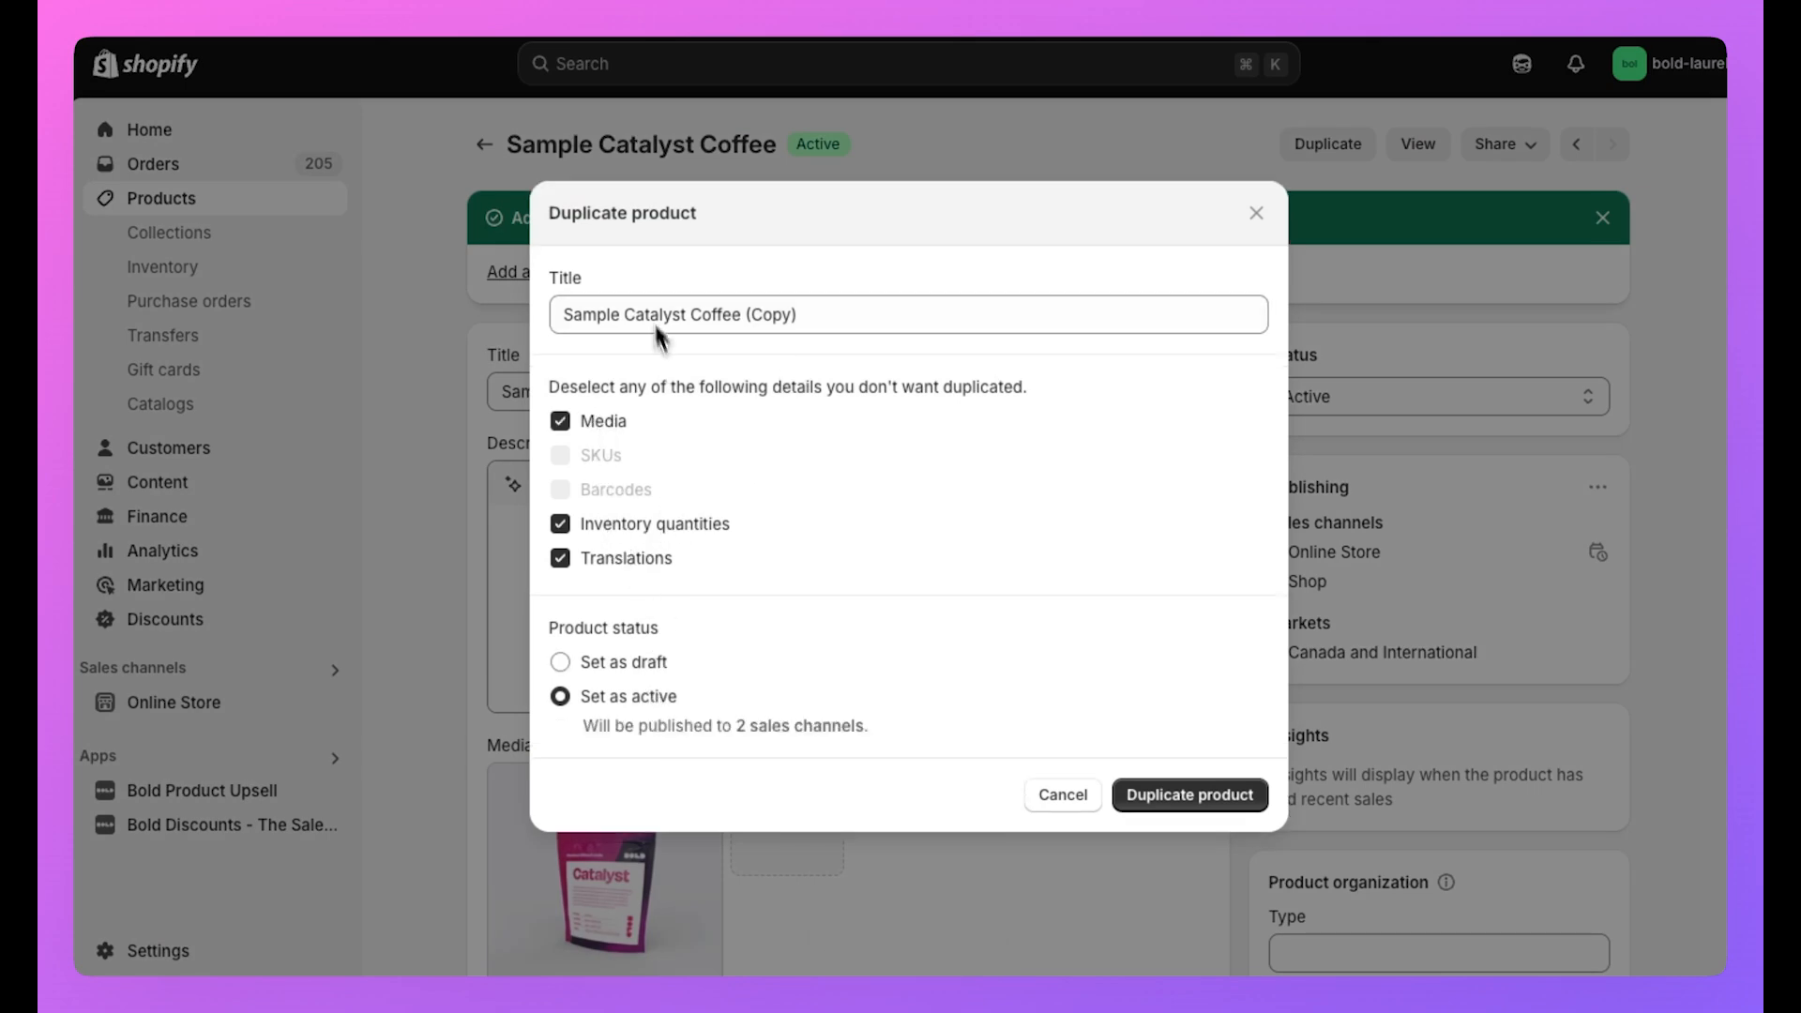
pyautogui.click(561, 324)
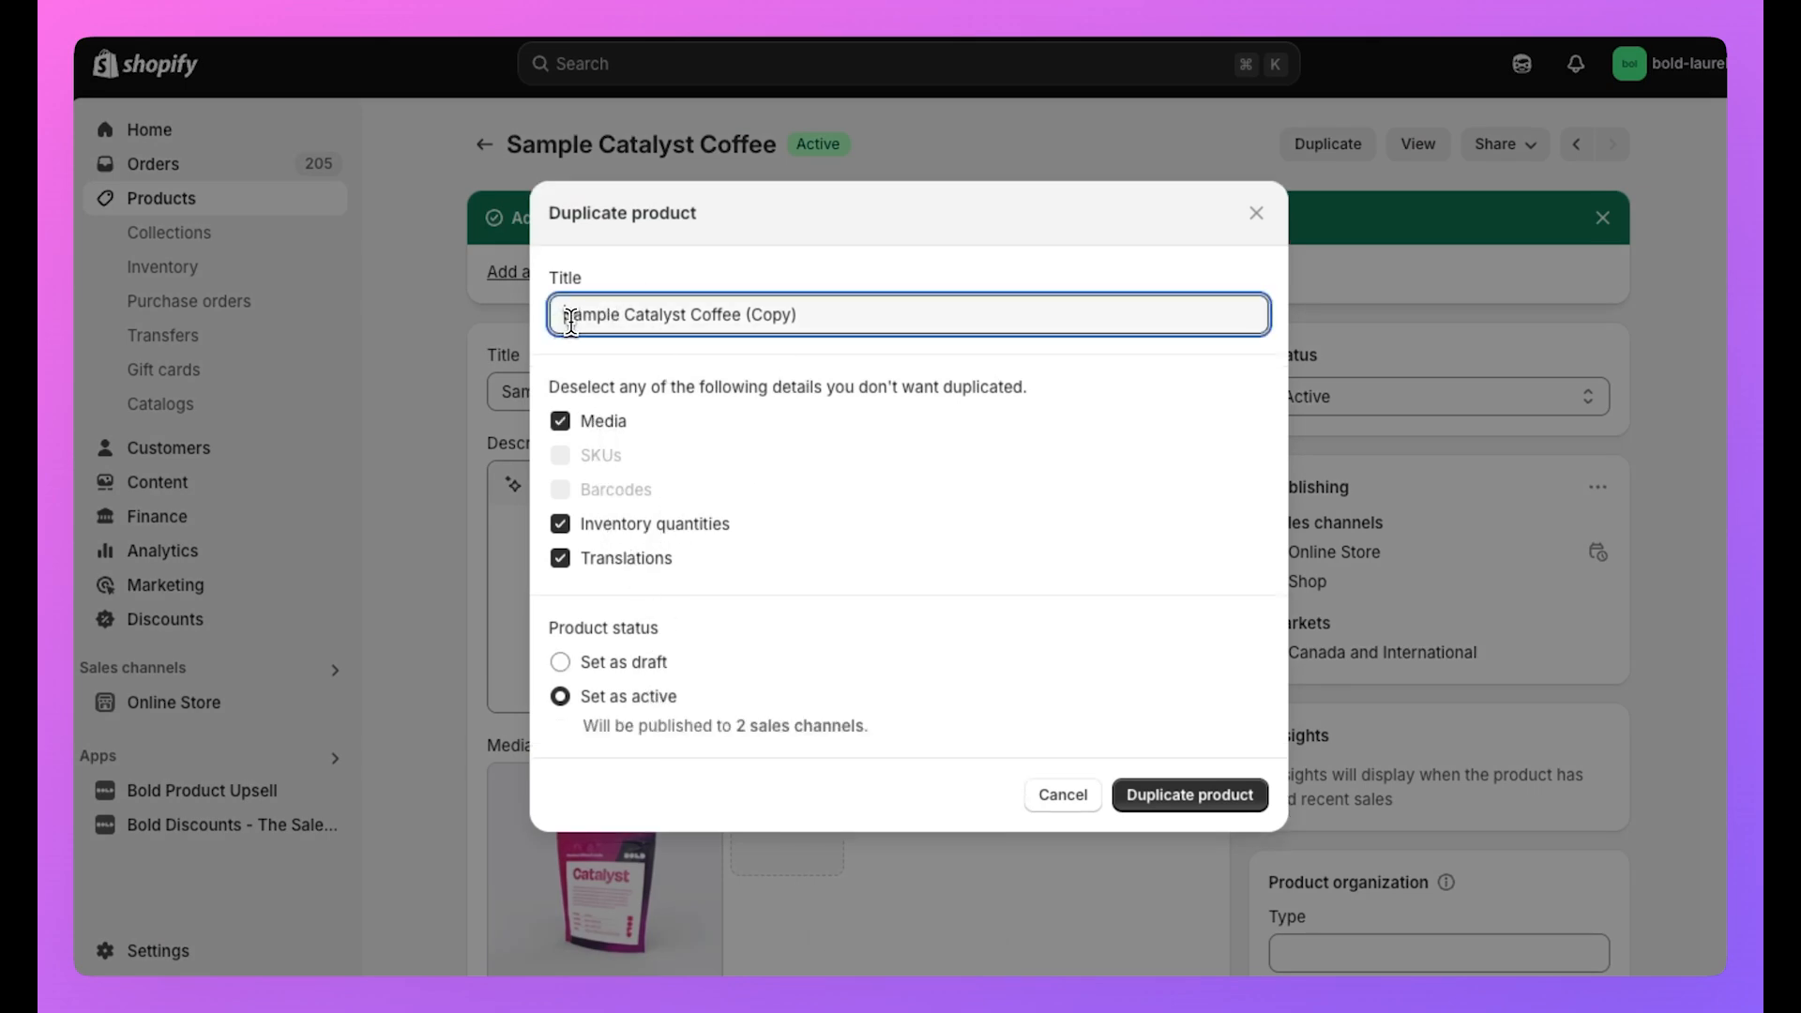
pyautogui.write('Full Sized')
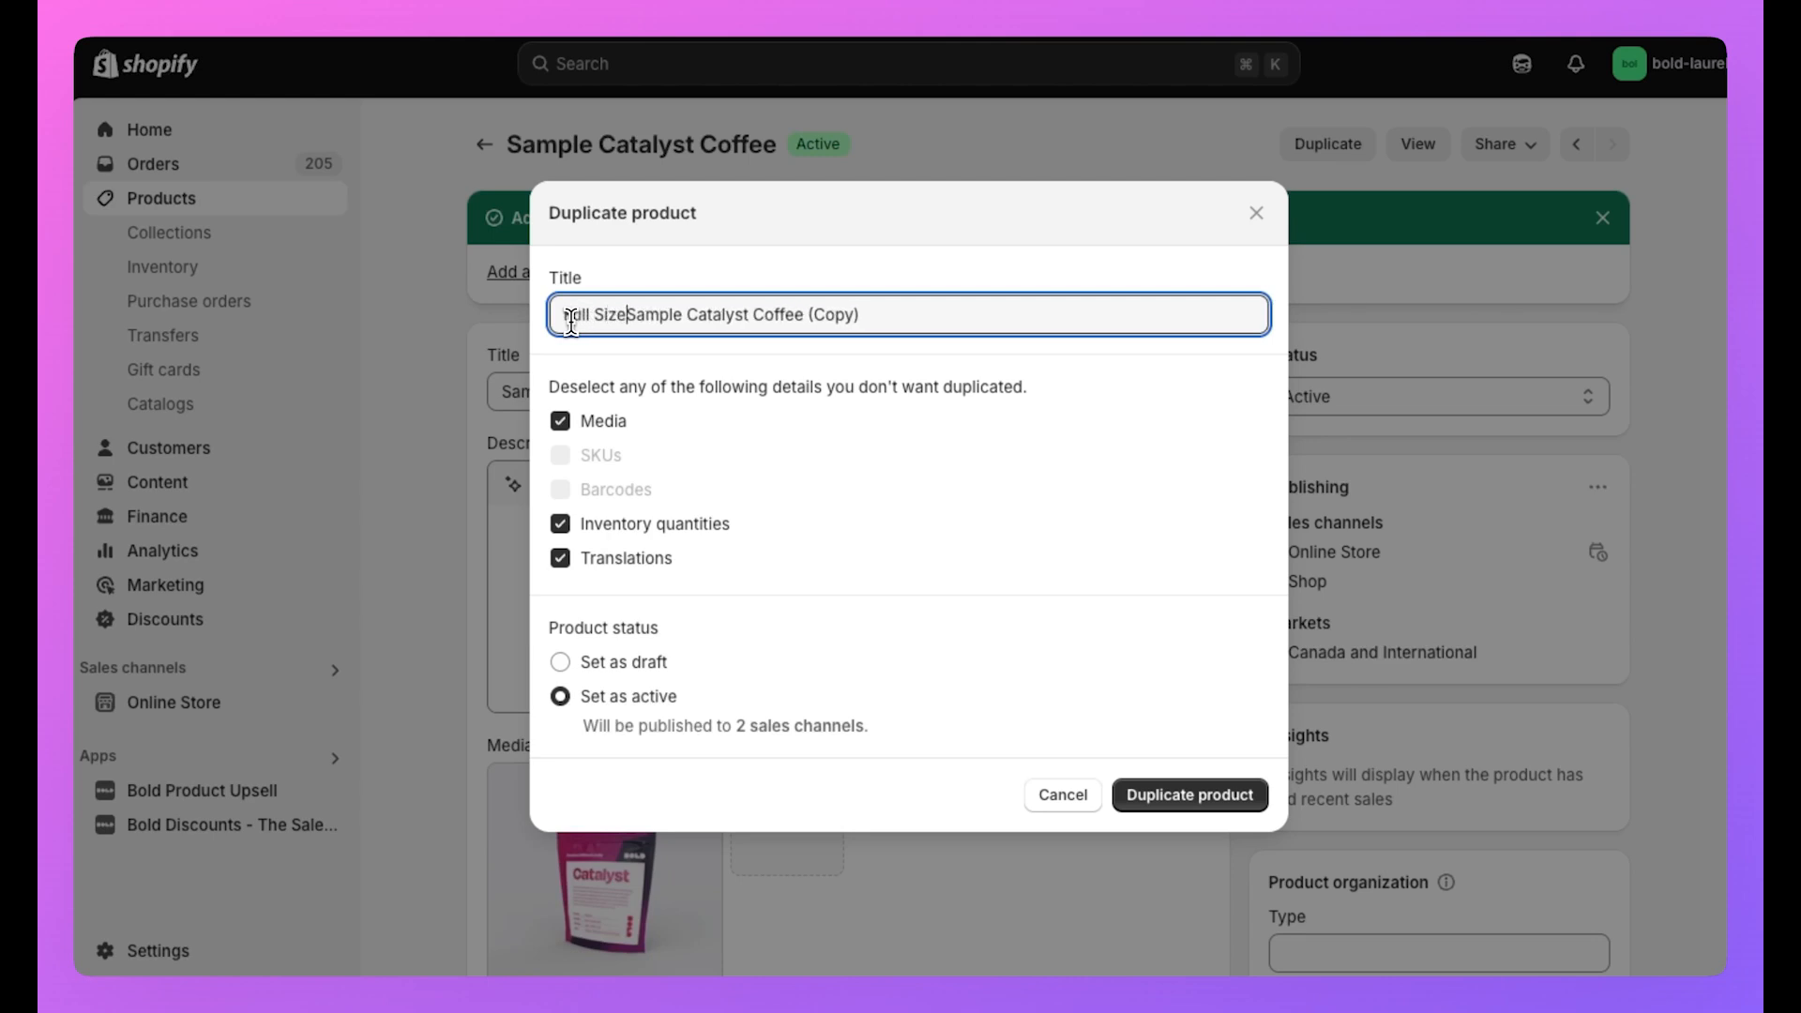
pyautogui.click(927, 307)
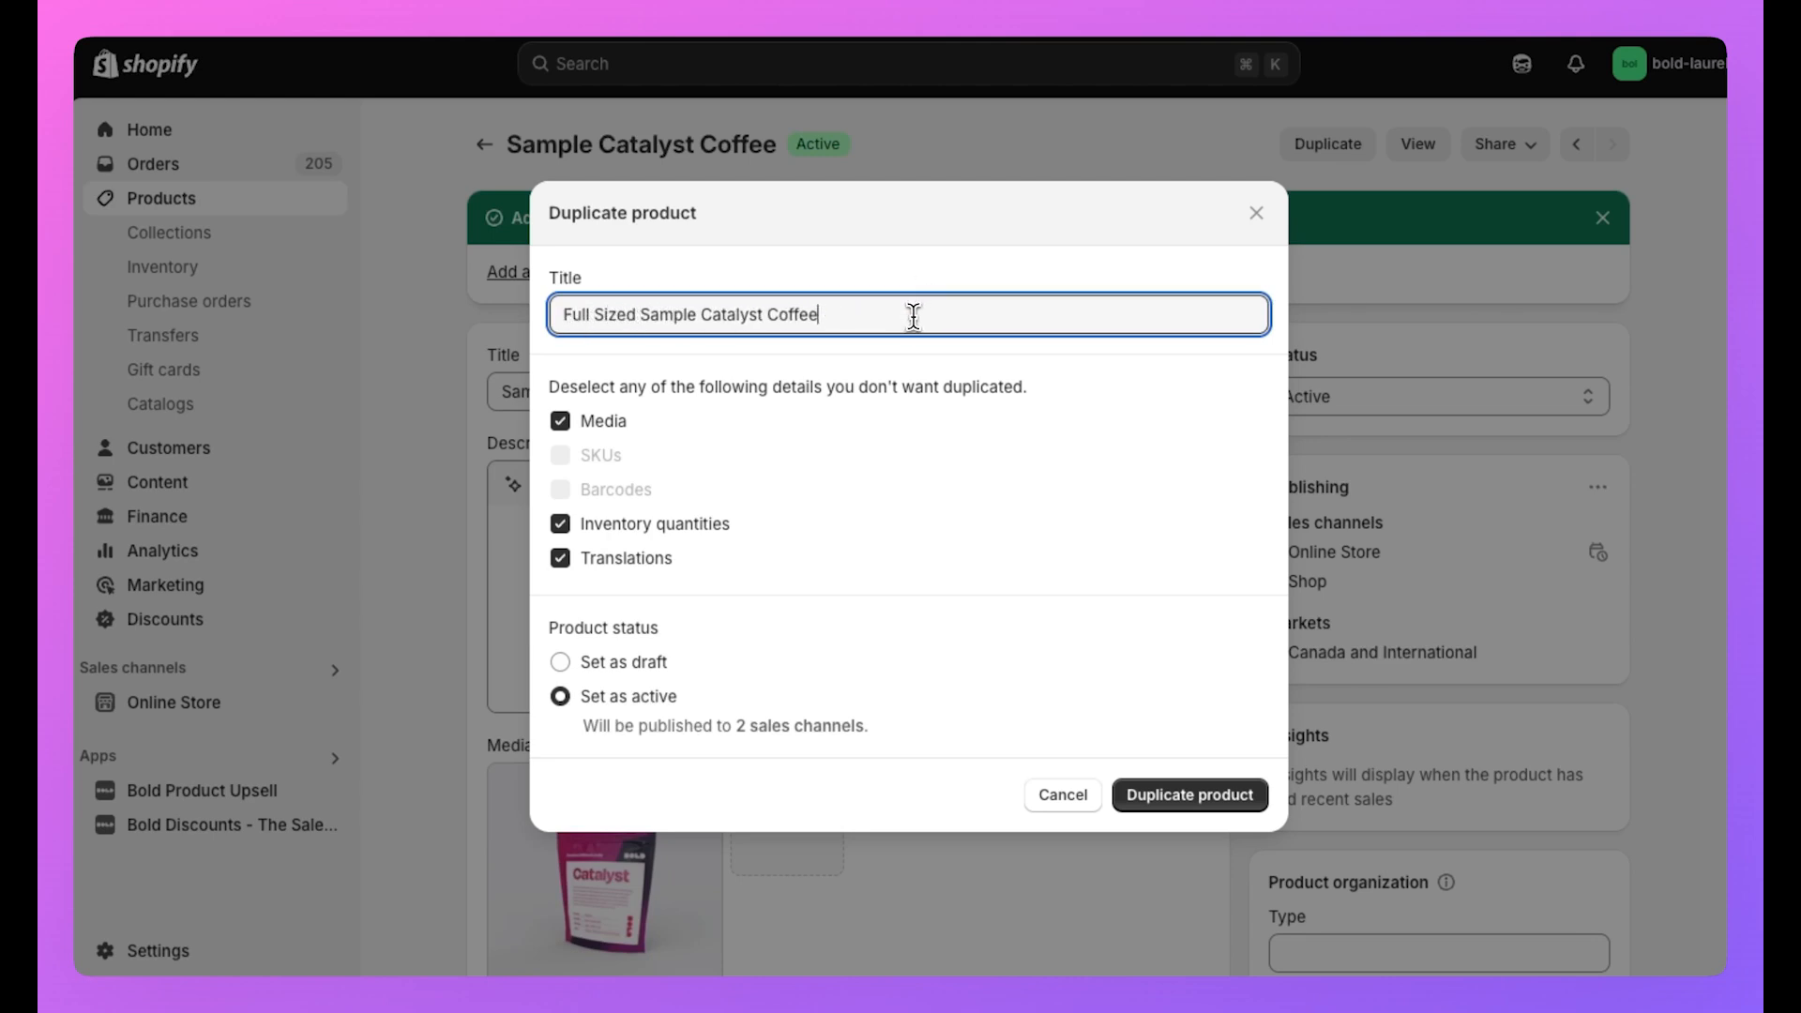
pyautogui.click(1208, 795)
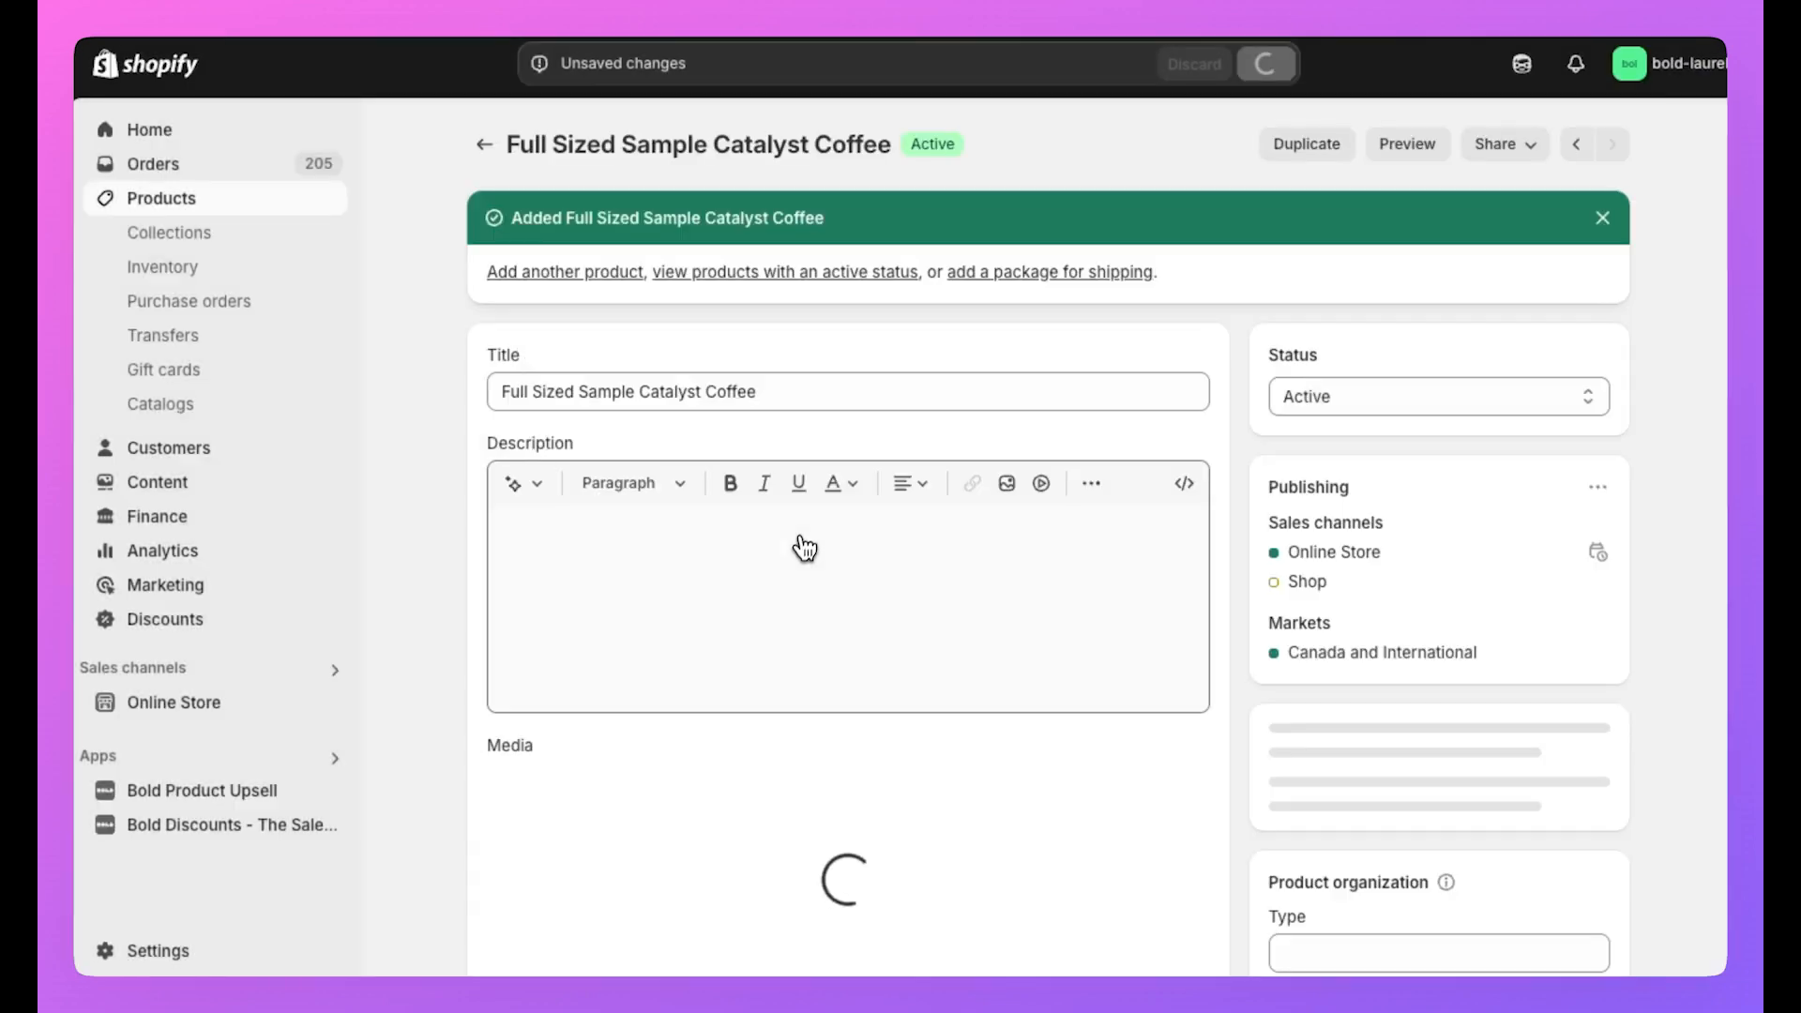
# Price the copy at 29.99, save it, and launch the Bold Subscriptions app.
pyautogui.scroll(-6, 804, 543)
pyautogui.click(591, 707)
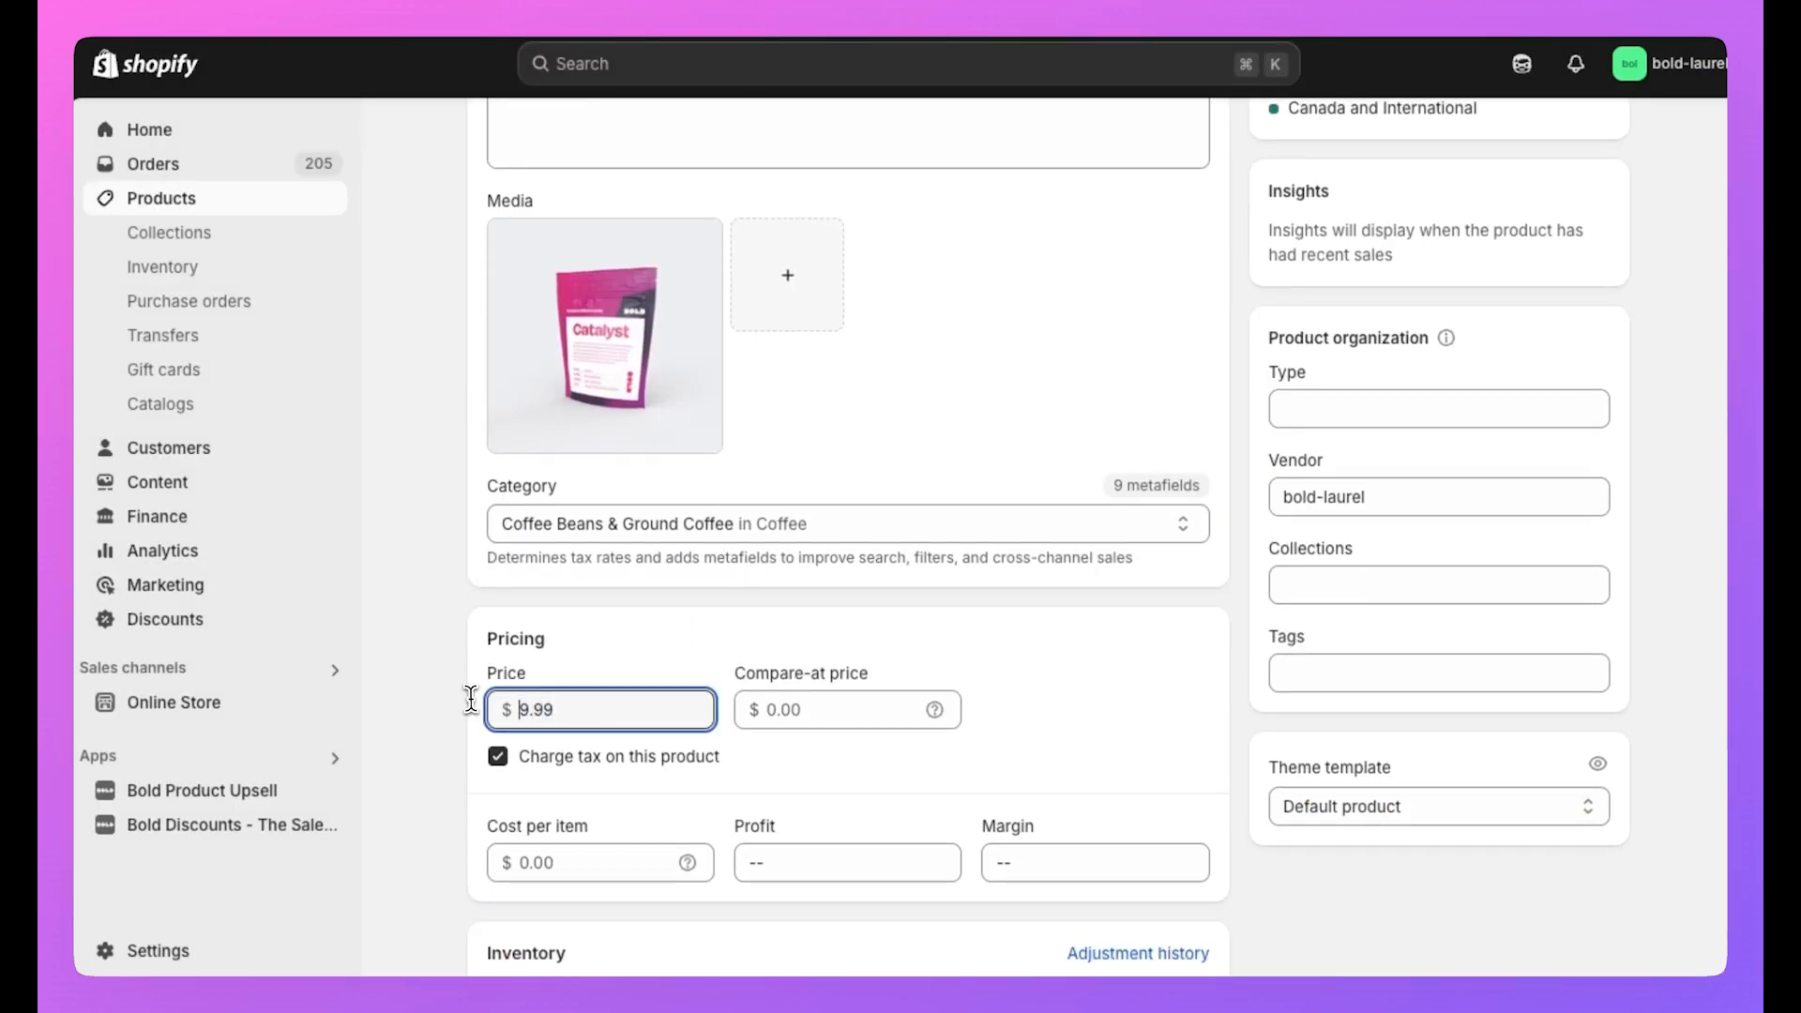
pyautogui.write('2')
pyautogui.click(1268, 64)
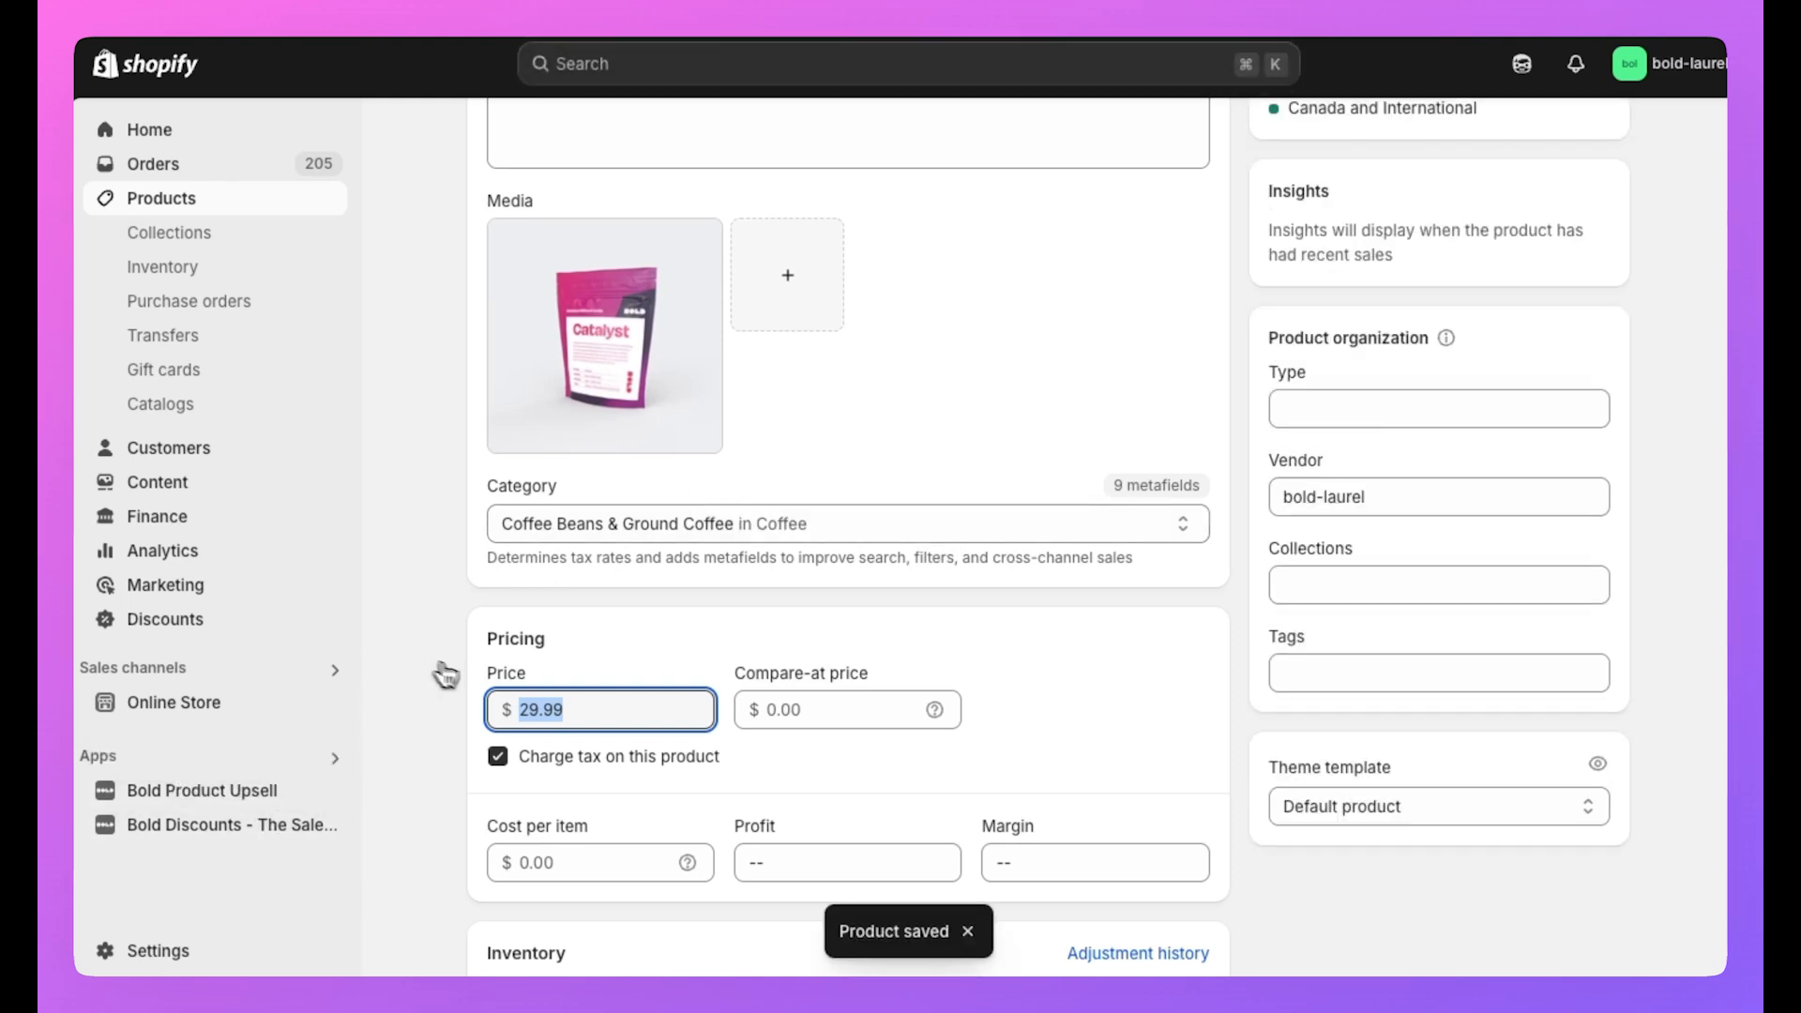
pyautogui.click(333, 750)
pyautogui.click(727, 164)
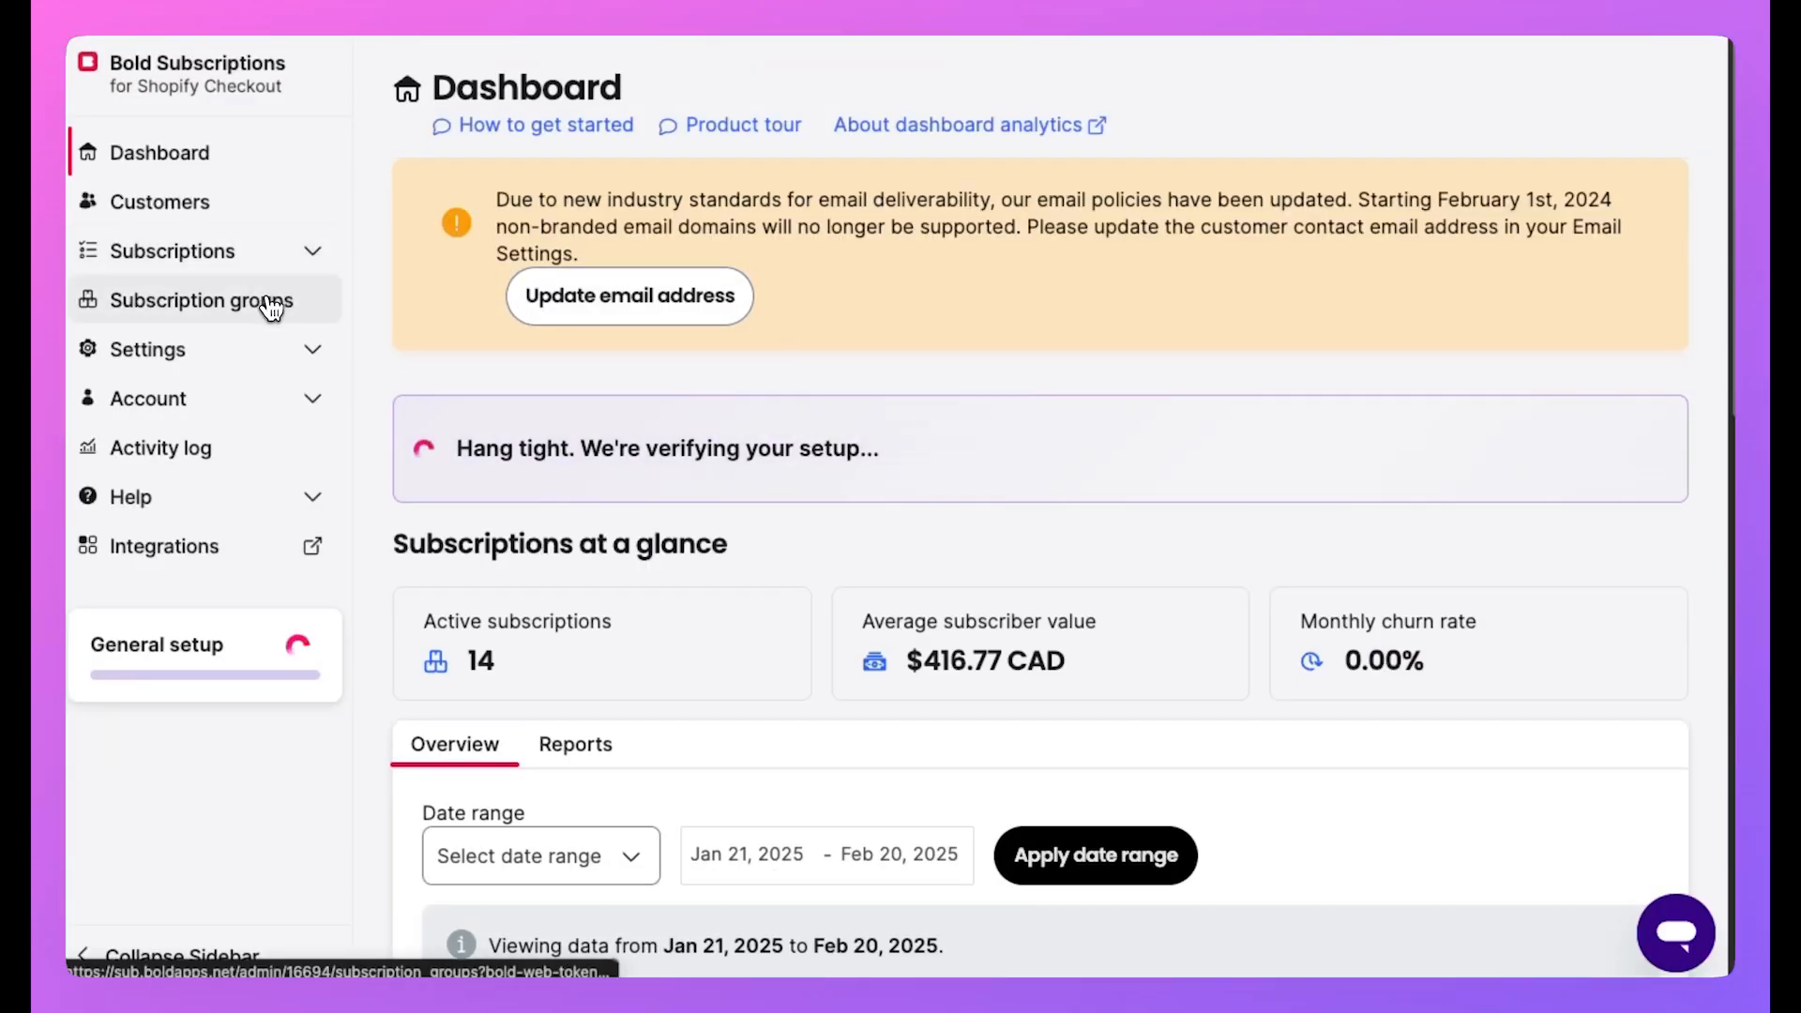
# Create a new subscription group named 'Sample to Full Sized Coffee Subscription'.
pyautogui.click(279, 302)
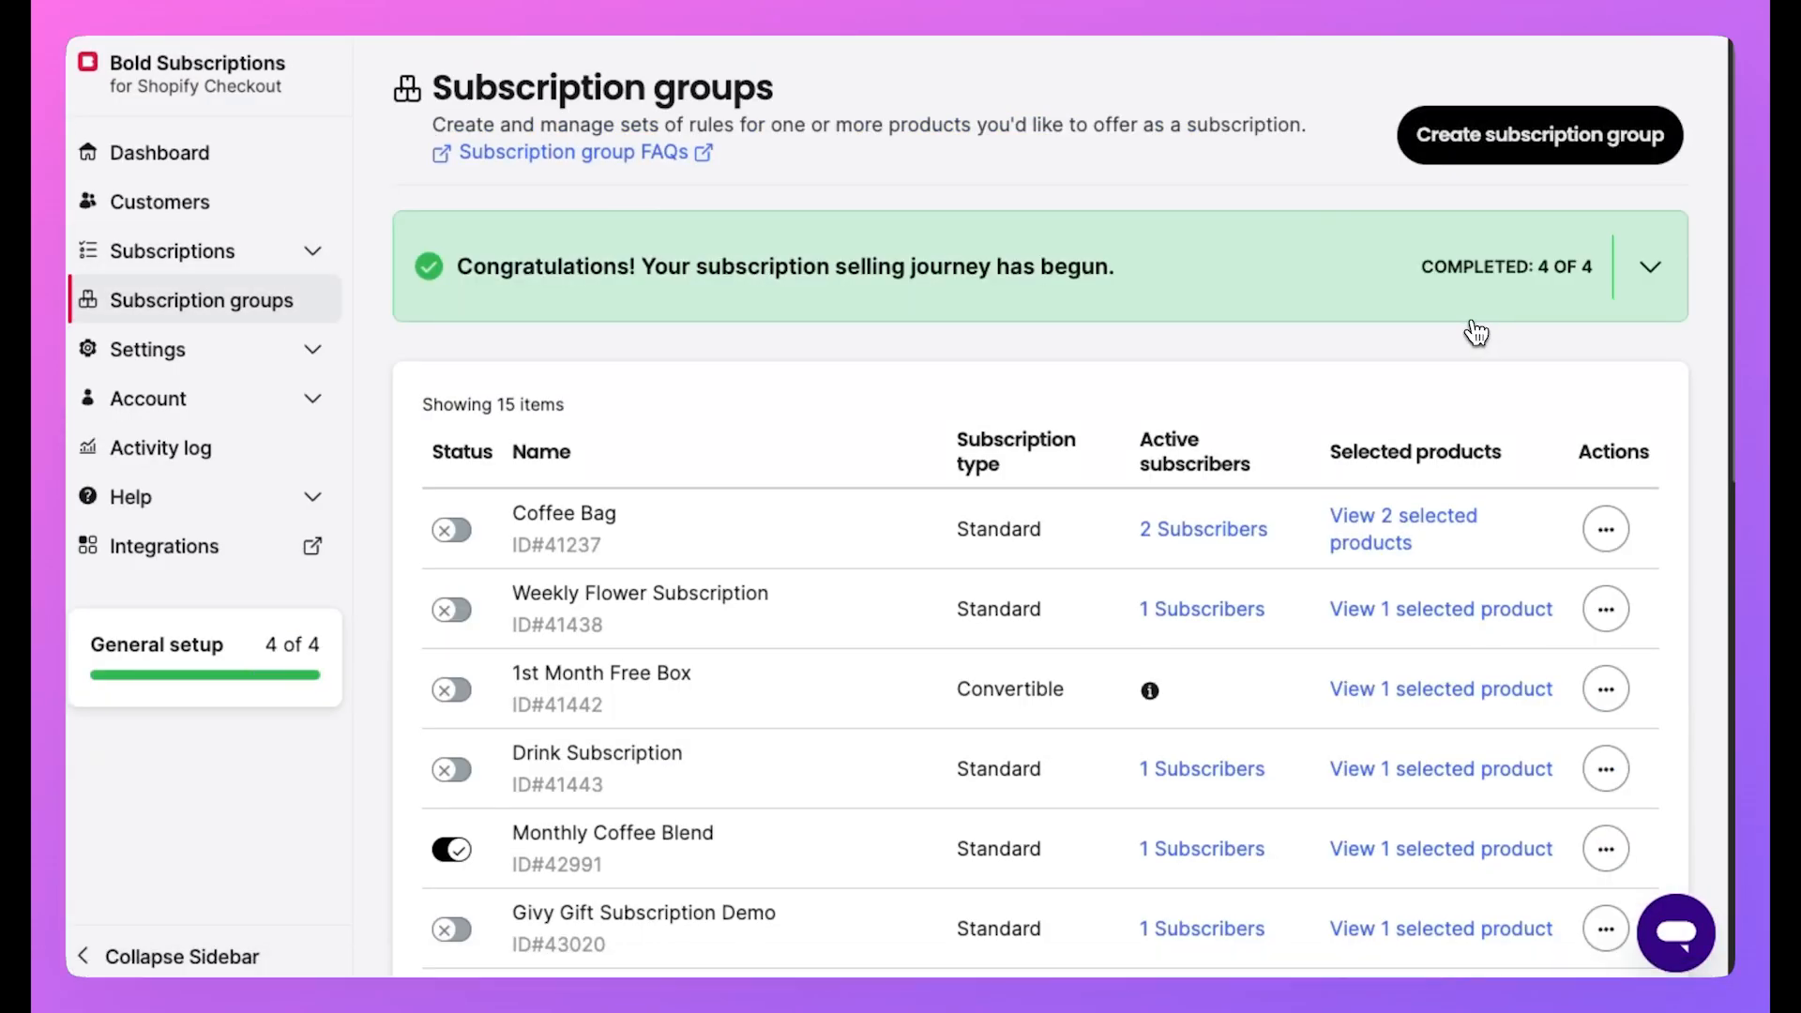
pyautogui.click(1516, 134)
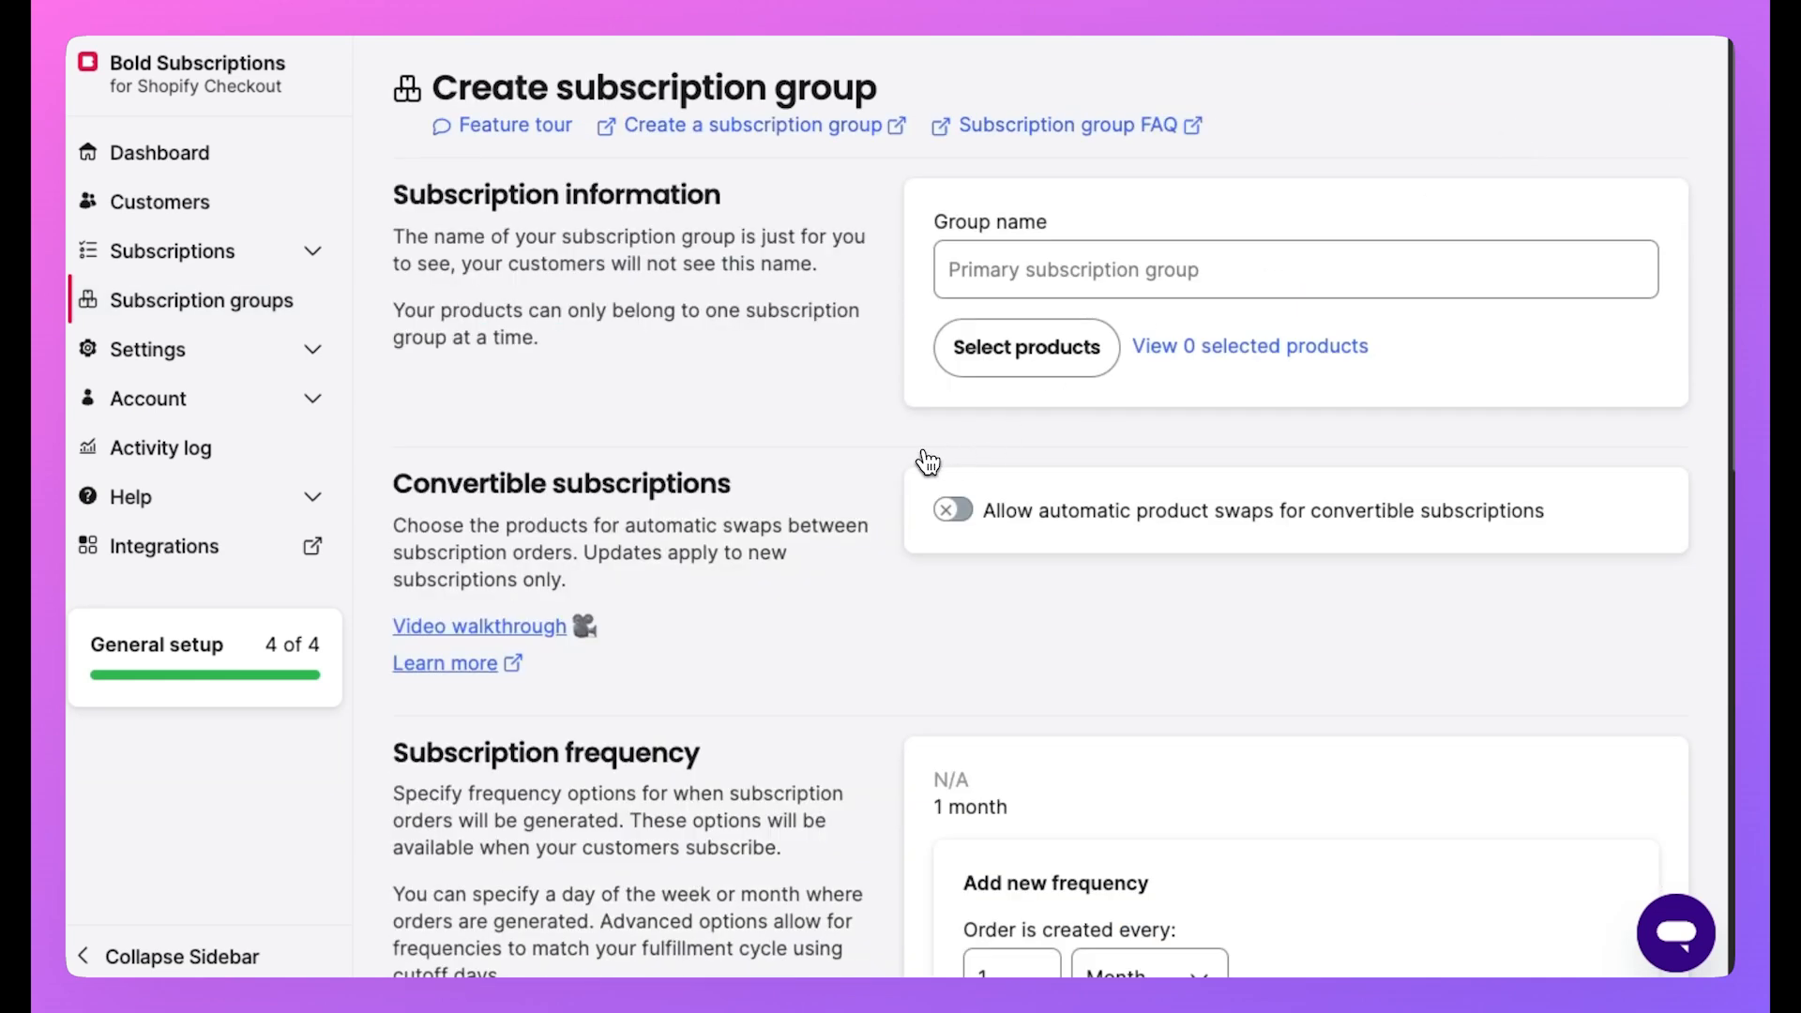
pyautogui.click(1027, 280)
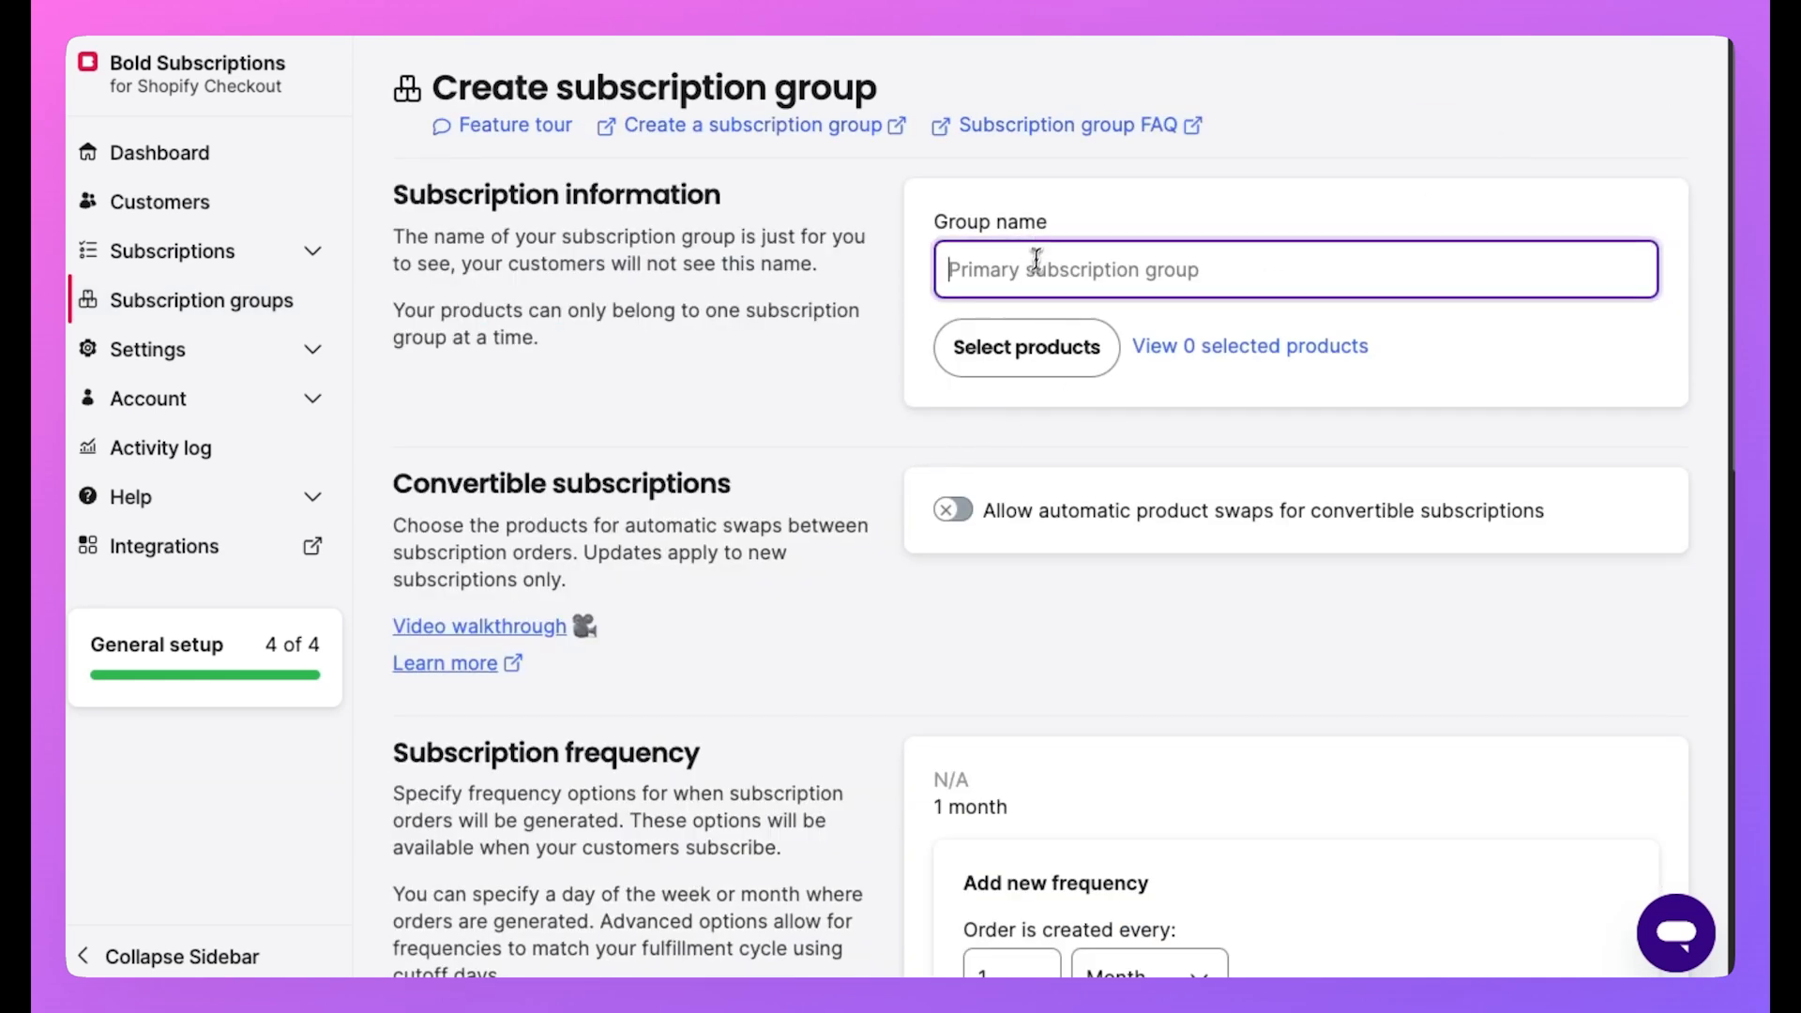
pyautogui.write('Sample to')
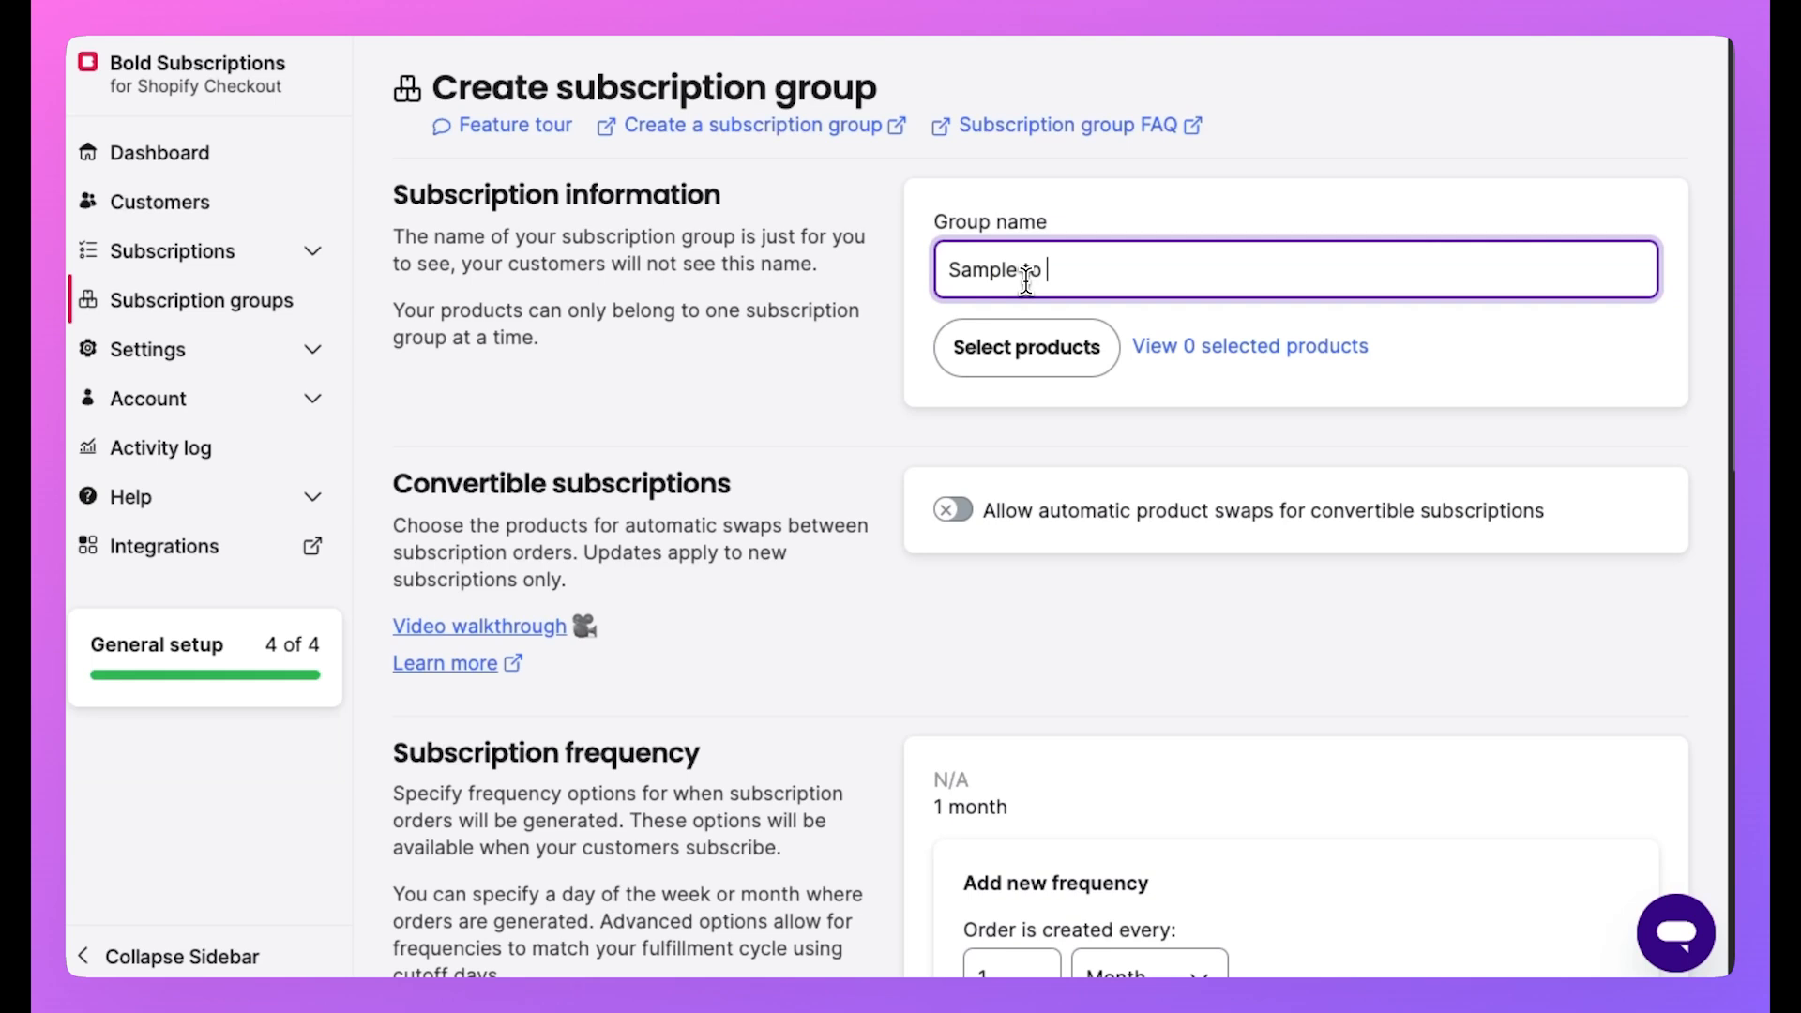
pyautogui.write(' Full Sized Coffee subscription')
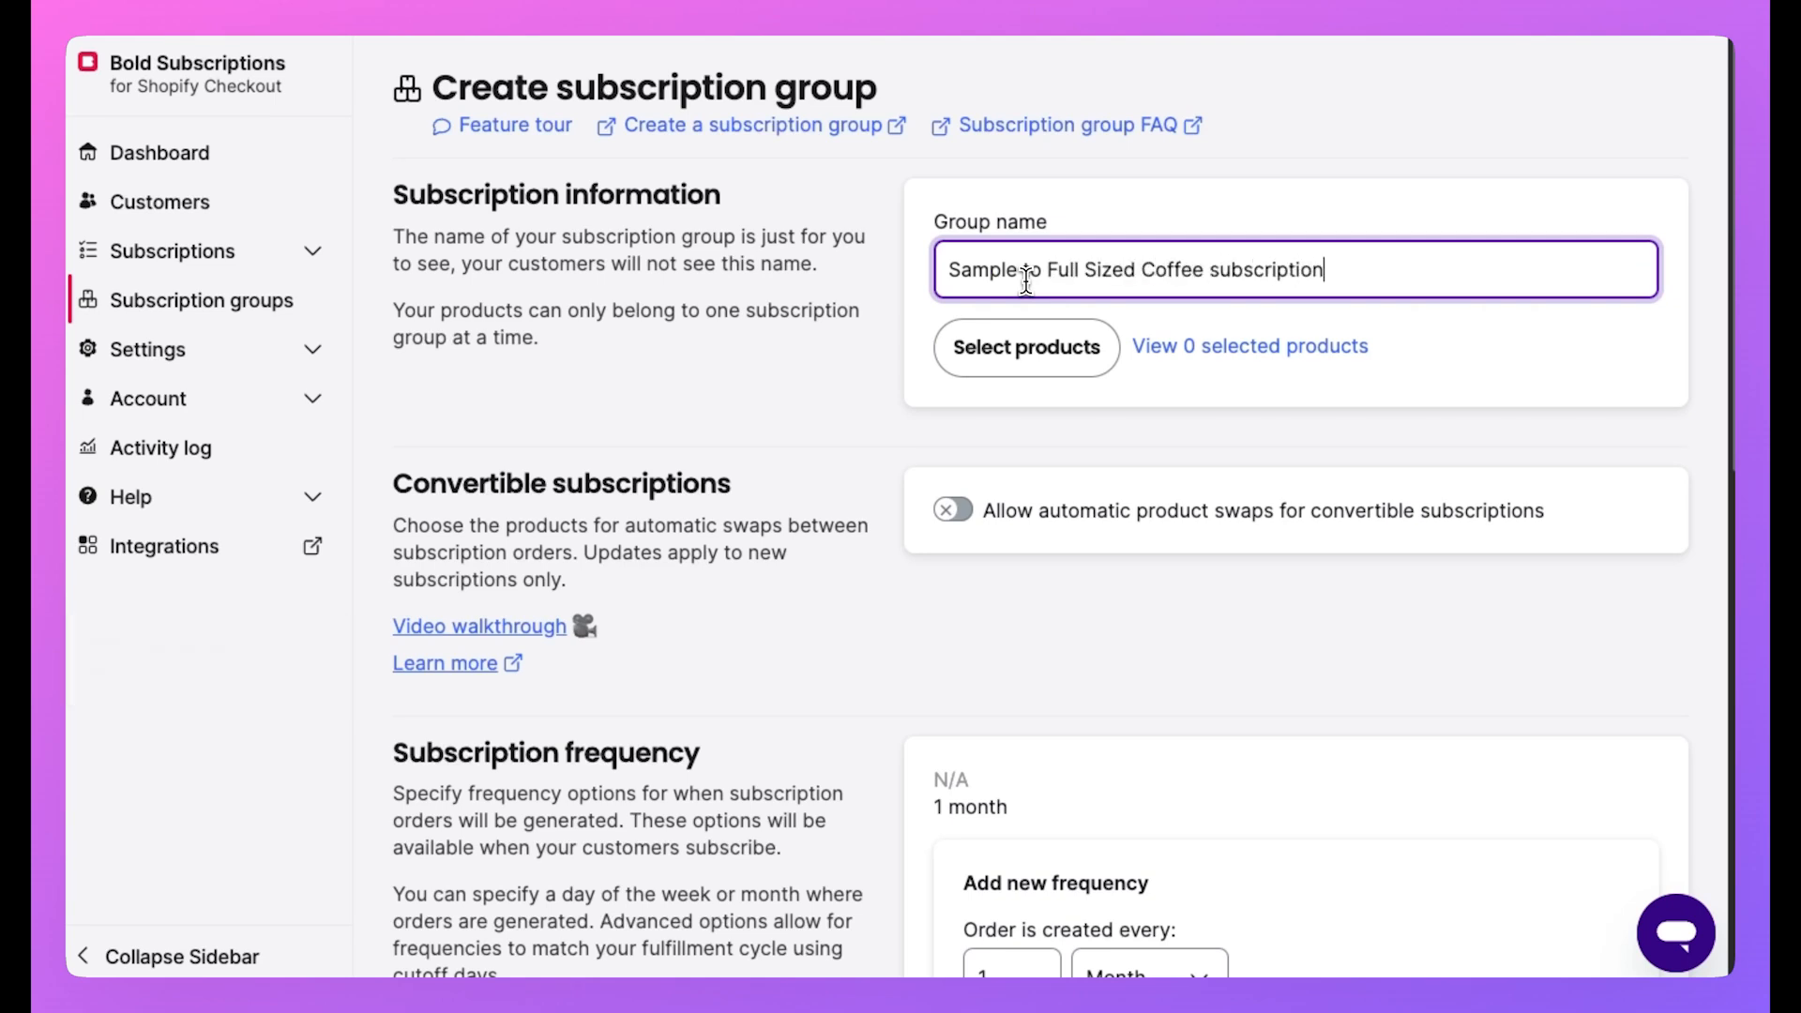
pyautogui.write('S')
# Add Sample Catalyst Coffee from the last product page to the group.
pyautogui.click(1026, 347)
pyautogui.click(967, 858)
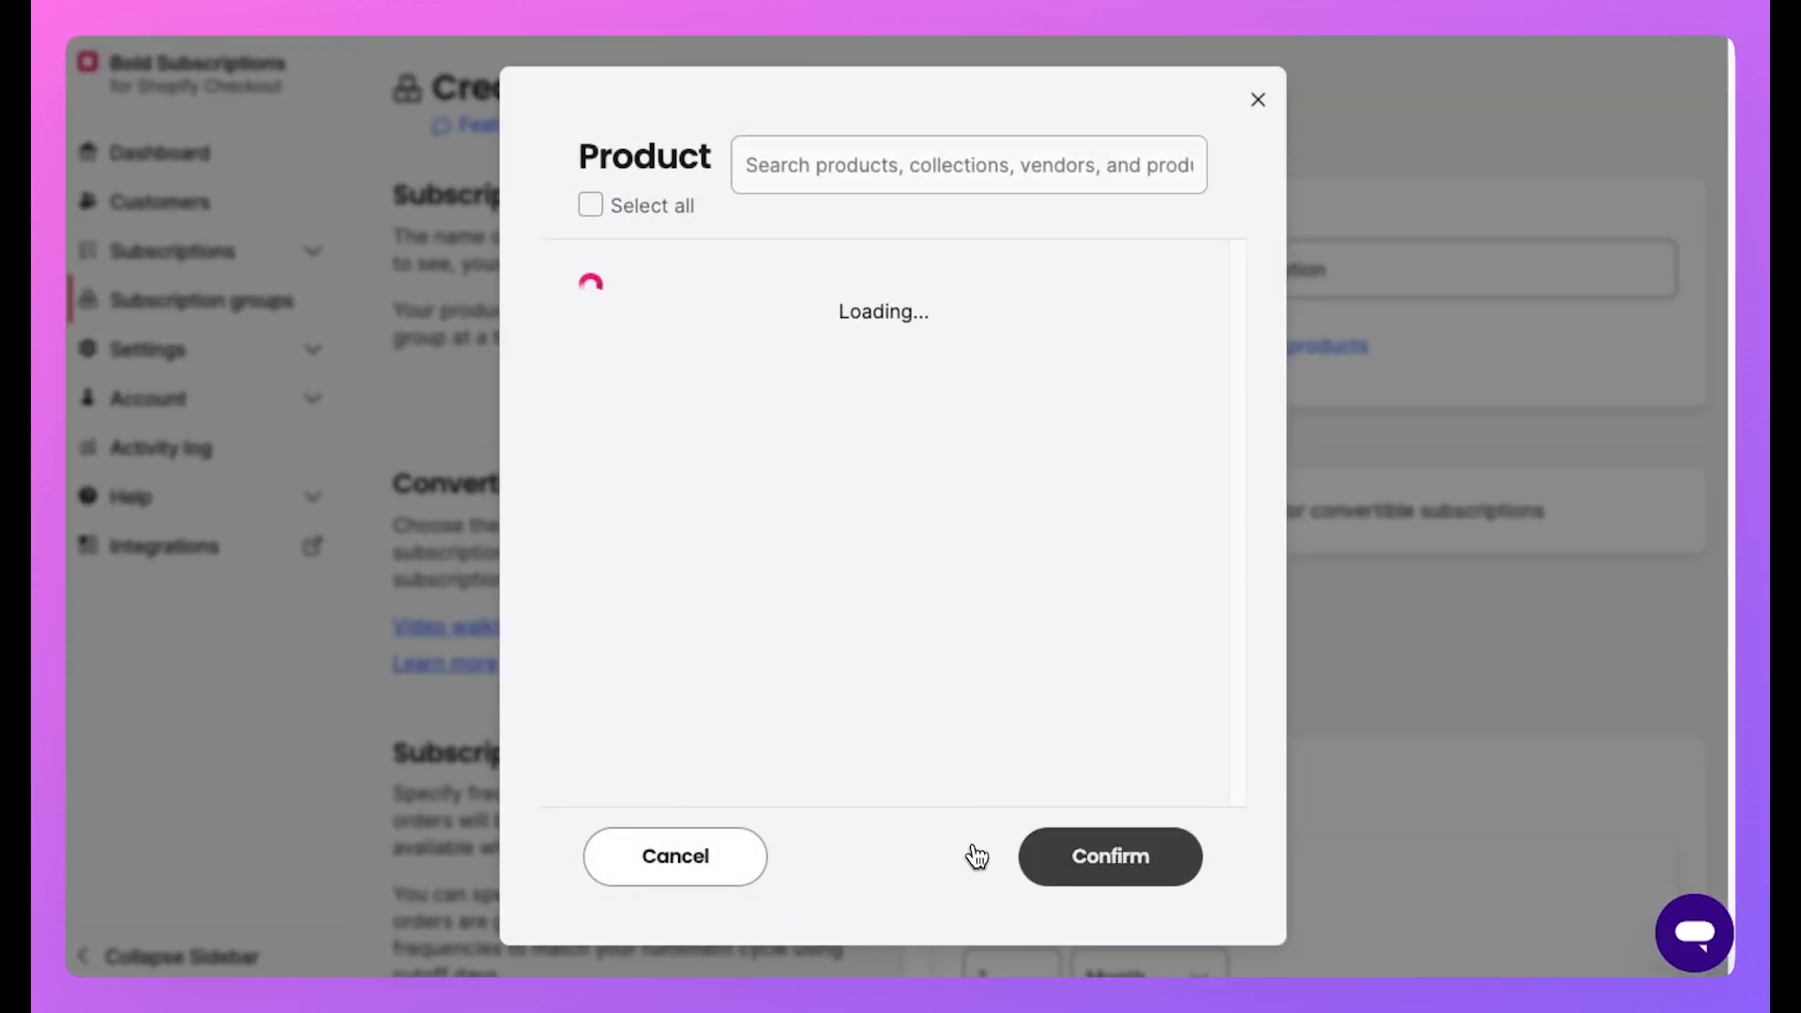
pyautogui.click(966, 858)
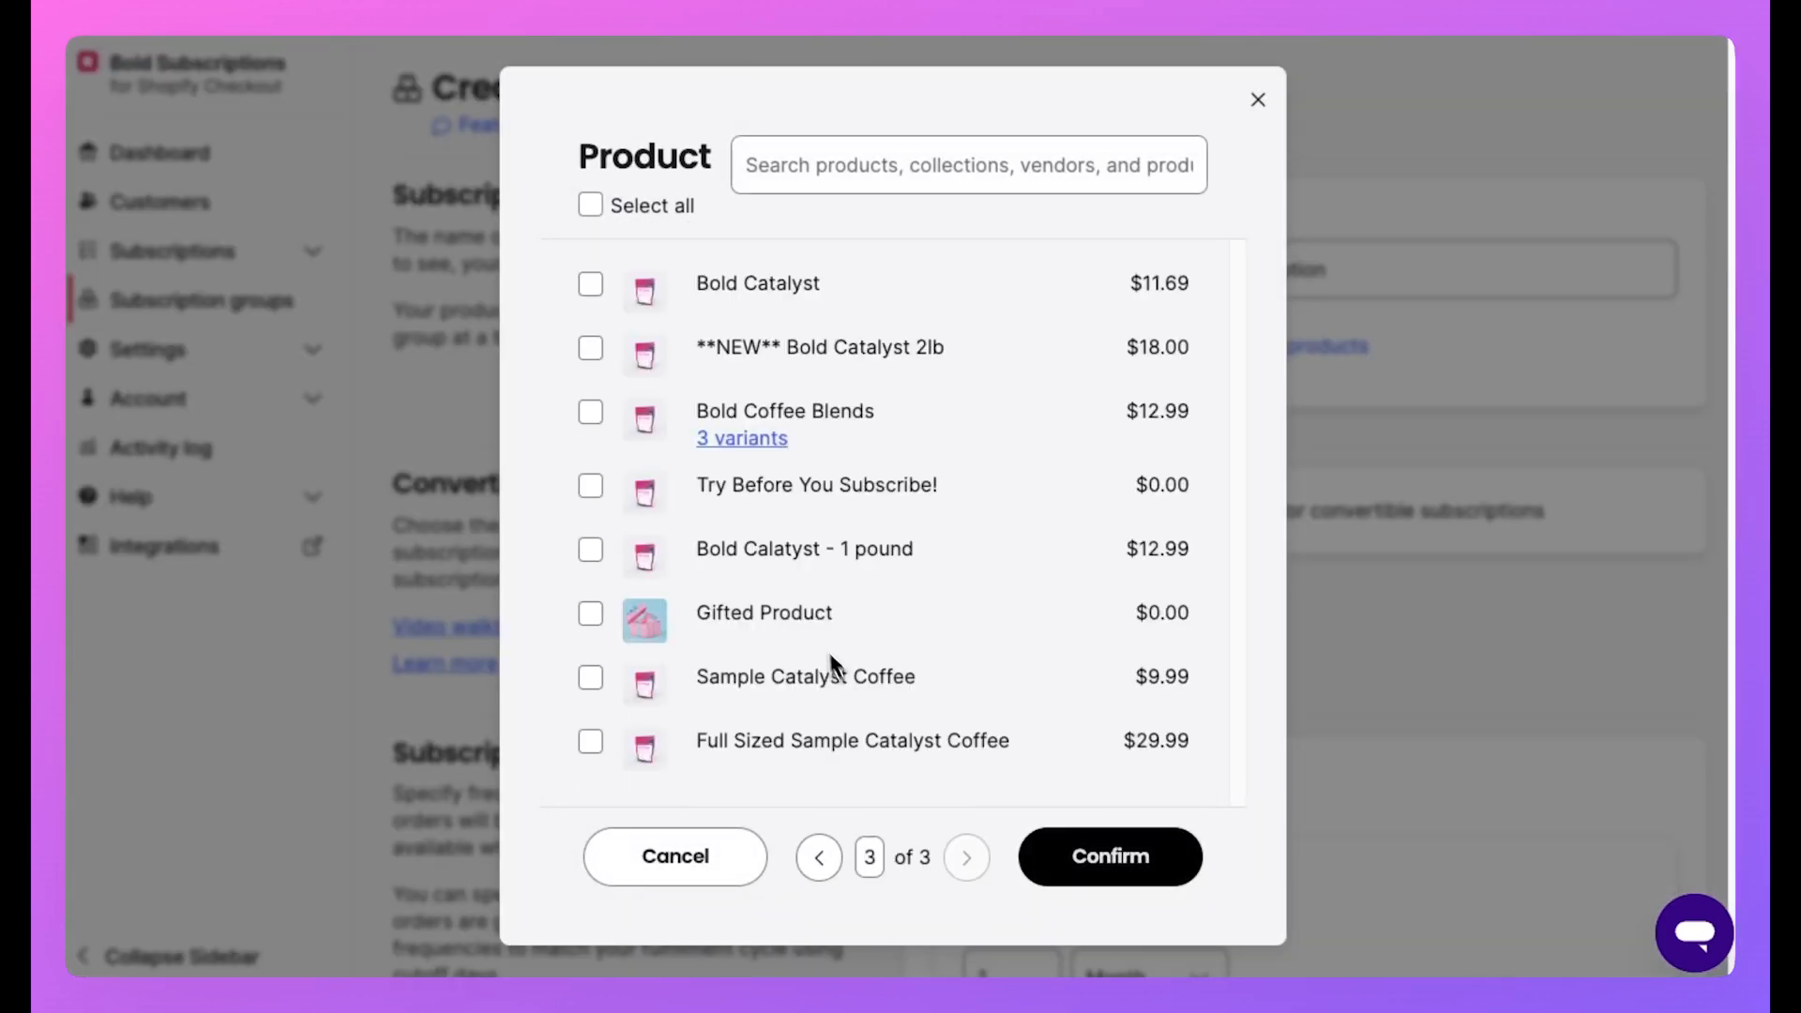
pyautogui.click(590, 679)
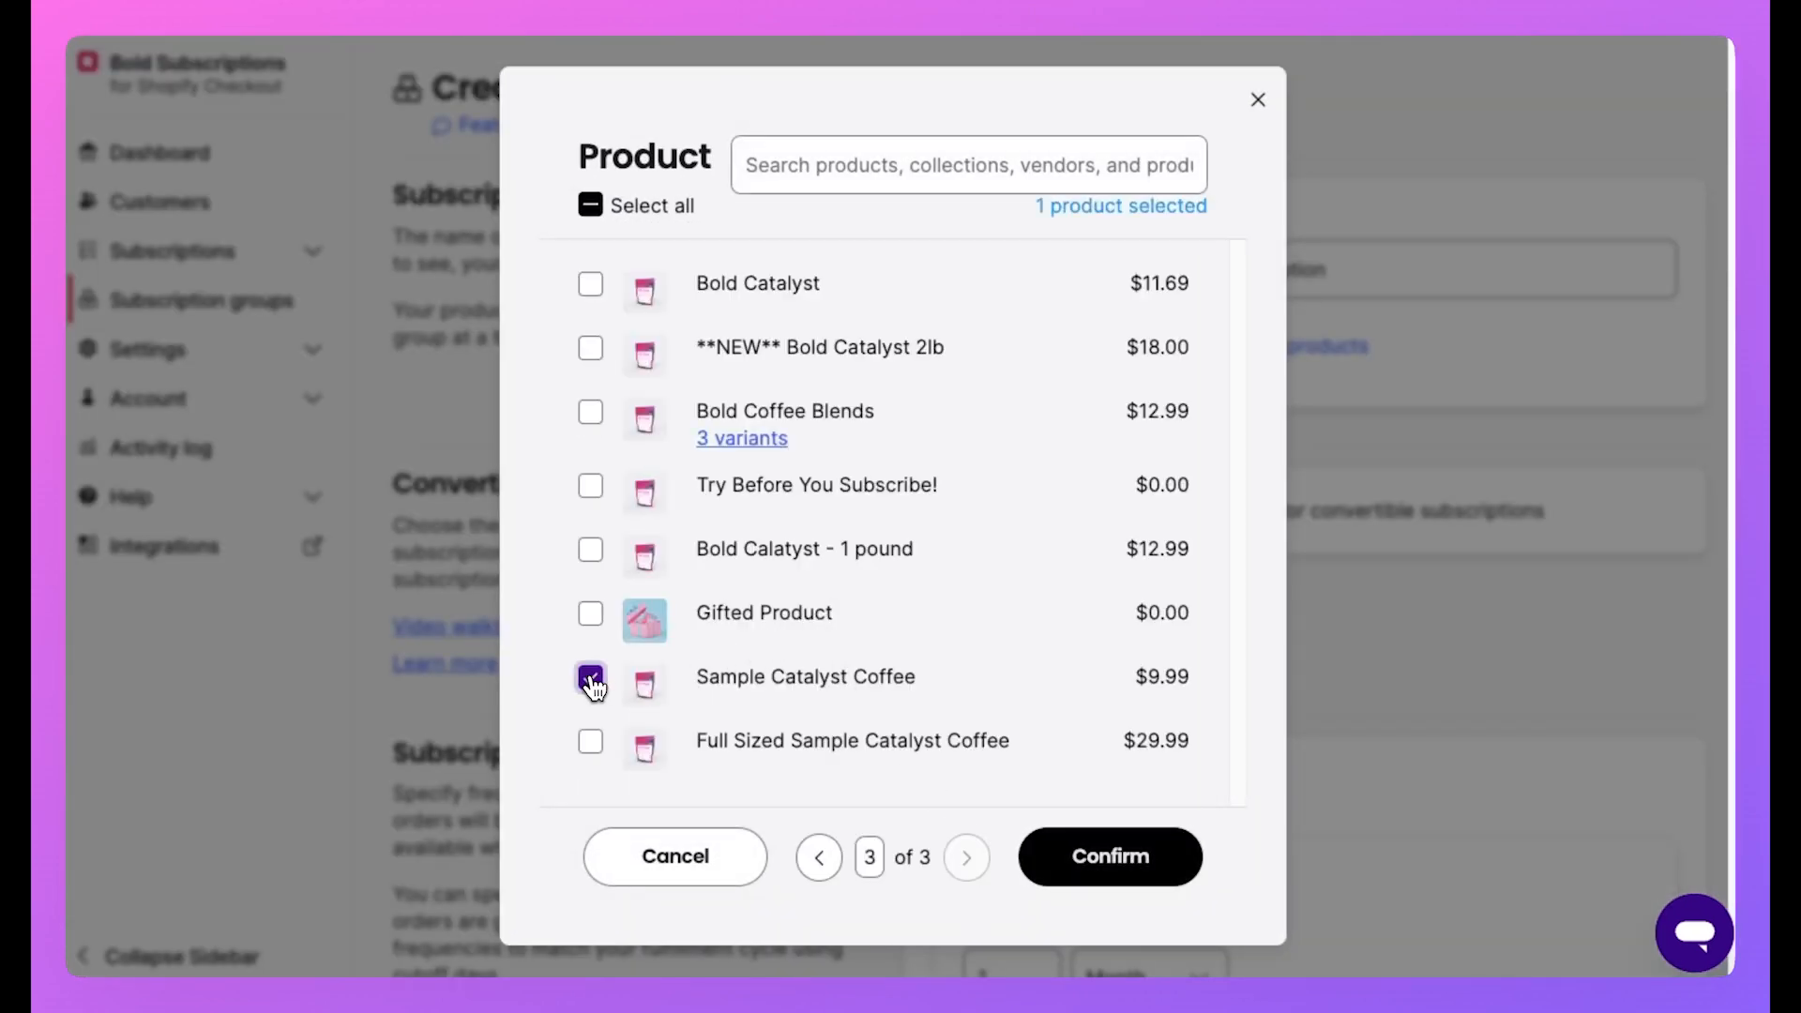
pyautogui.click(1131, 870)
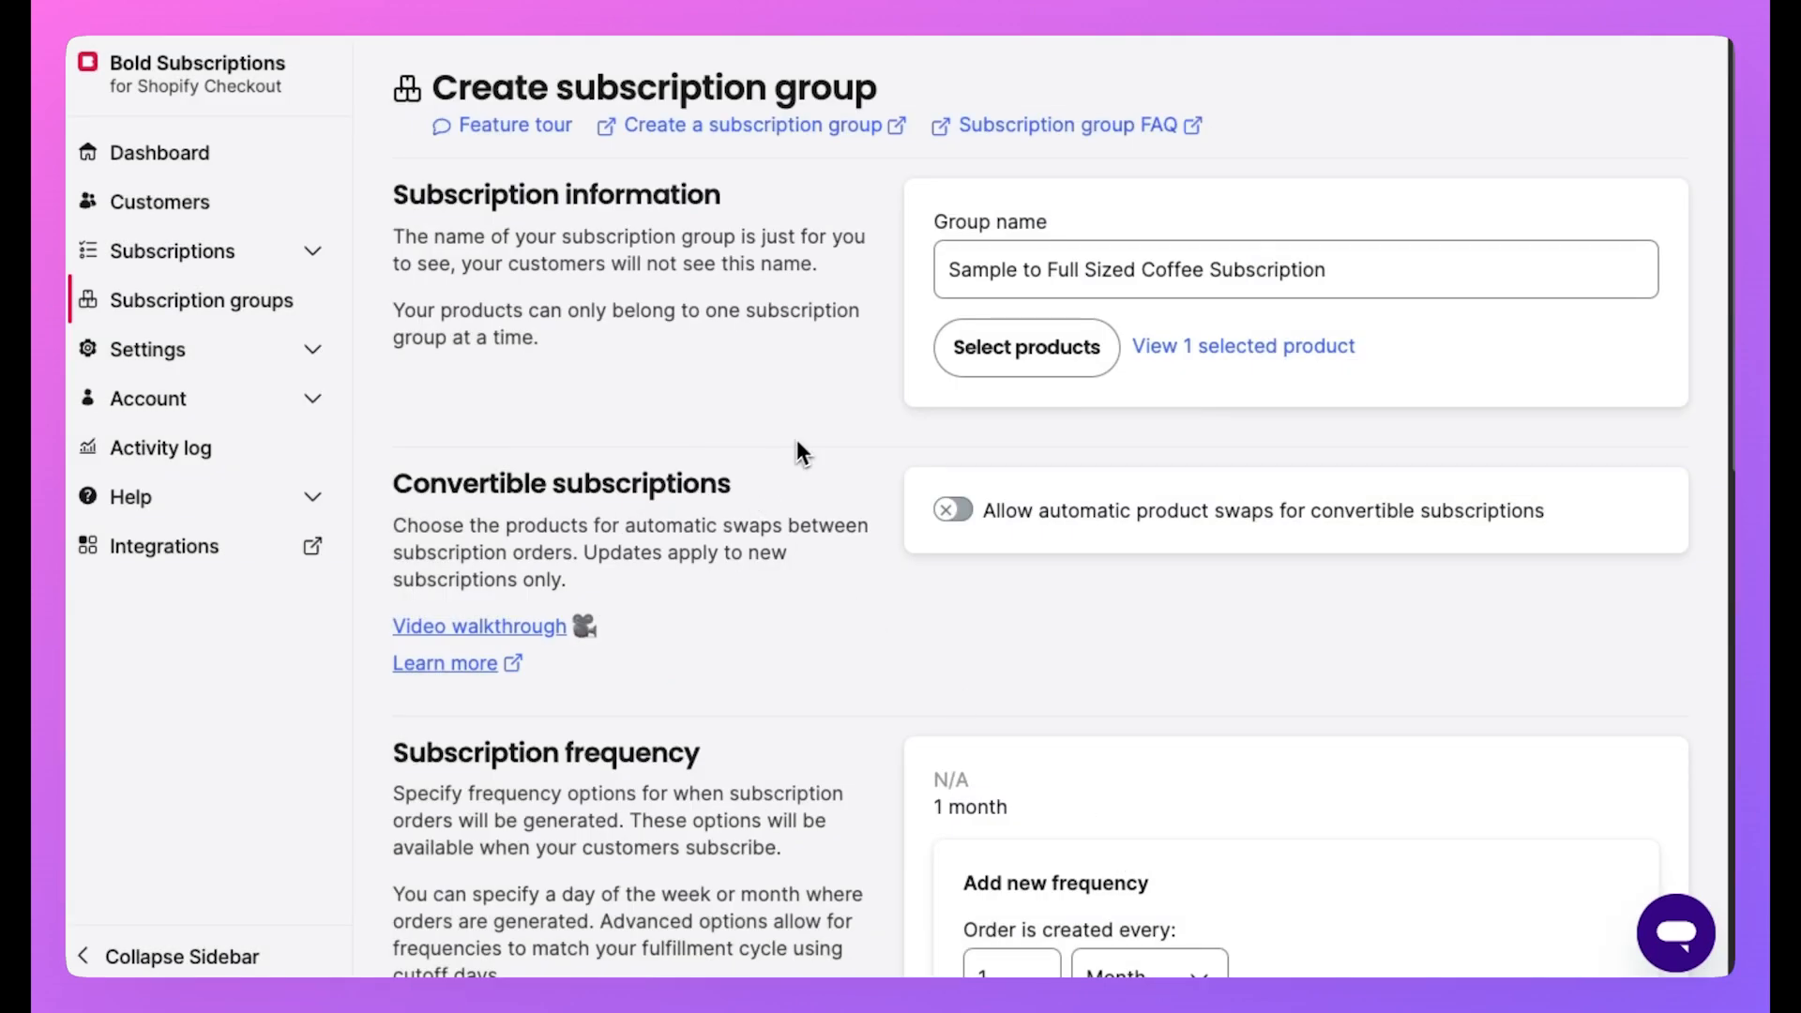
# Enable automatic product swaps with Full Sized Sample Catalyst Coffee as the recurring product.
pyautogui.scroll(-1, 863, 434)
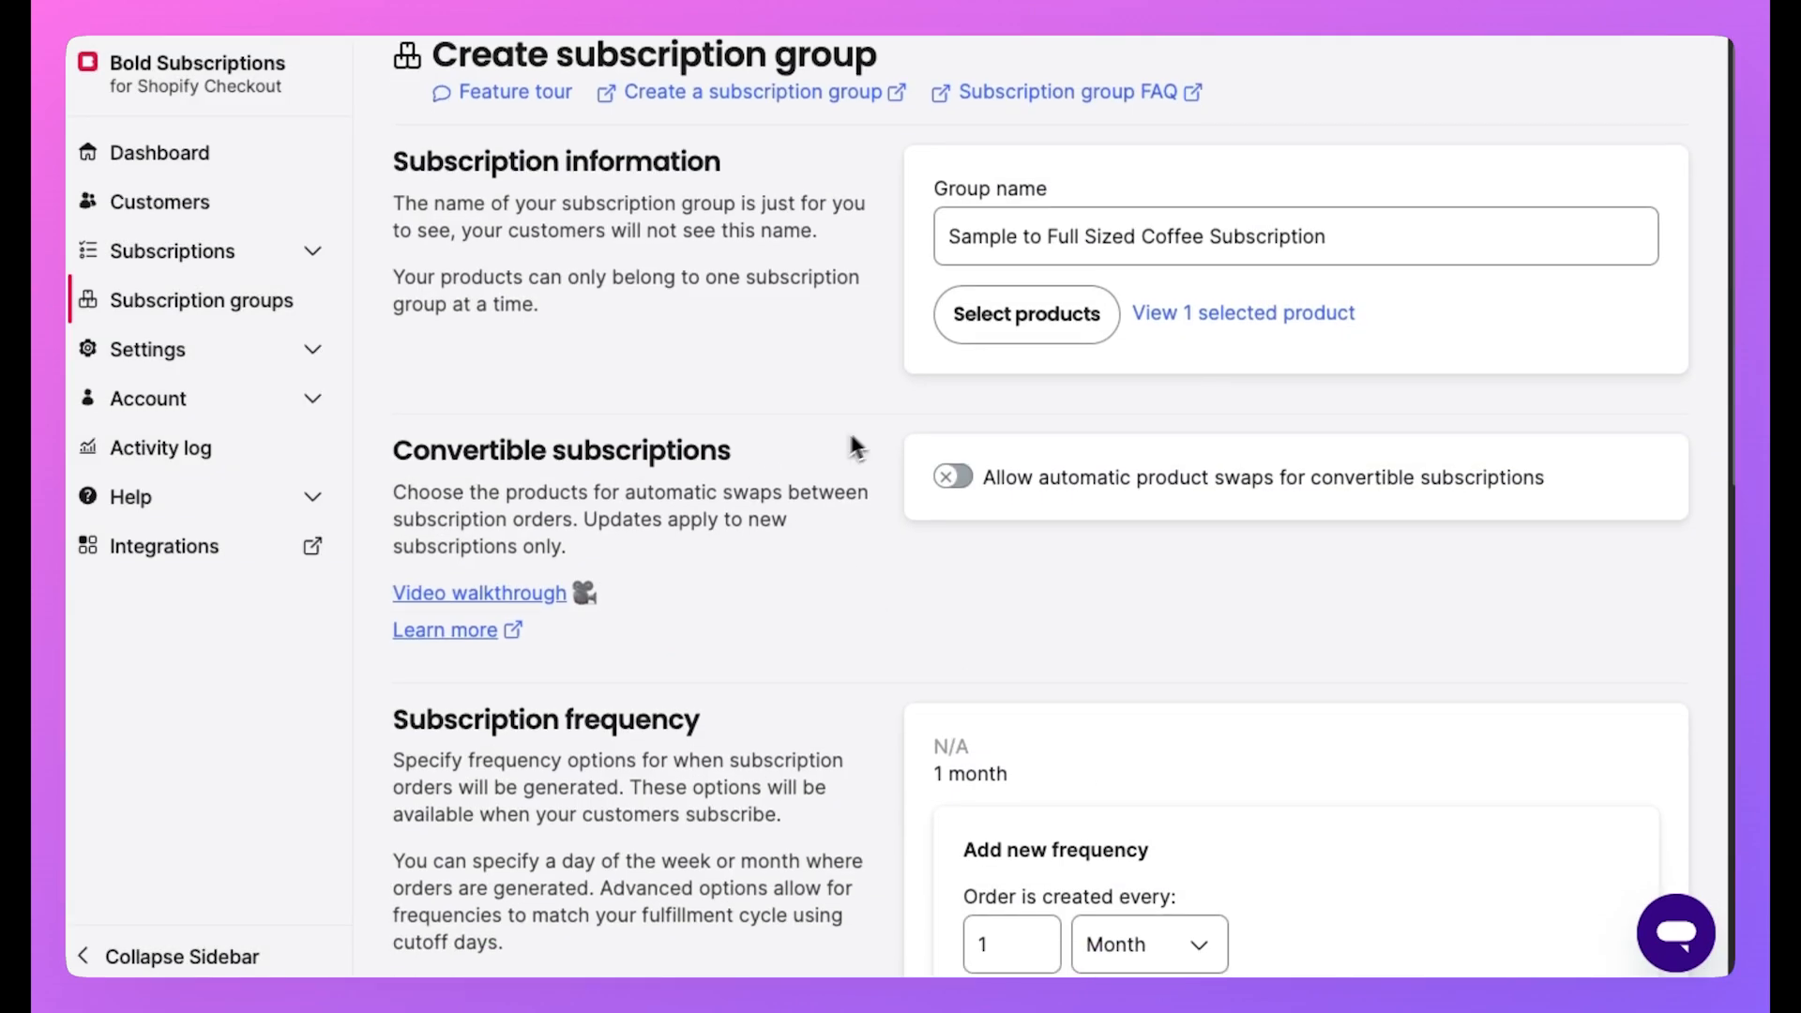
pyautogui.click(1047, 479)
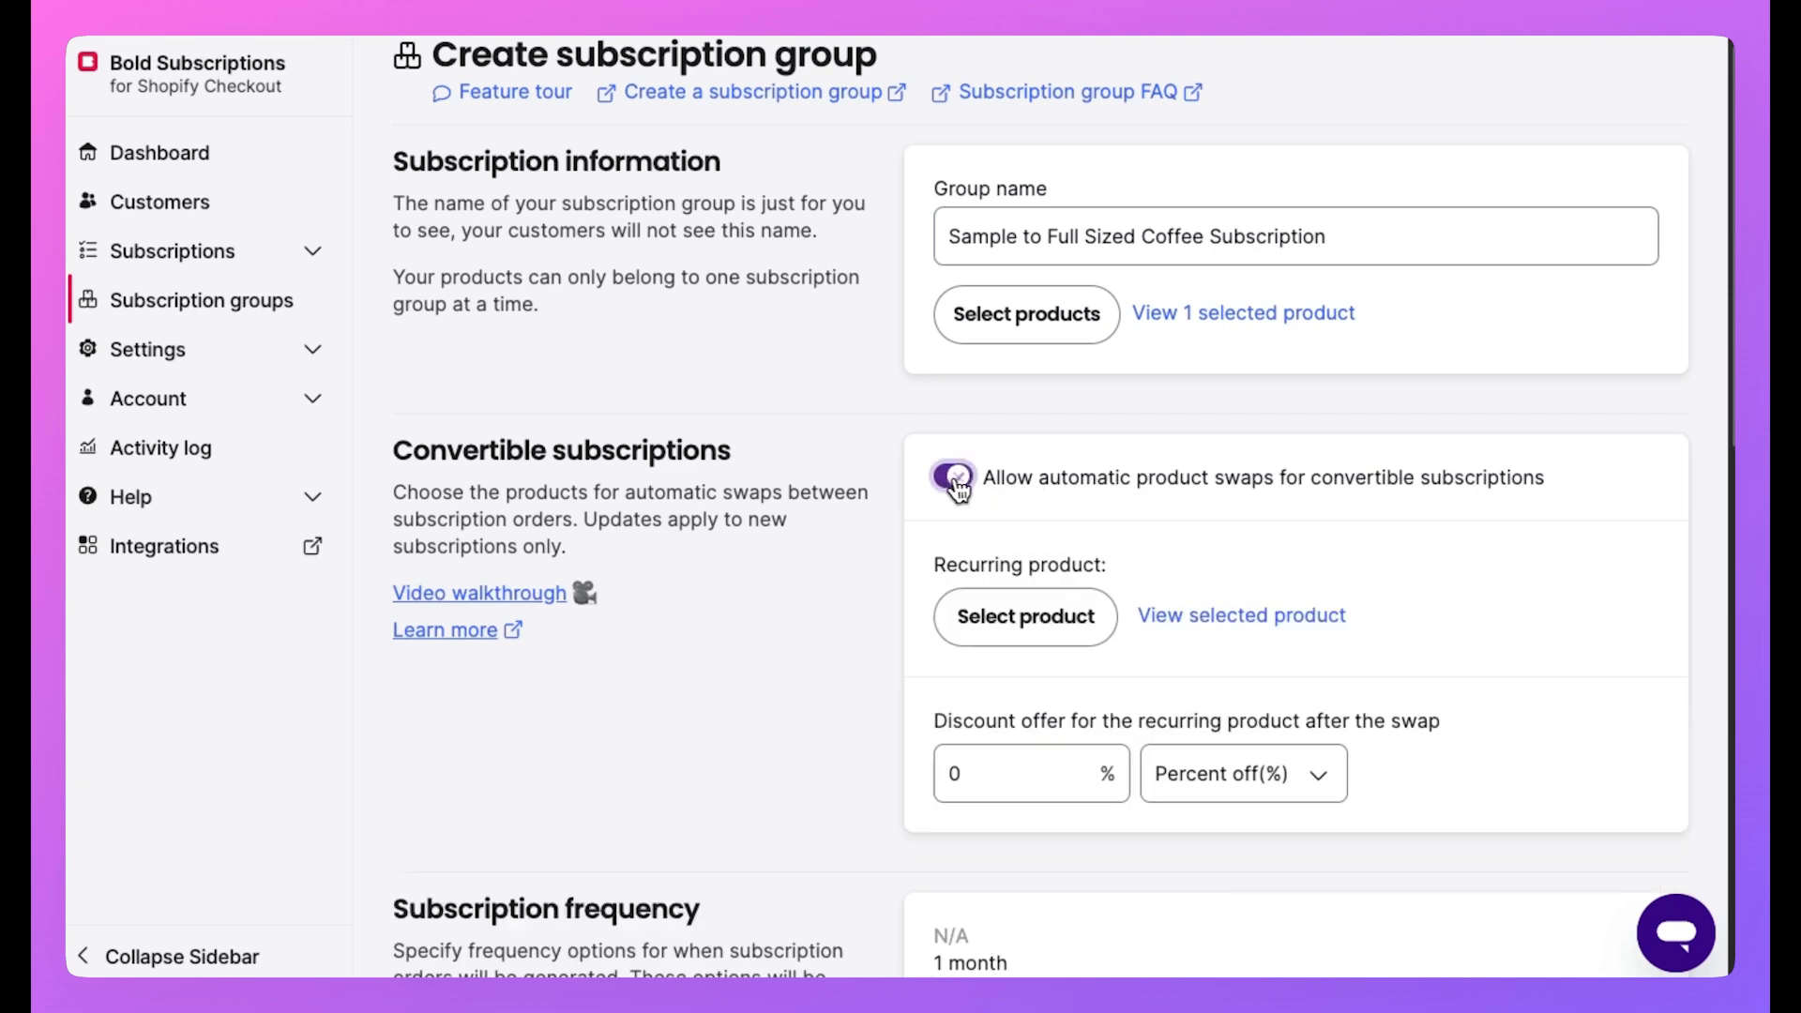
pyautogui.scroll(-1, 806, 467)
pyautogui.scroll(-3, 801, 460)
pyautogui.scroll(2, 801, 462)
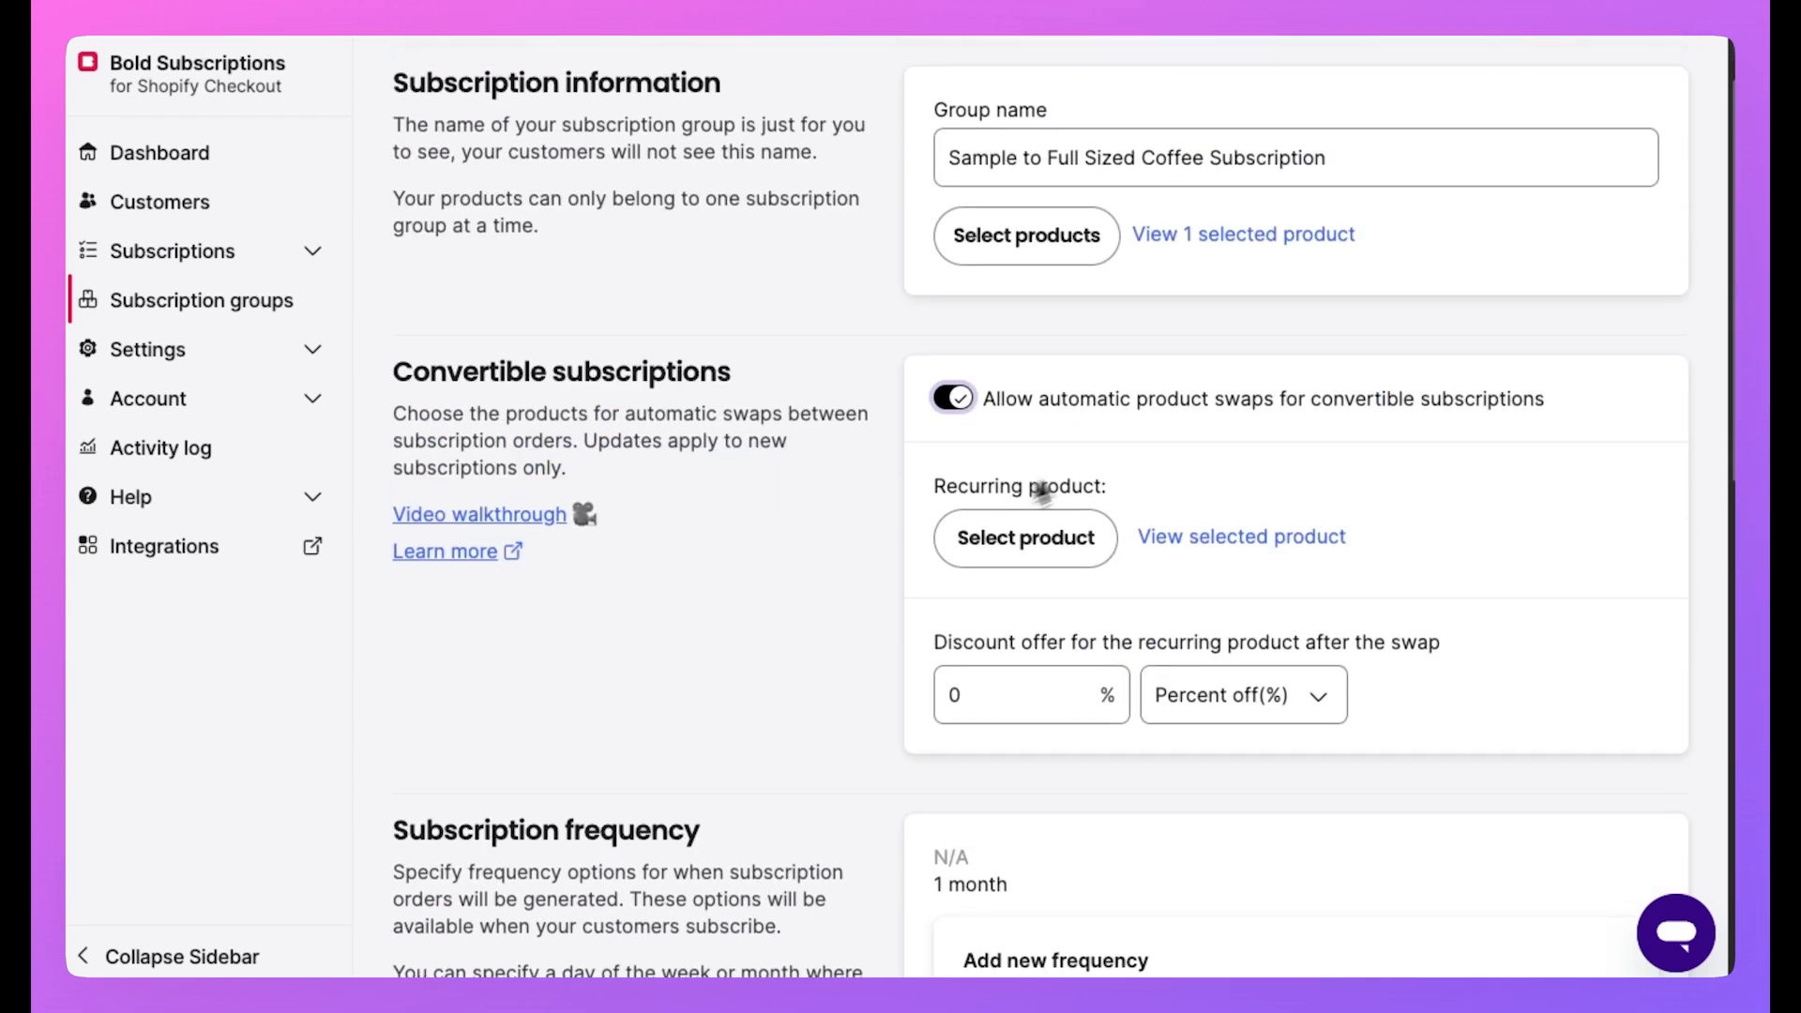
pyautogui.click(976, 554)
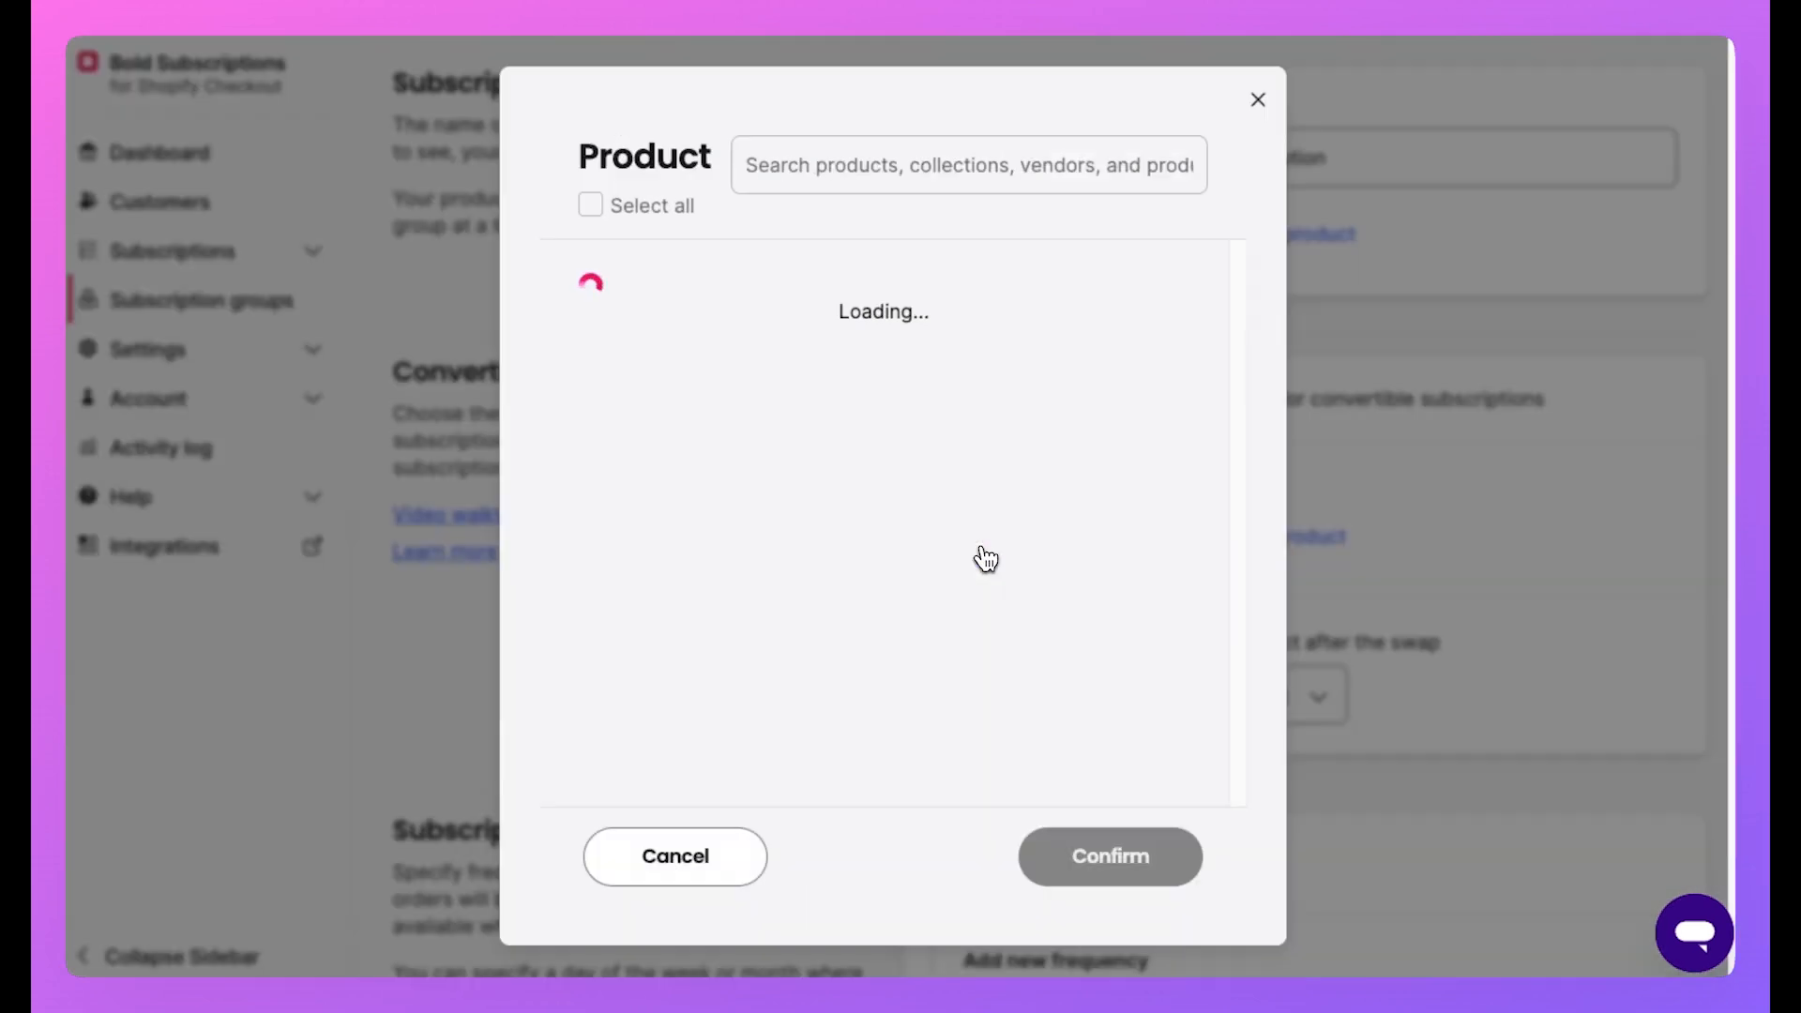
pyautogui.doubleClick(966, 857)
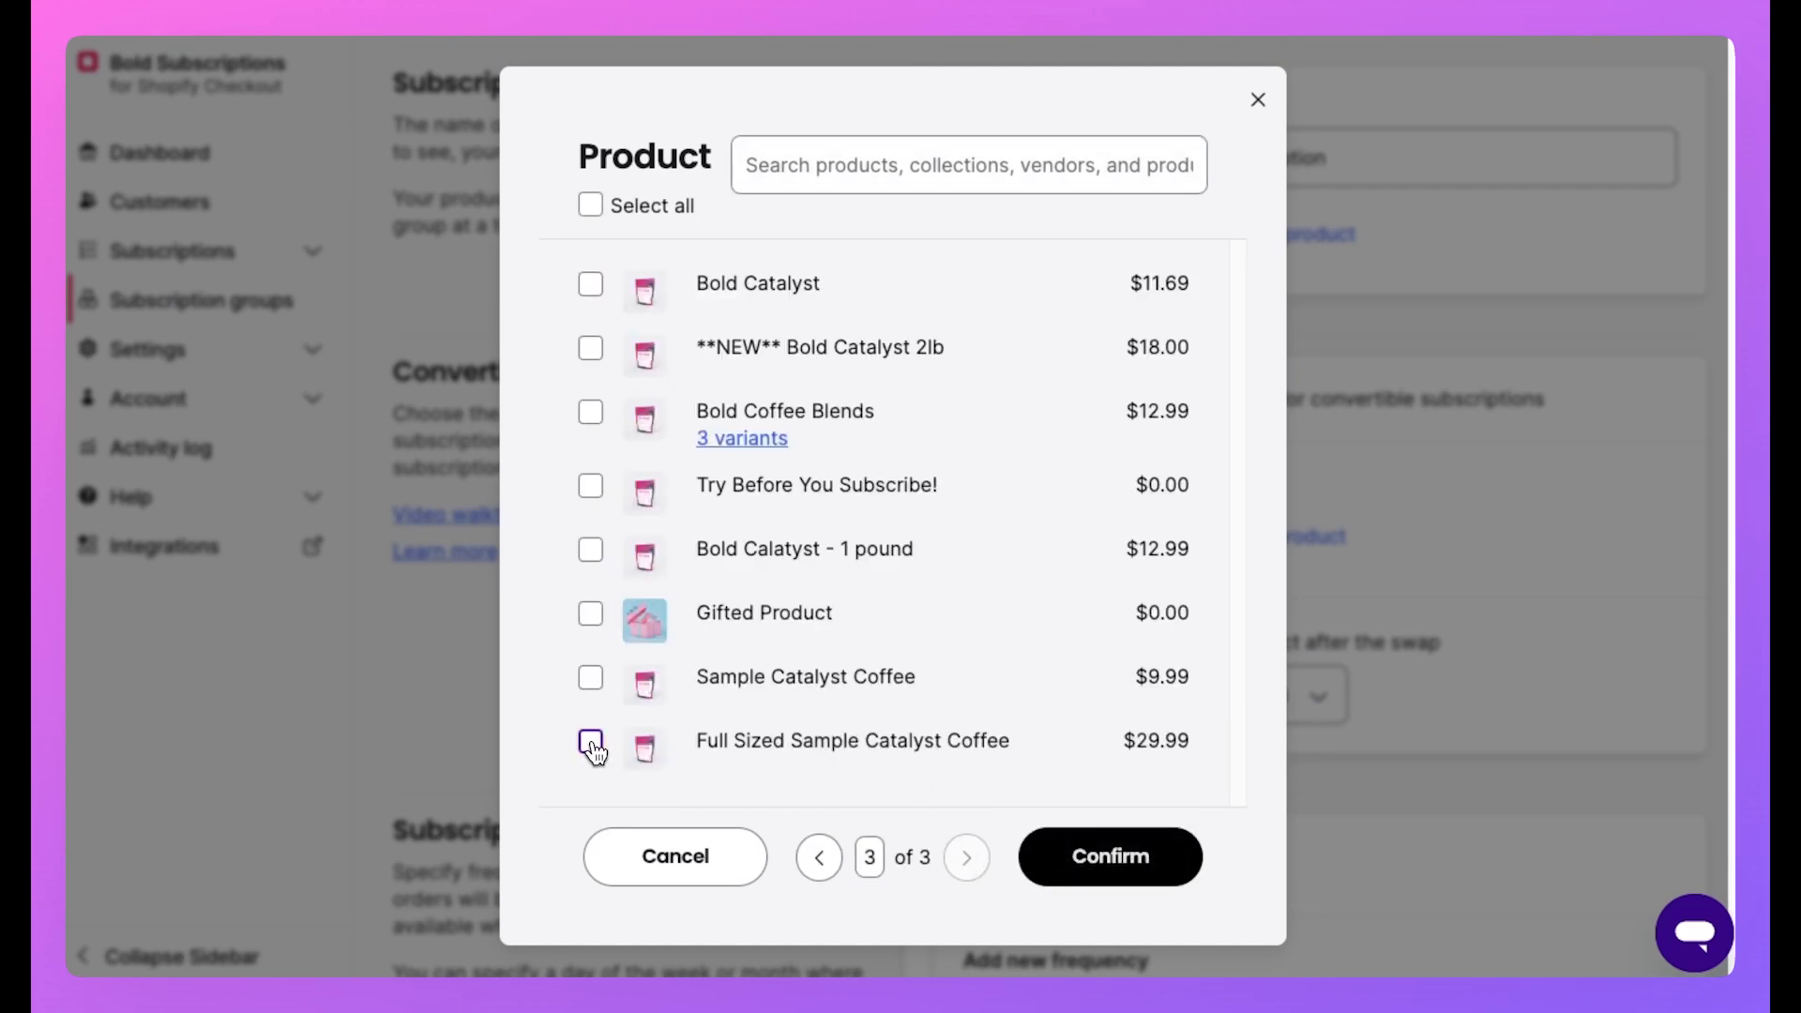
pyautogui.click(591, 744)
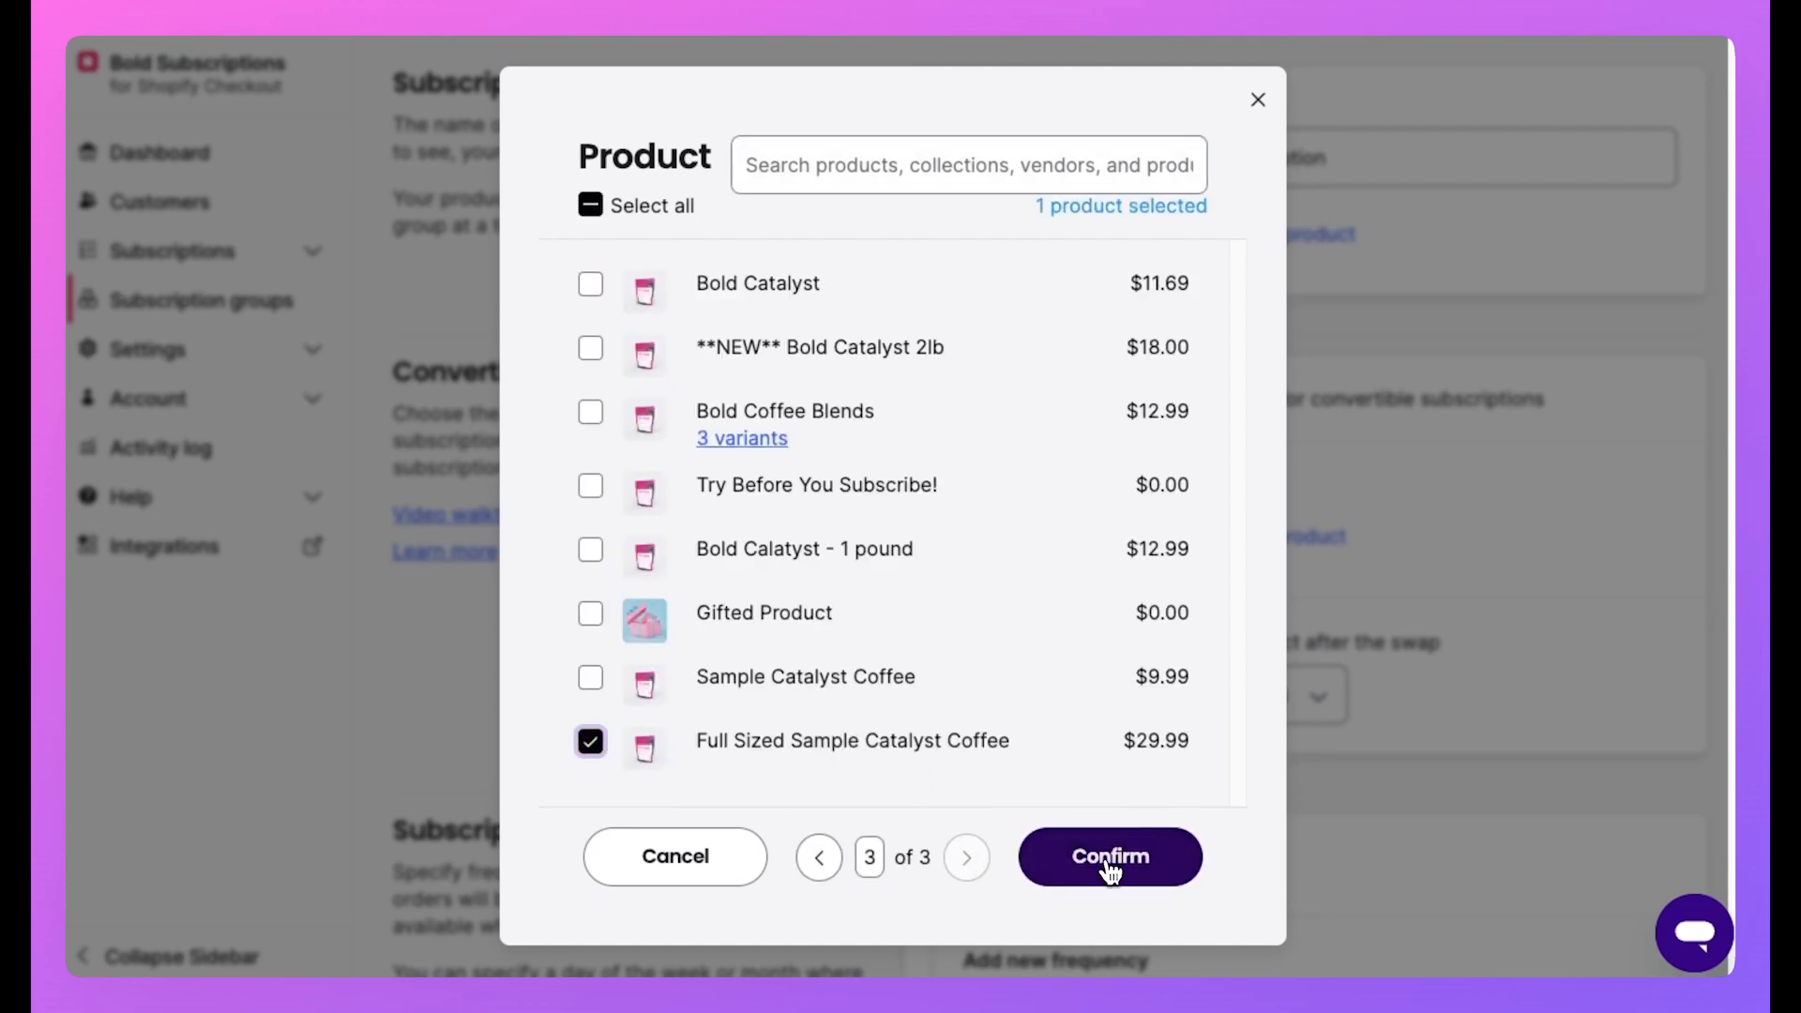
pyautogui.click(1160, 835)
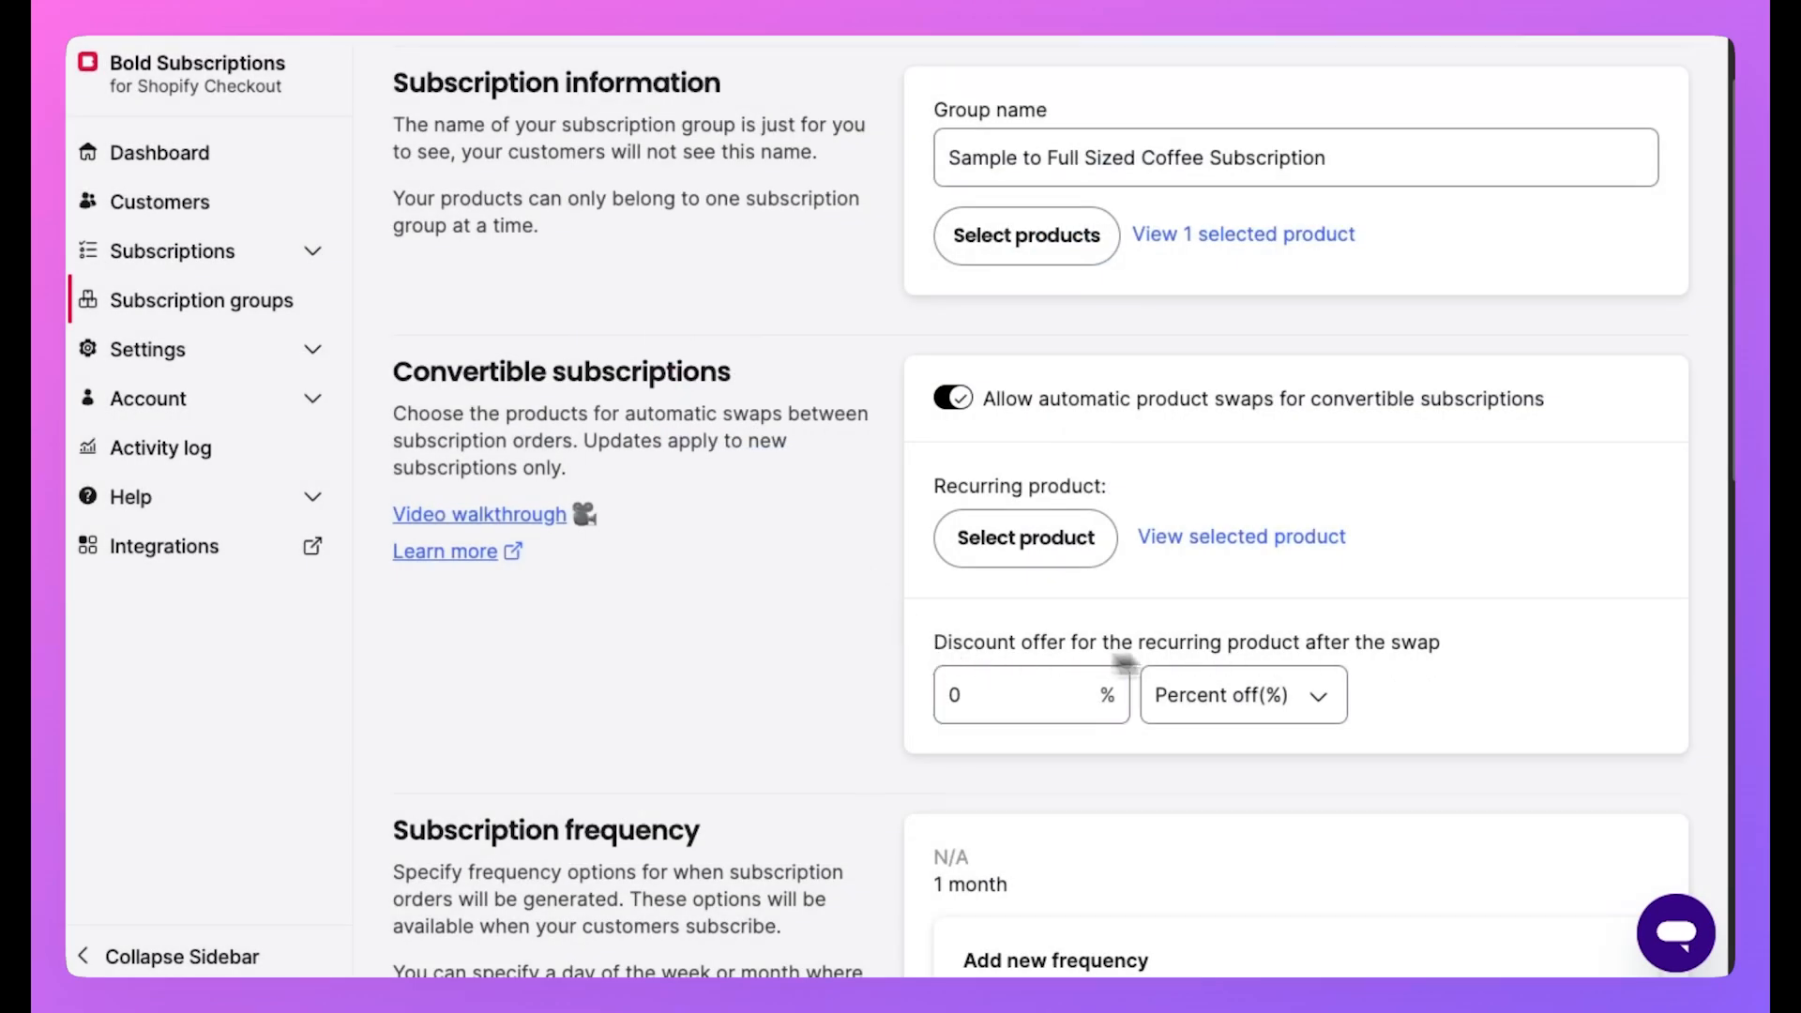
pyautogui.click(936, 693)
pyautogui.moveTo(973, 701); pyautogui.dragTo(947, 701)
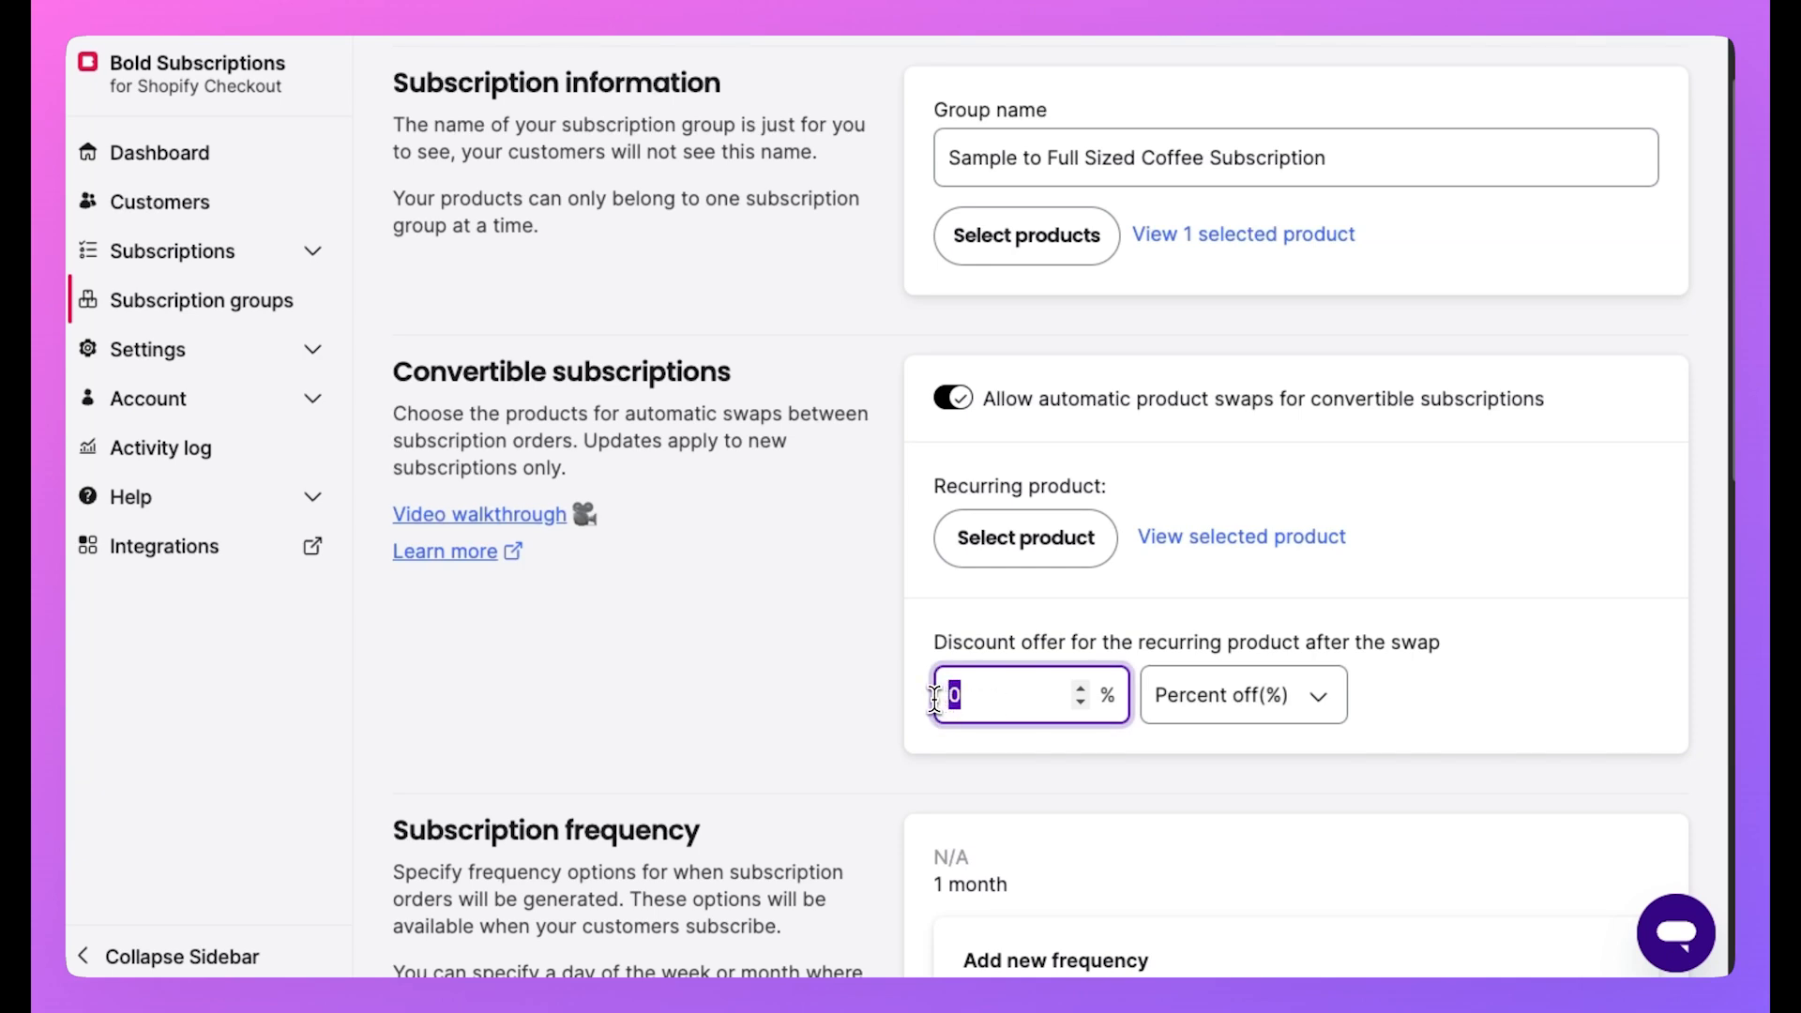
pyautogui.click(1238, 695)
pyautogui.click(1231, 731)
pyautogui.click(1226, 721)
pyautogui.click(1224, 662)
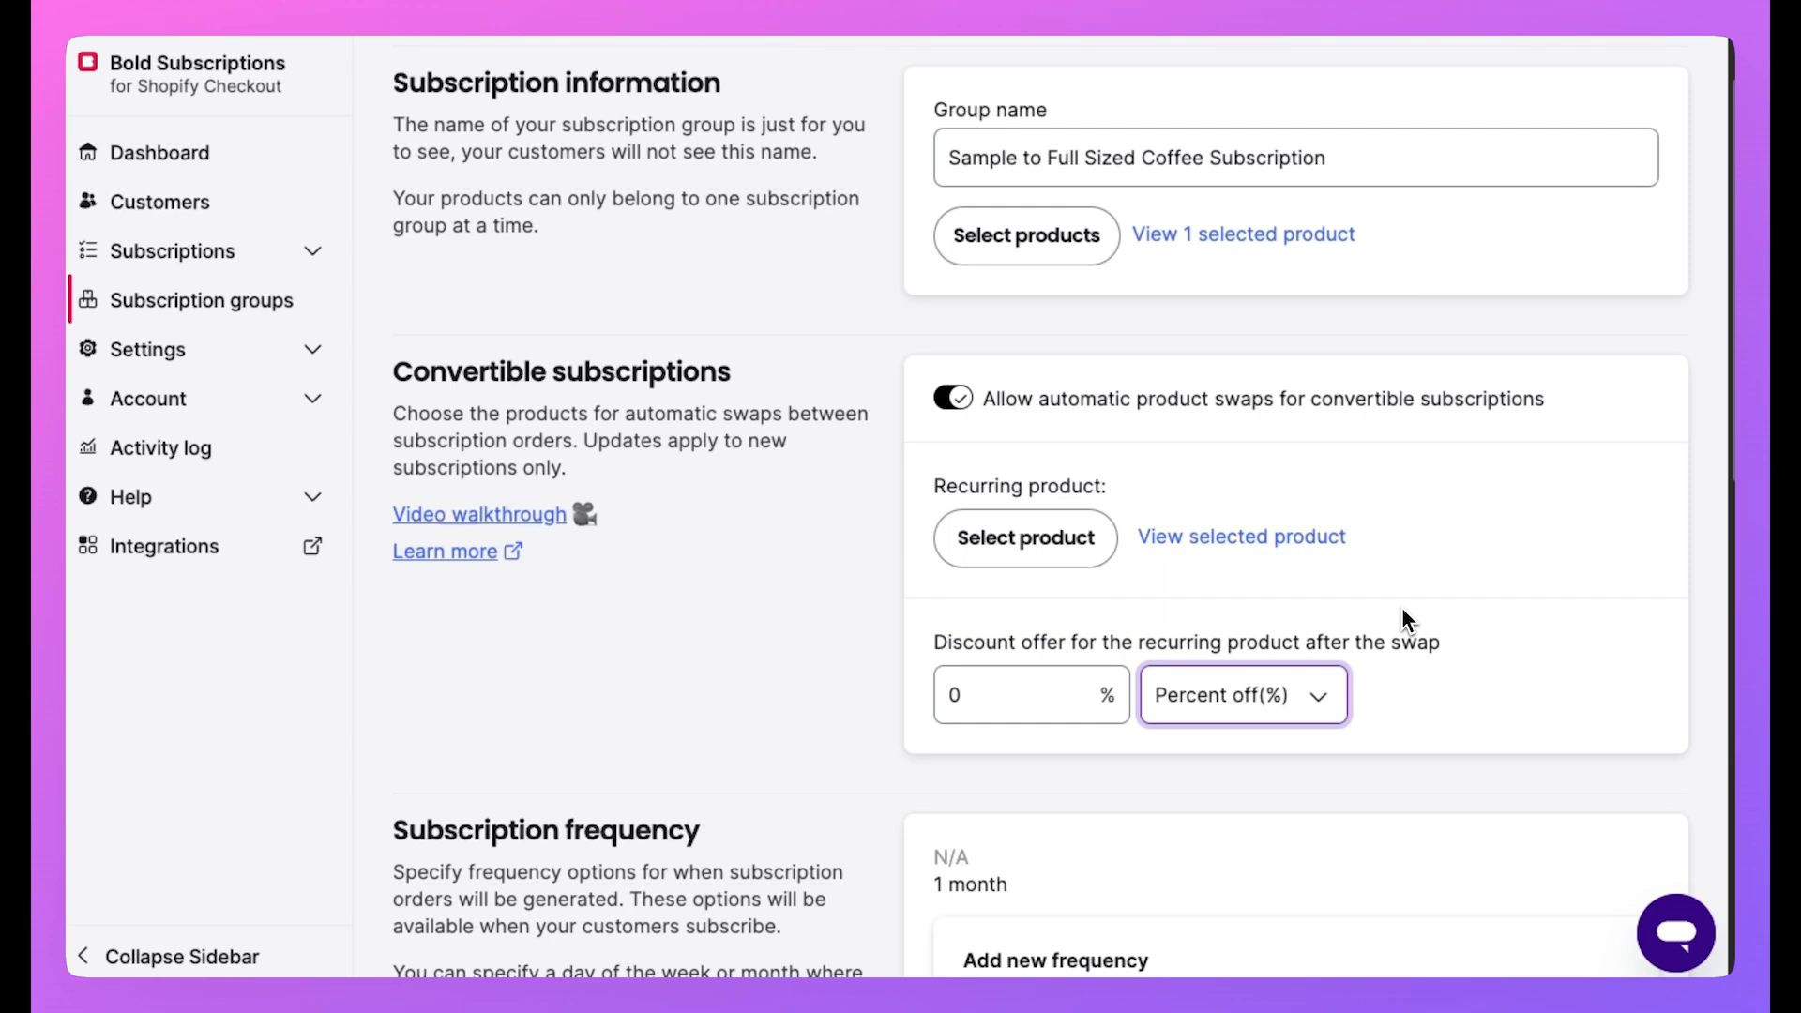
pyautogui.scroll(-3, 1392, 611)
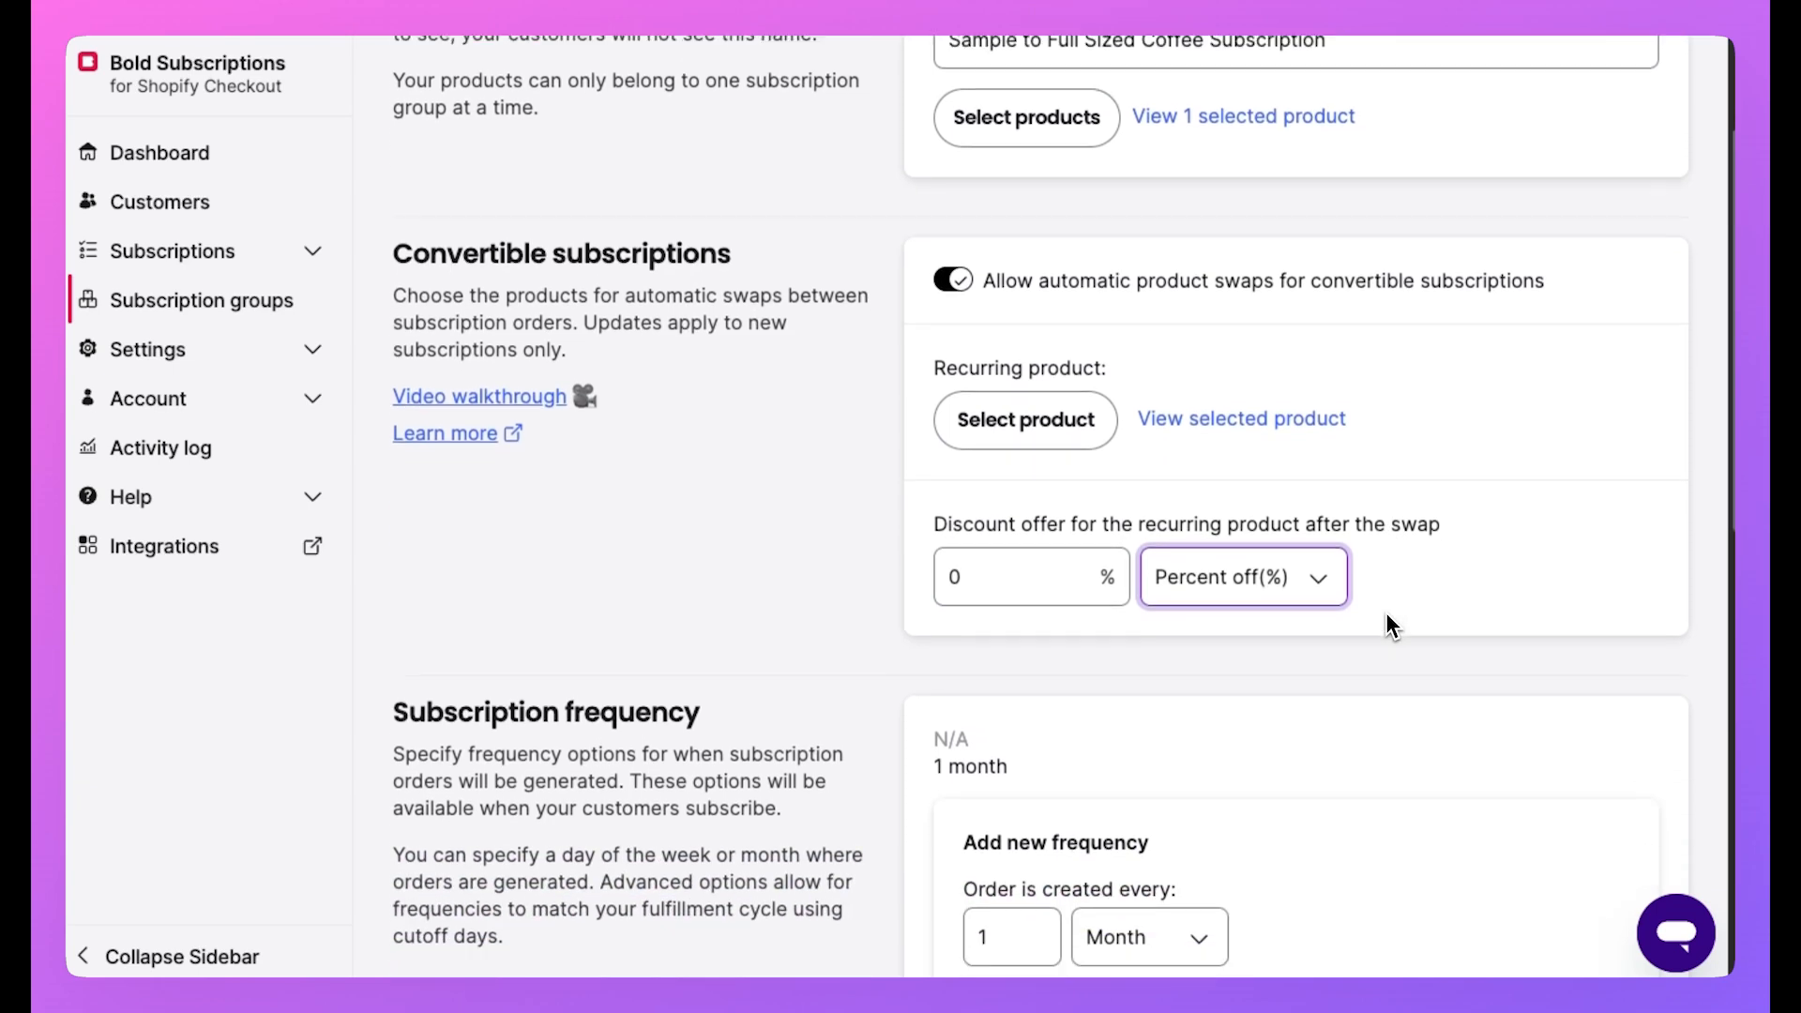
# Add a Weekly frequency that creates orders on Monday.
pyautogui.scroll(-5, 1386, 611)
pyautogui.click(1140, 455)
pyautogui.click(1131, 448)
pyautogui.click(1130, 448)
pyautogui.click(1130, 419)
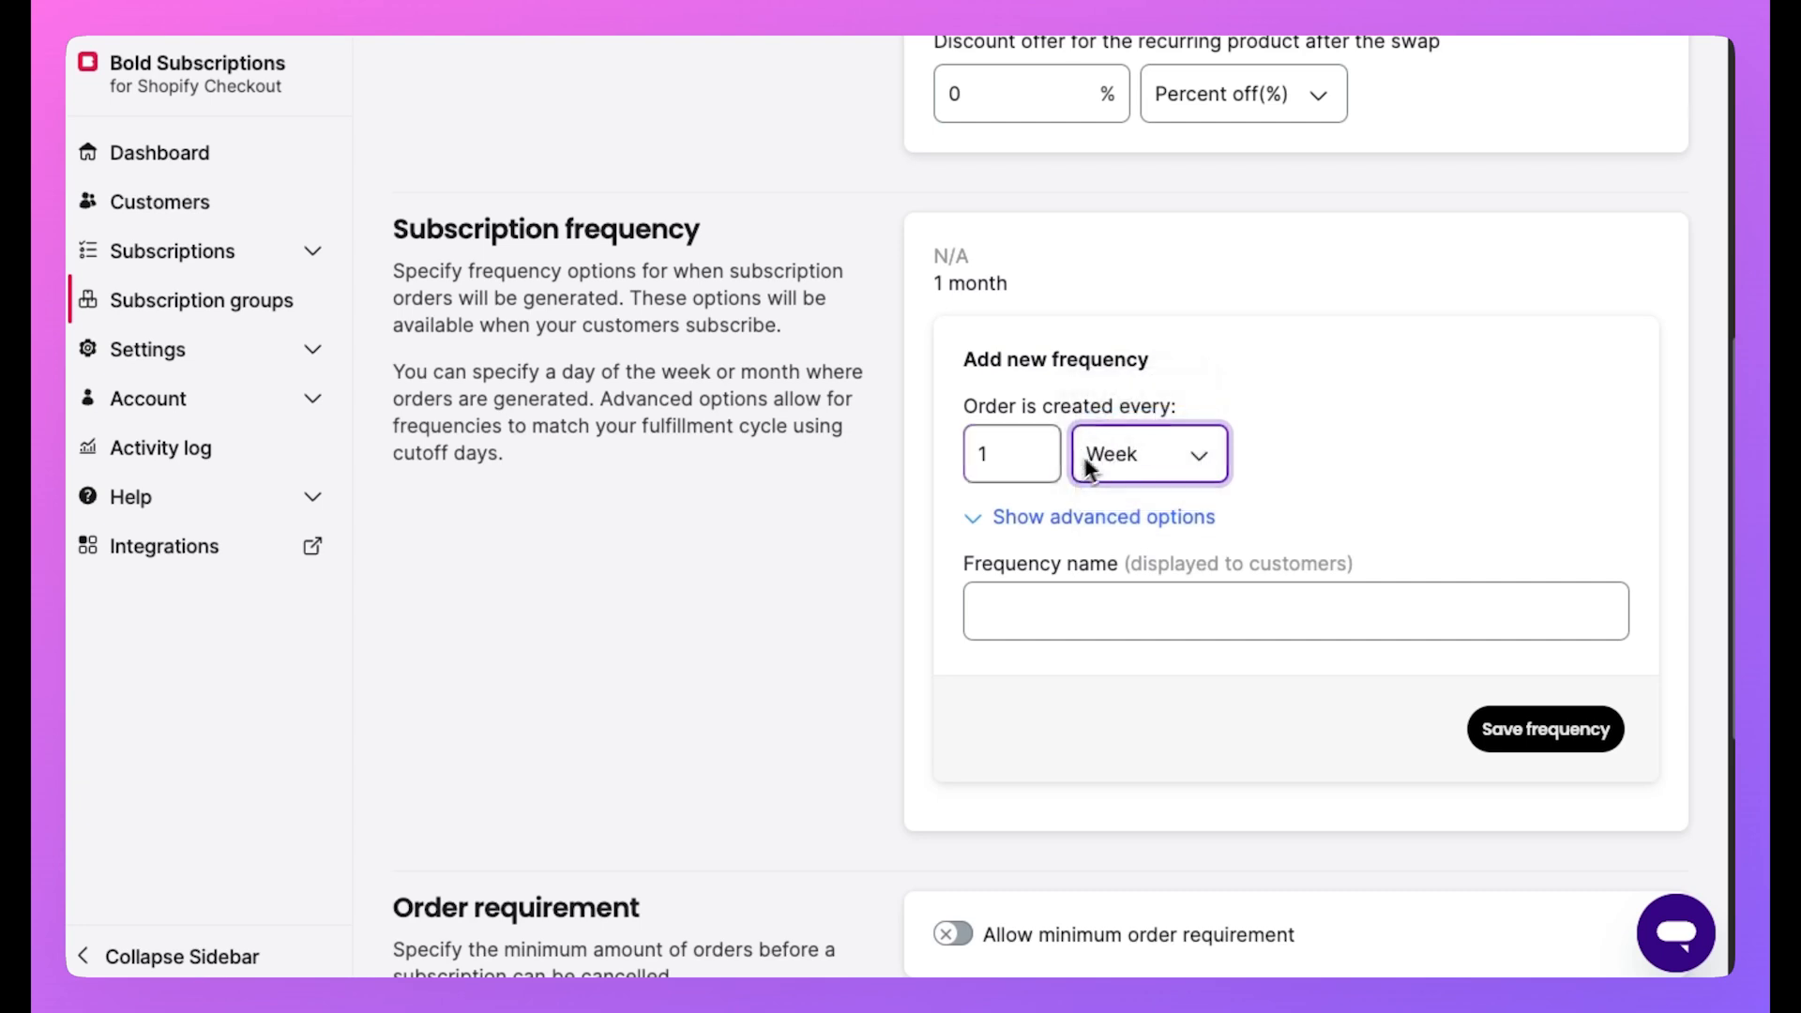
pyautogui.click(1043, 517)
pyautogui.click(1046, 629)
pyautogui.click(1124, 715)
pyautogui.click(1126, 744)
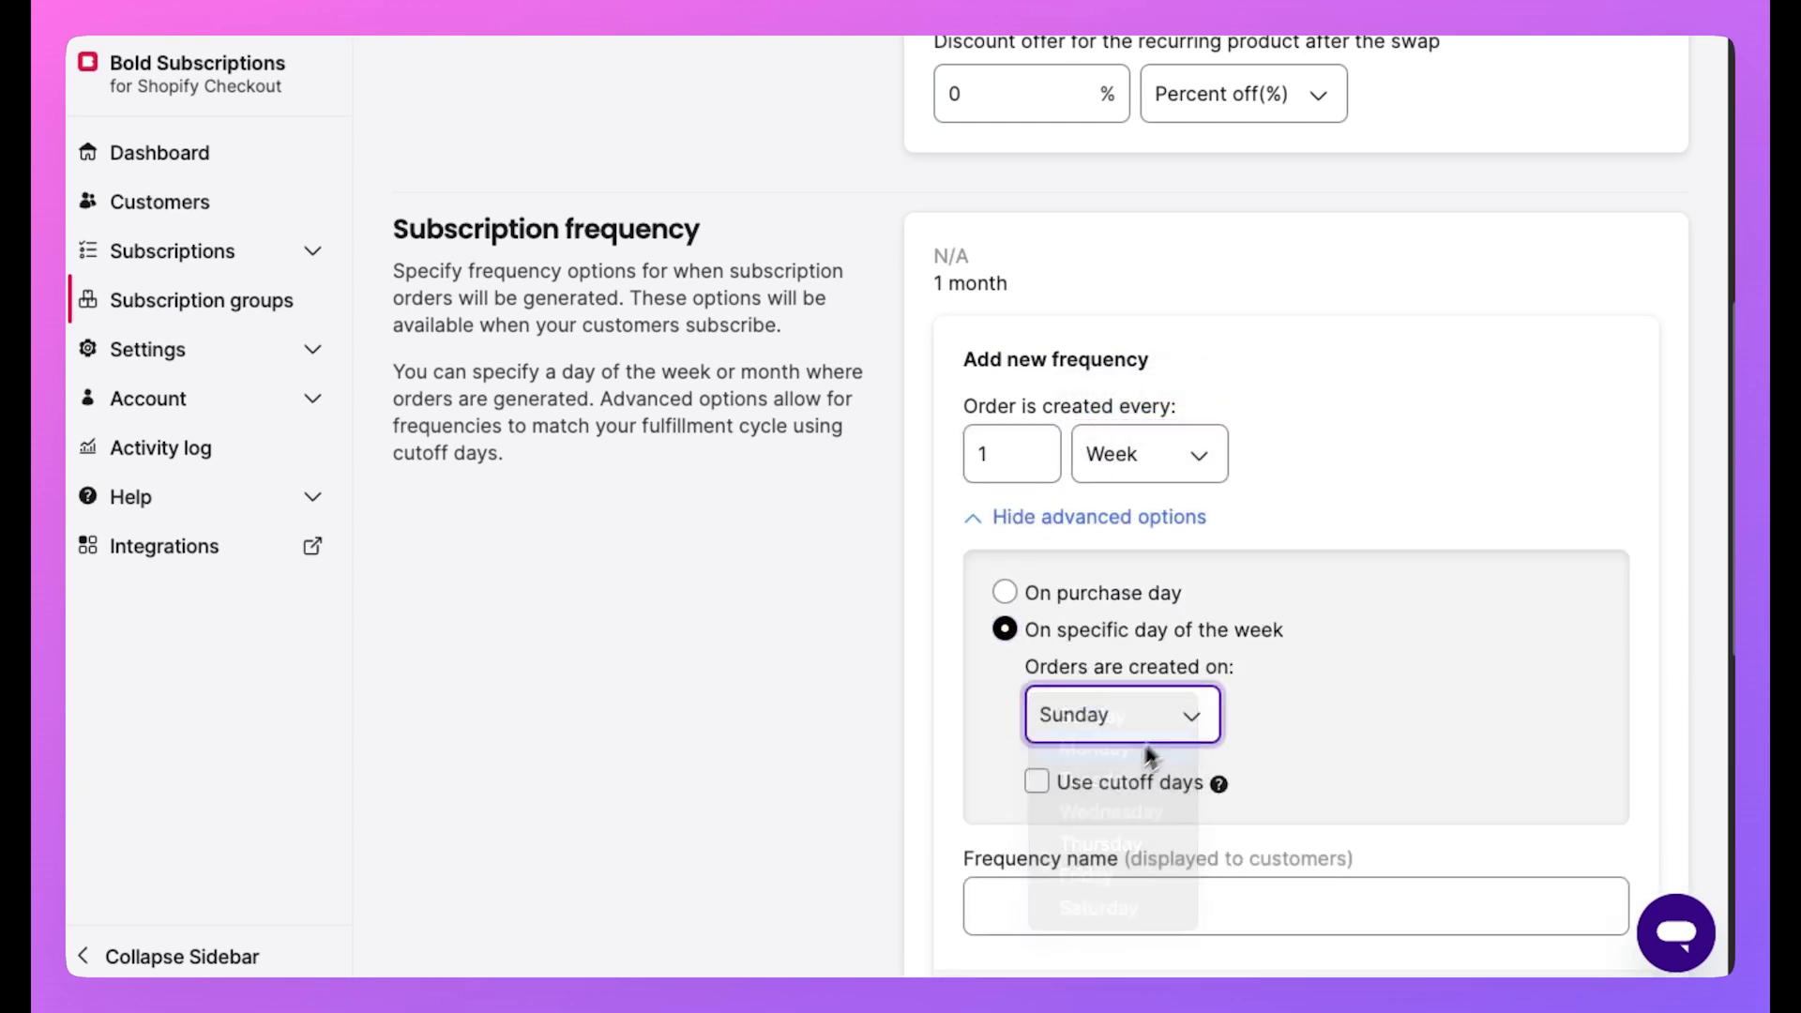
pyautogui.scroll(-2, 1121, 687)
pyautogui.click(1023, 702)
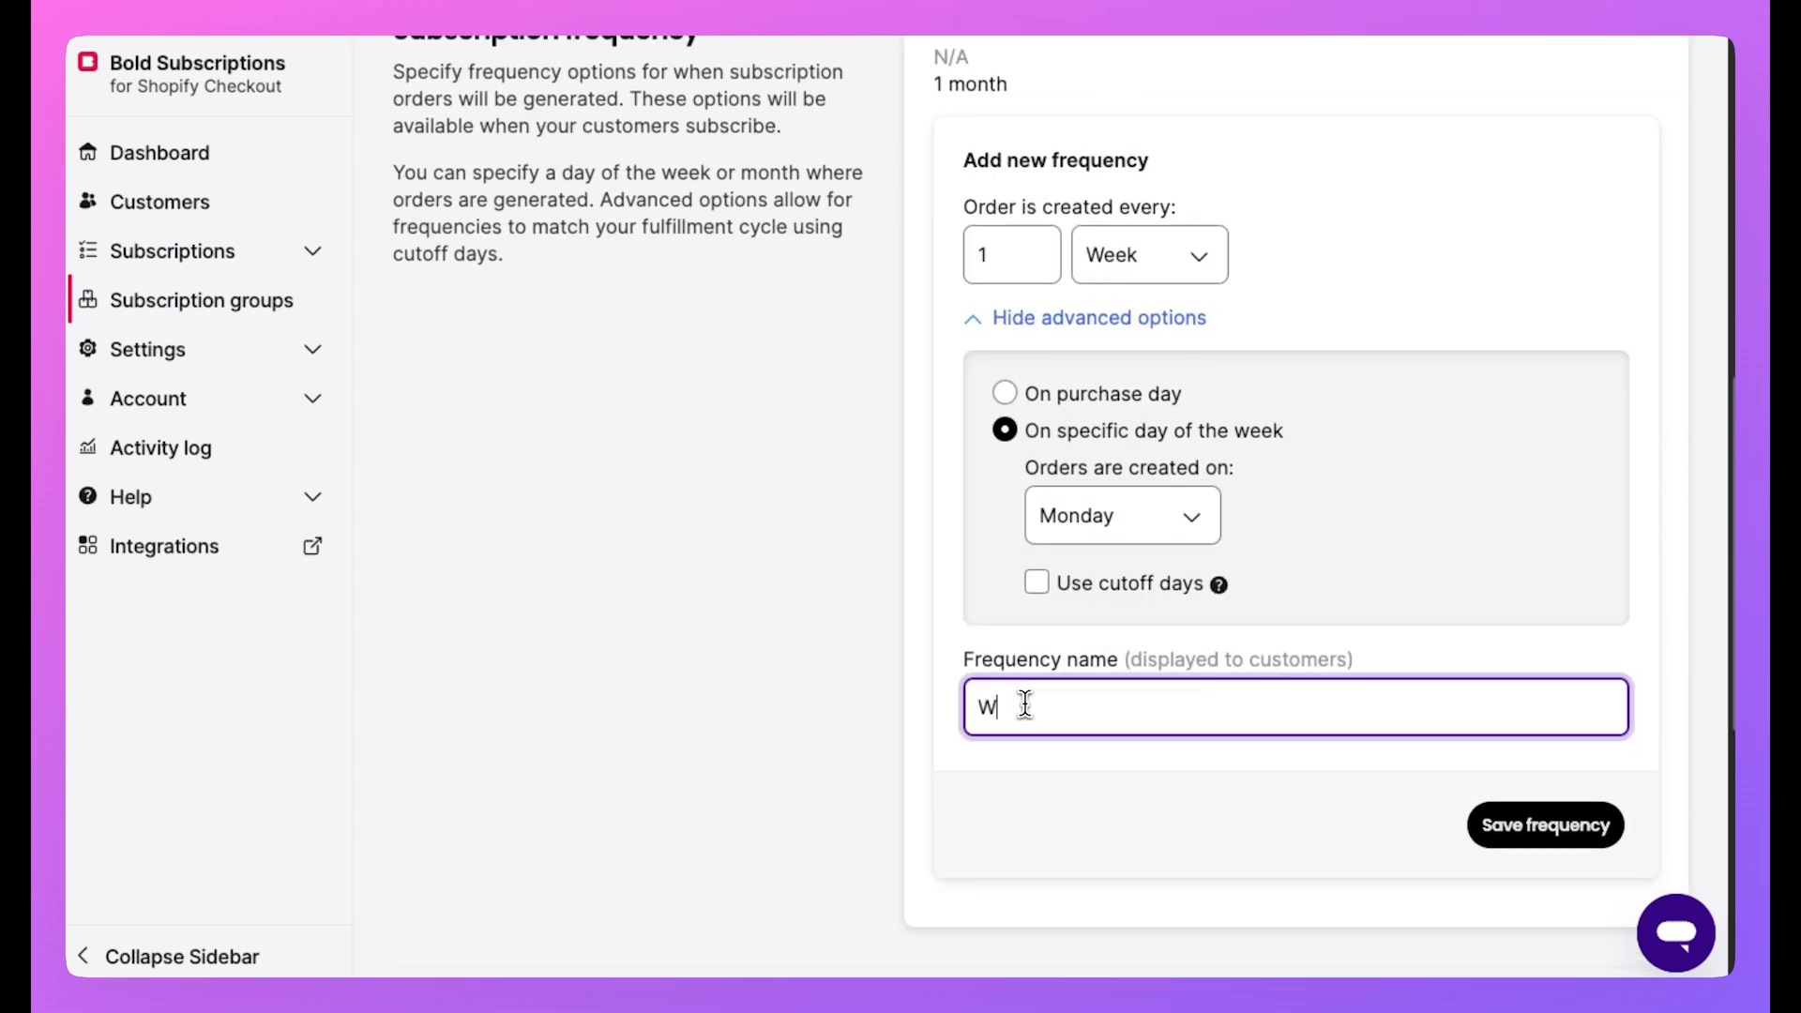
pyautogui.click(1539, 825)
# Add a Monthly frequency that creates orders on a specific day of the month.
pyautogui.scroll(1, 1258, 555)
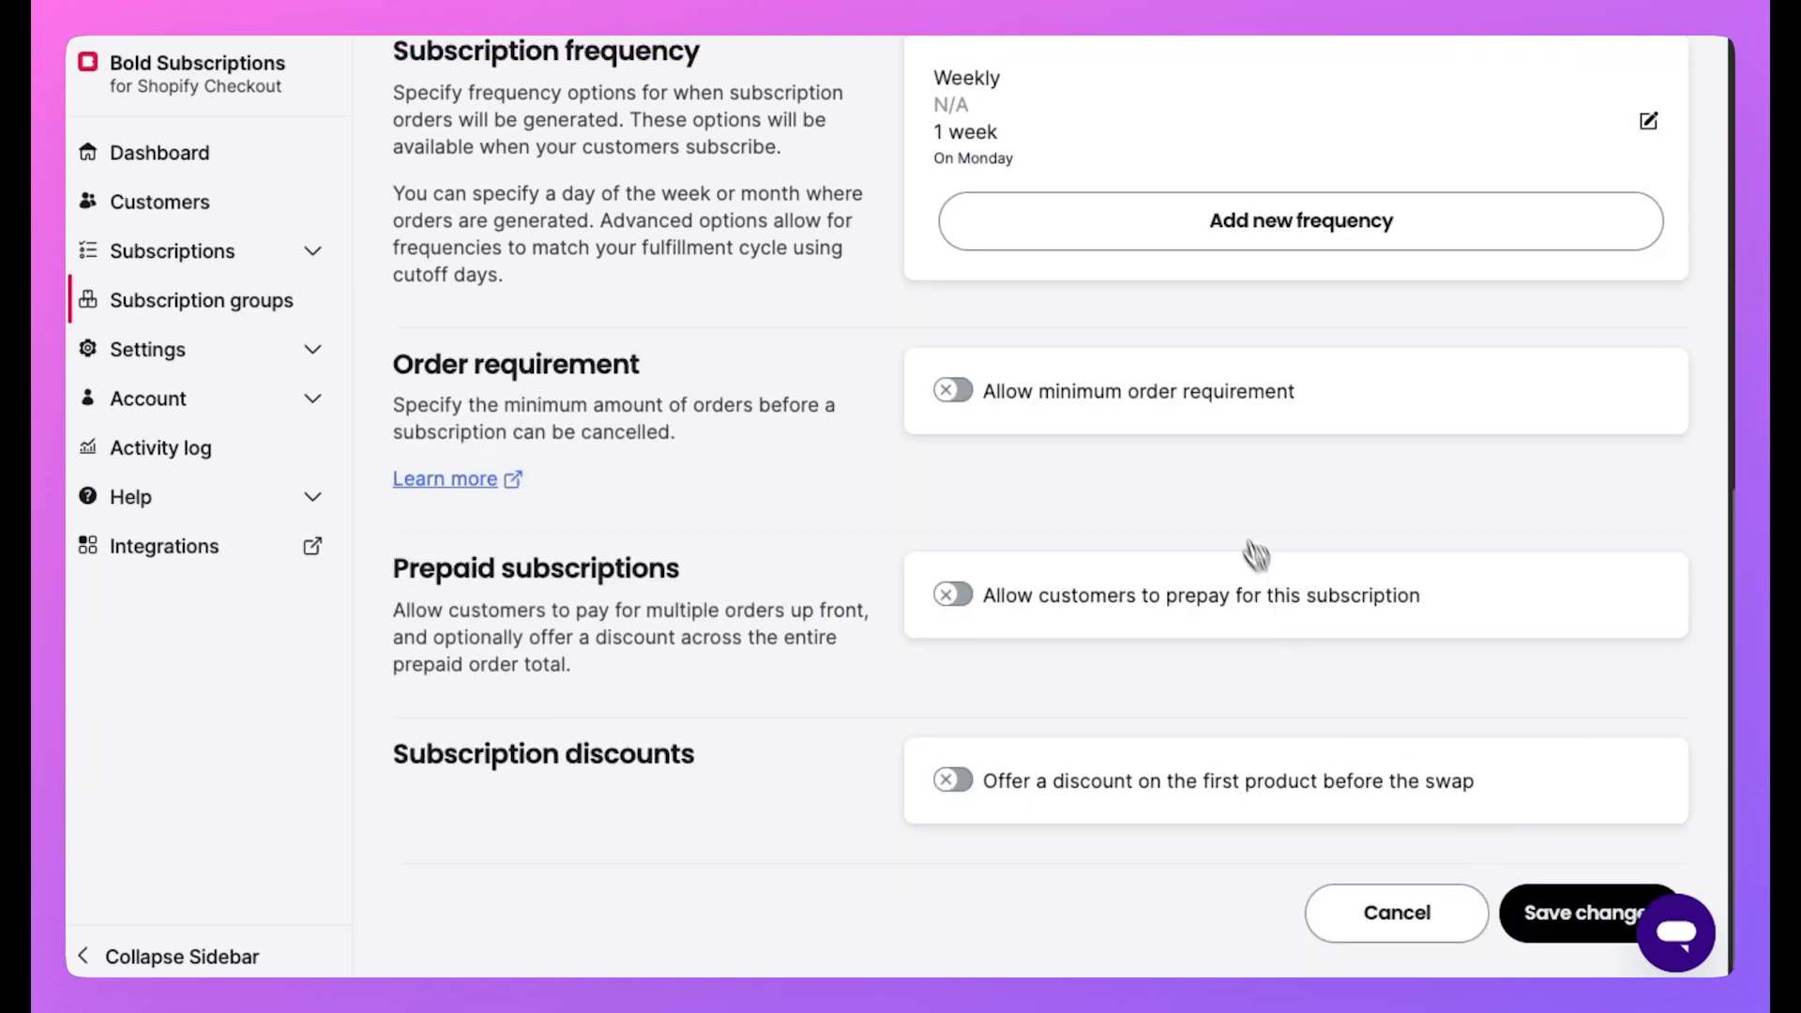
pyautogui.click(1164, 272)
pyautogui.click(1123, 519)
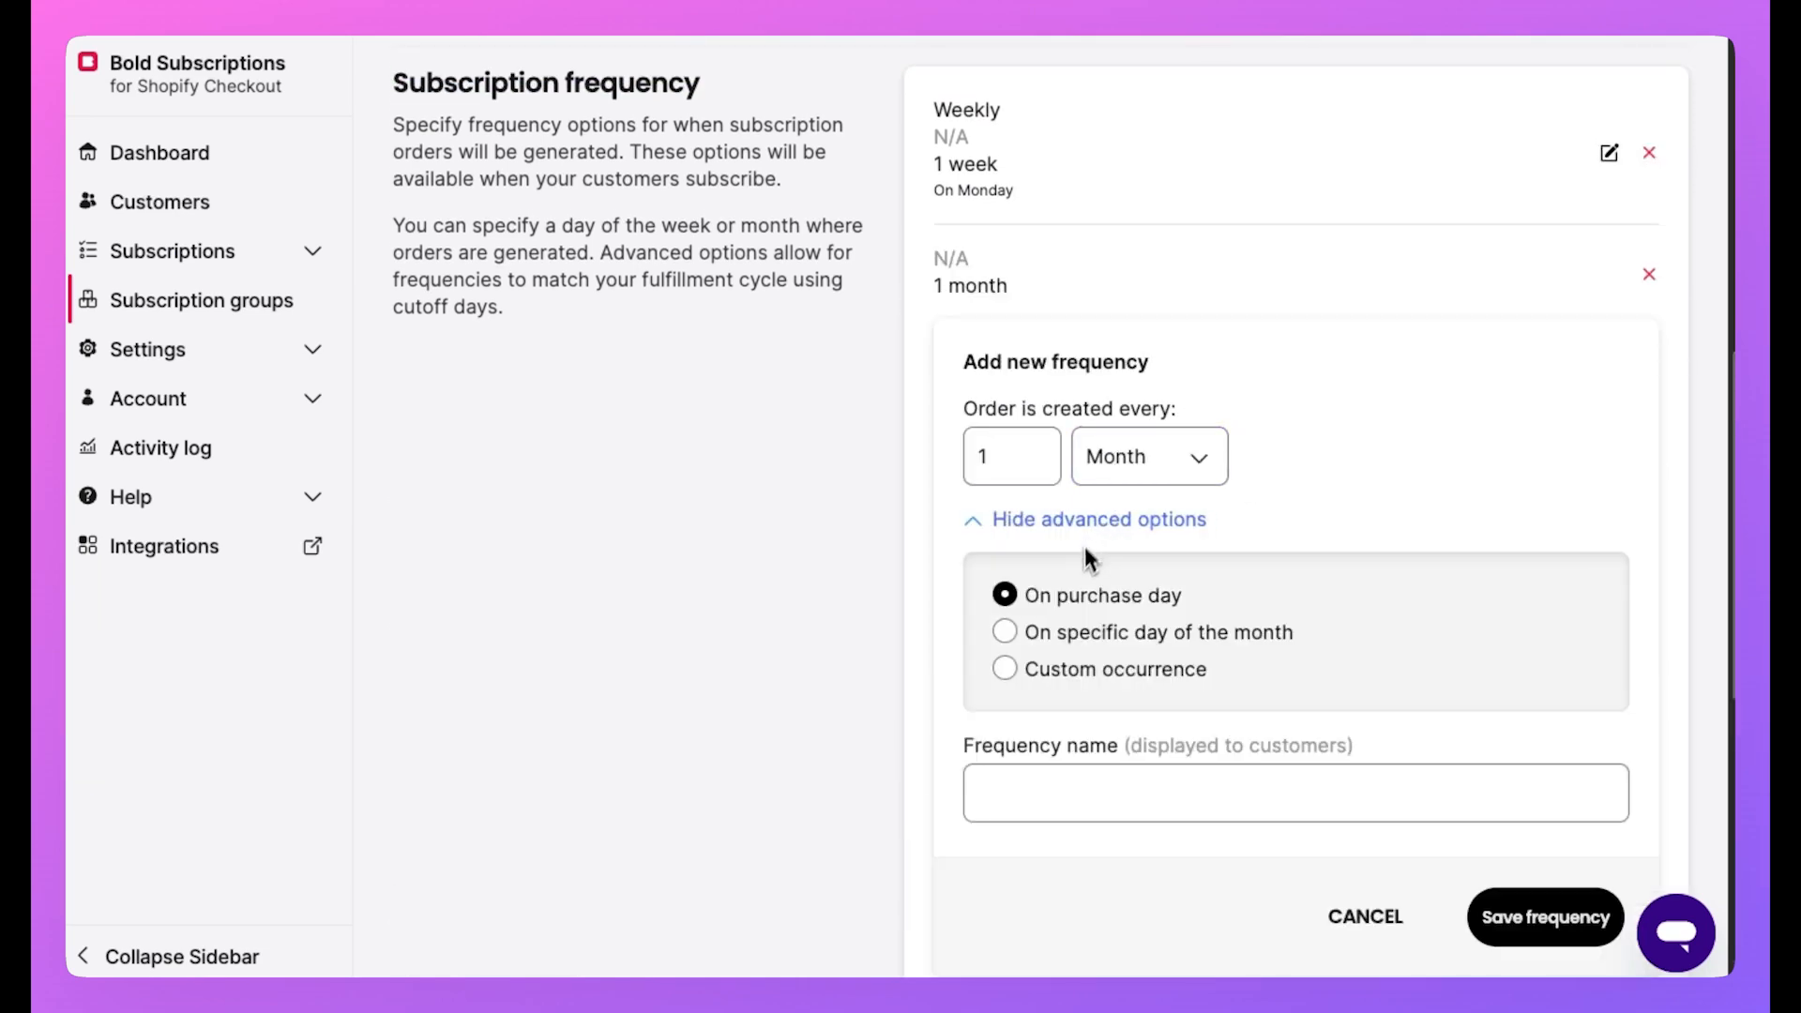
pyautogui.click(1074, 638)
pyautogui.scroll(-5, 1450, 600)
pyautogui.scroll(3, 1191, 406)
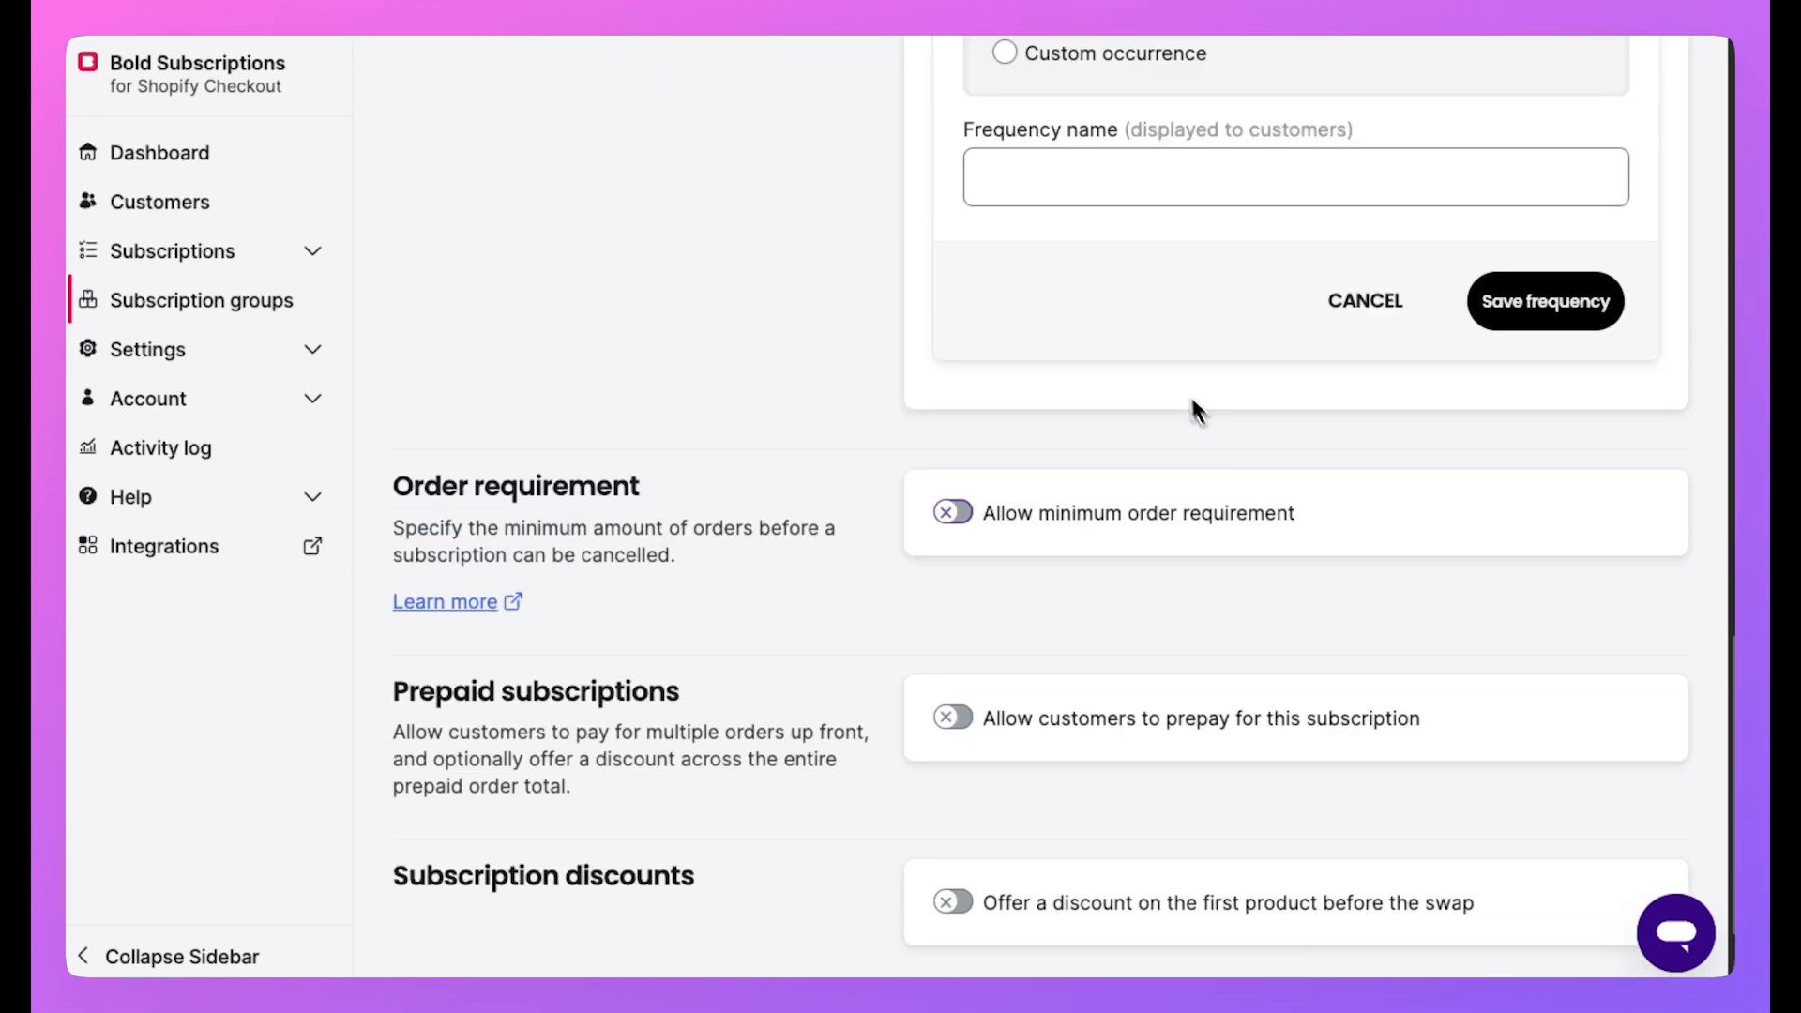
pyautogui.click(1070, 272)
pyautogui.write('Monthly')
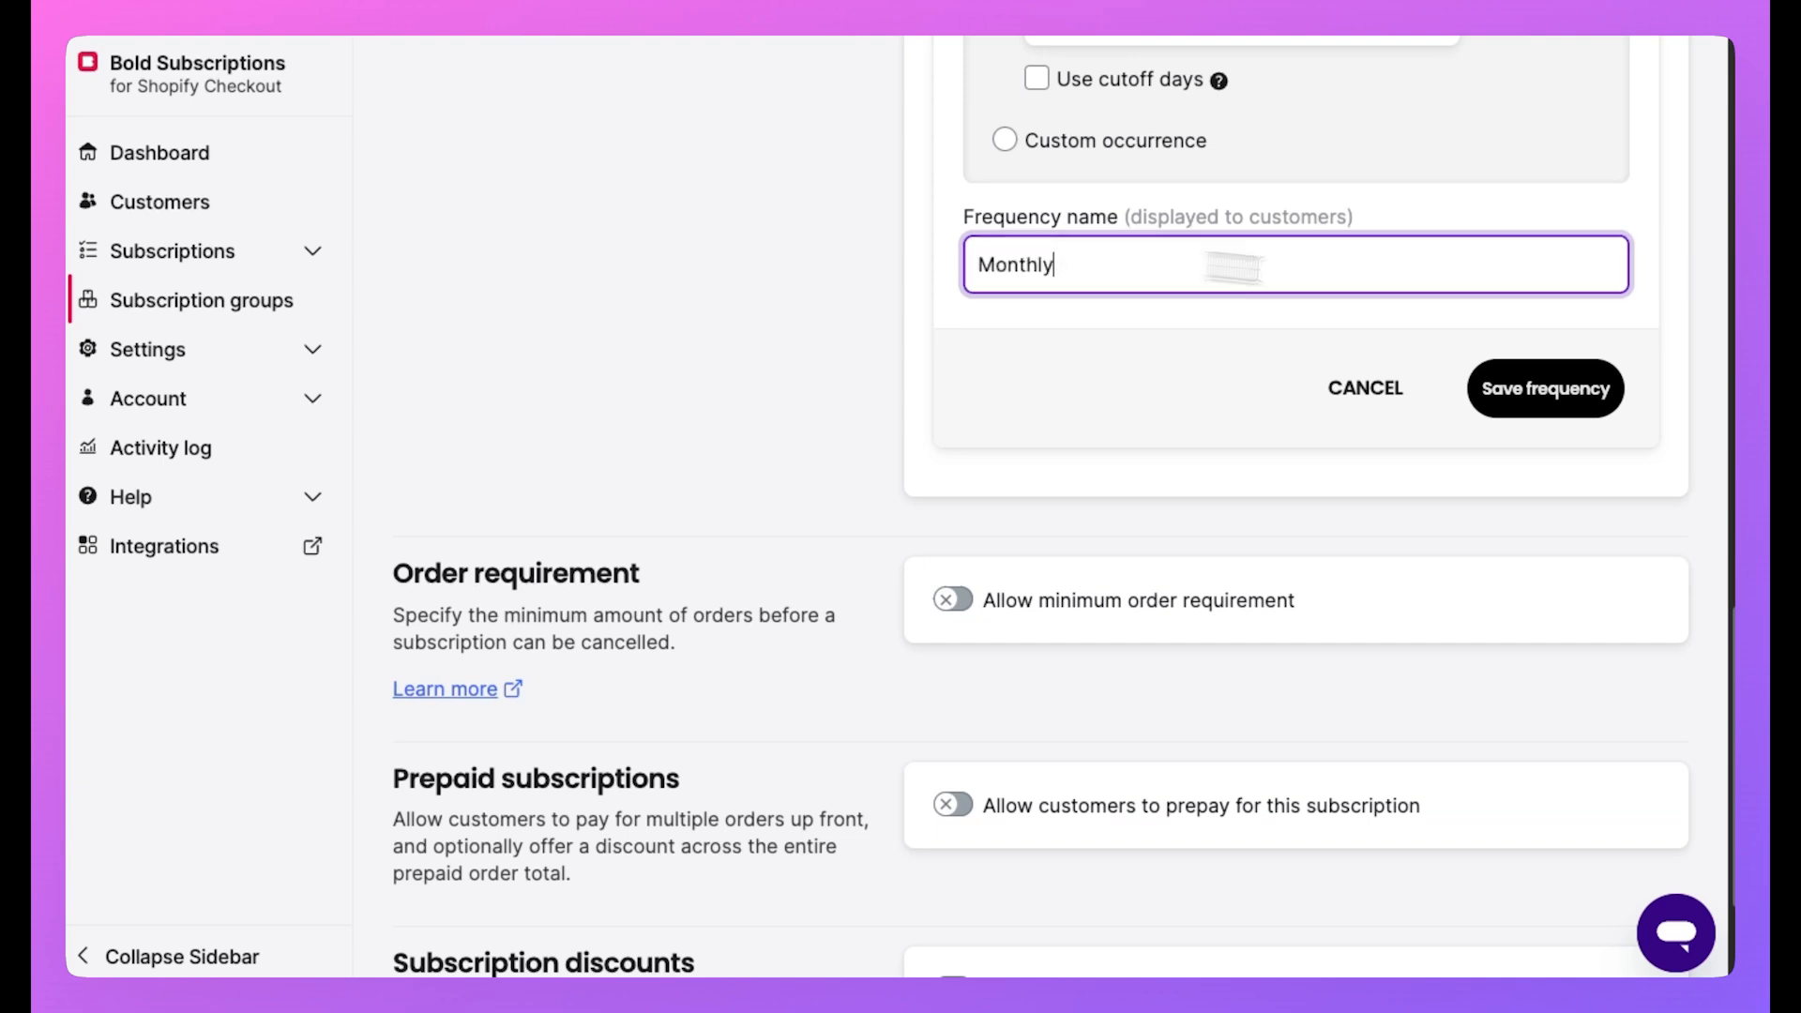
pyautogui.click(1609, 389)
# Add a Quarterly frequency repeating every 3 months.
pyautogui.scroll(2, 1539, 403)
pyautogui.click(1459, 413)
pyautogui.click(1138, 628)
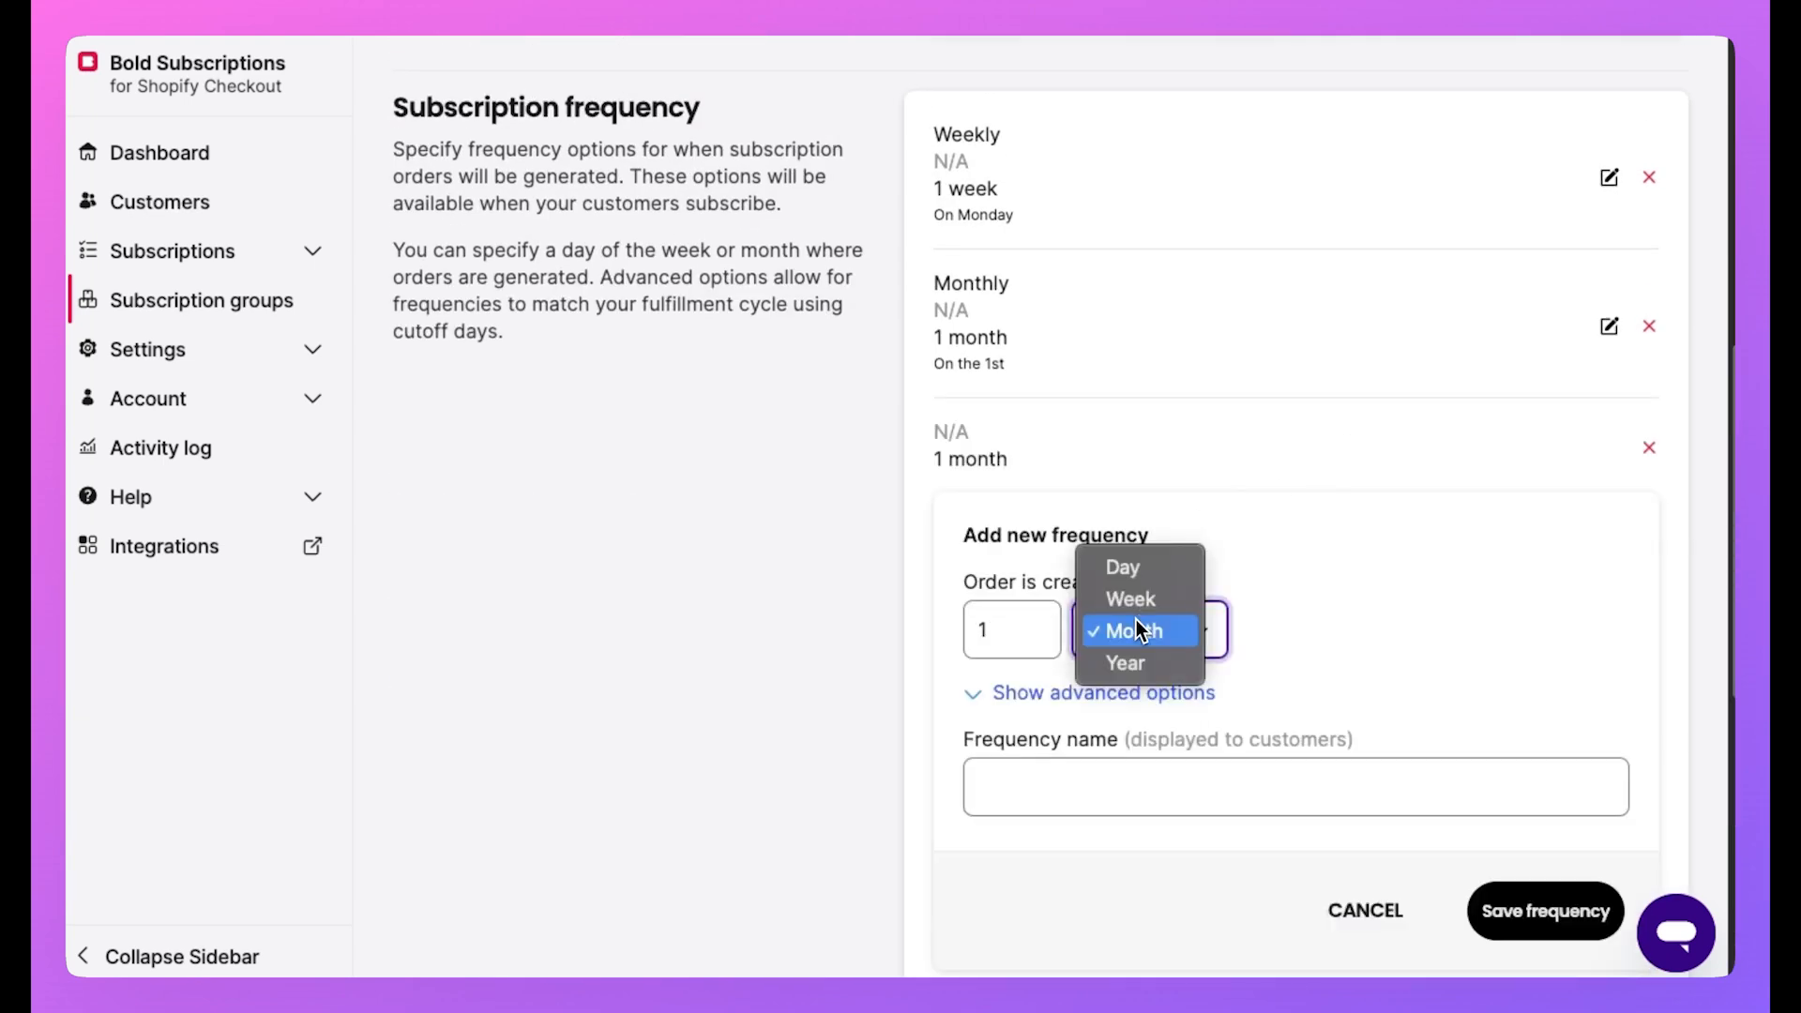
pyautogui.click(1137, 631)
pyautogui.click(1045, 623)
pyautogui.click(1045, 623)
pyautogui.click(1071, 775)
pyautogui.write('Quarterly')
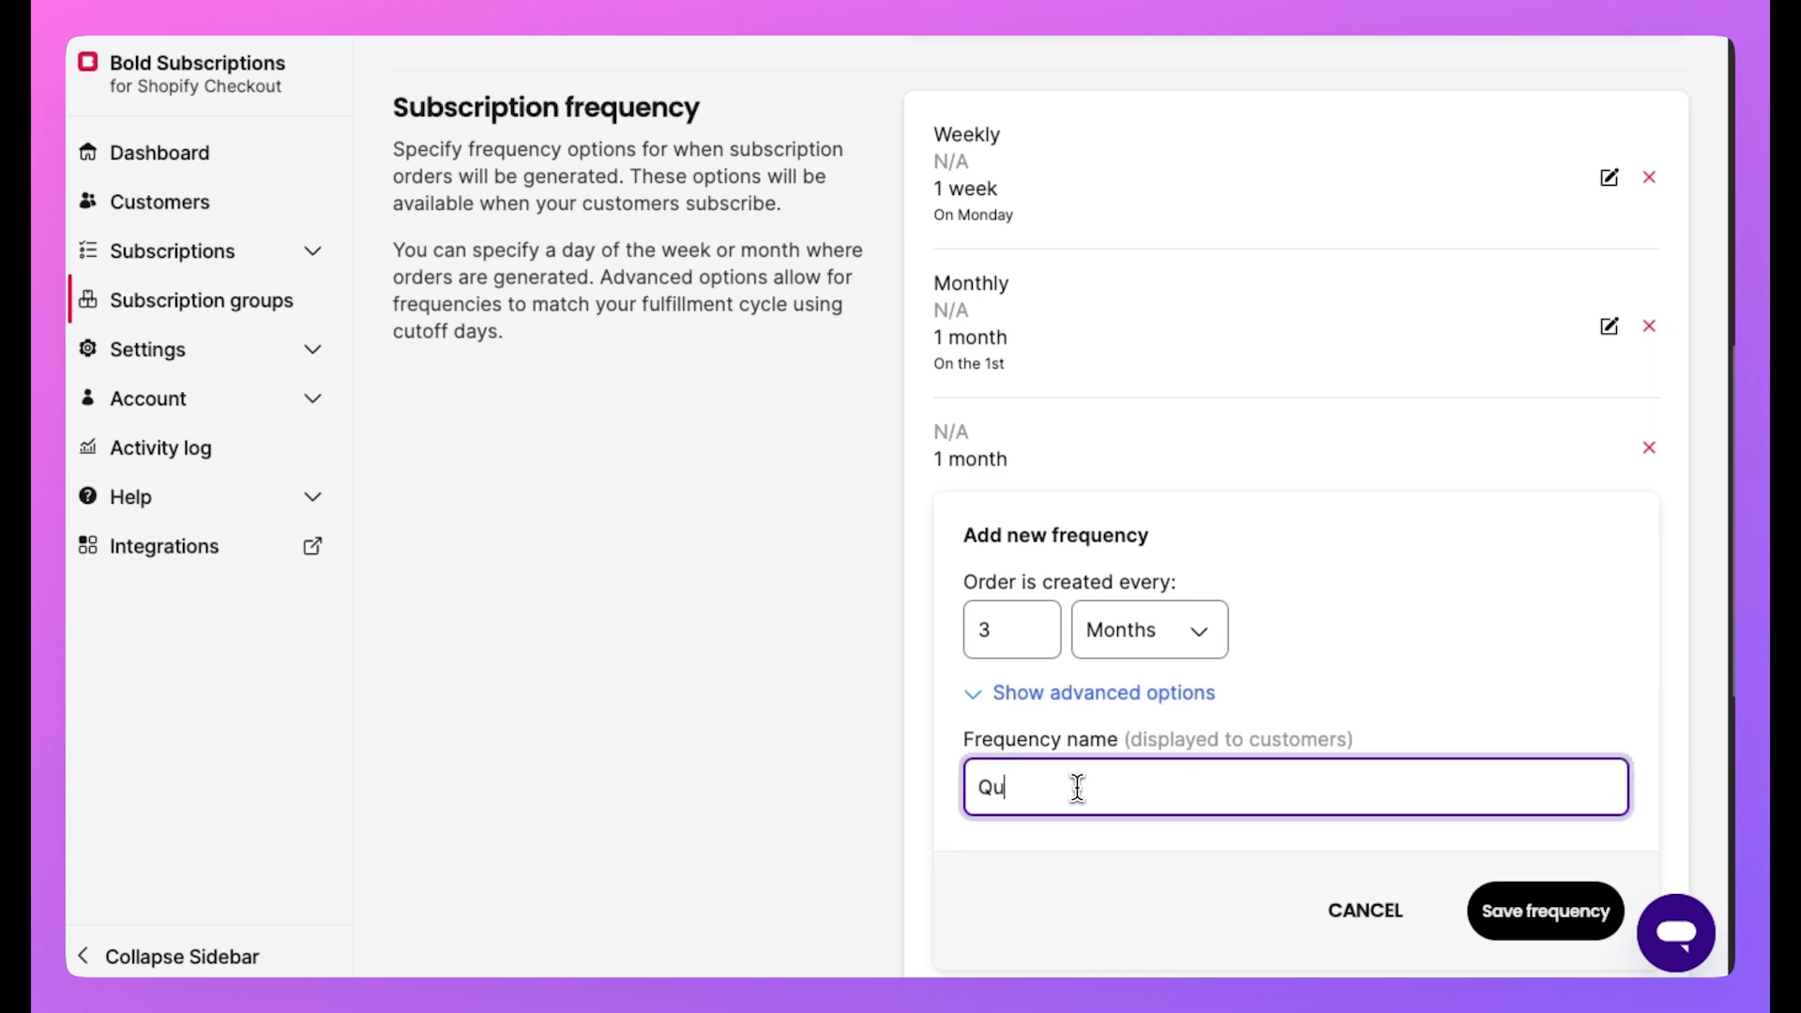
pyautogui.click(1502, 910)
pyautogui.scroll(-3, 776, 619)
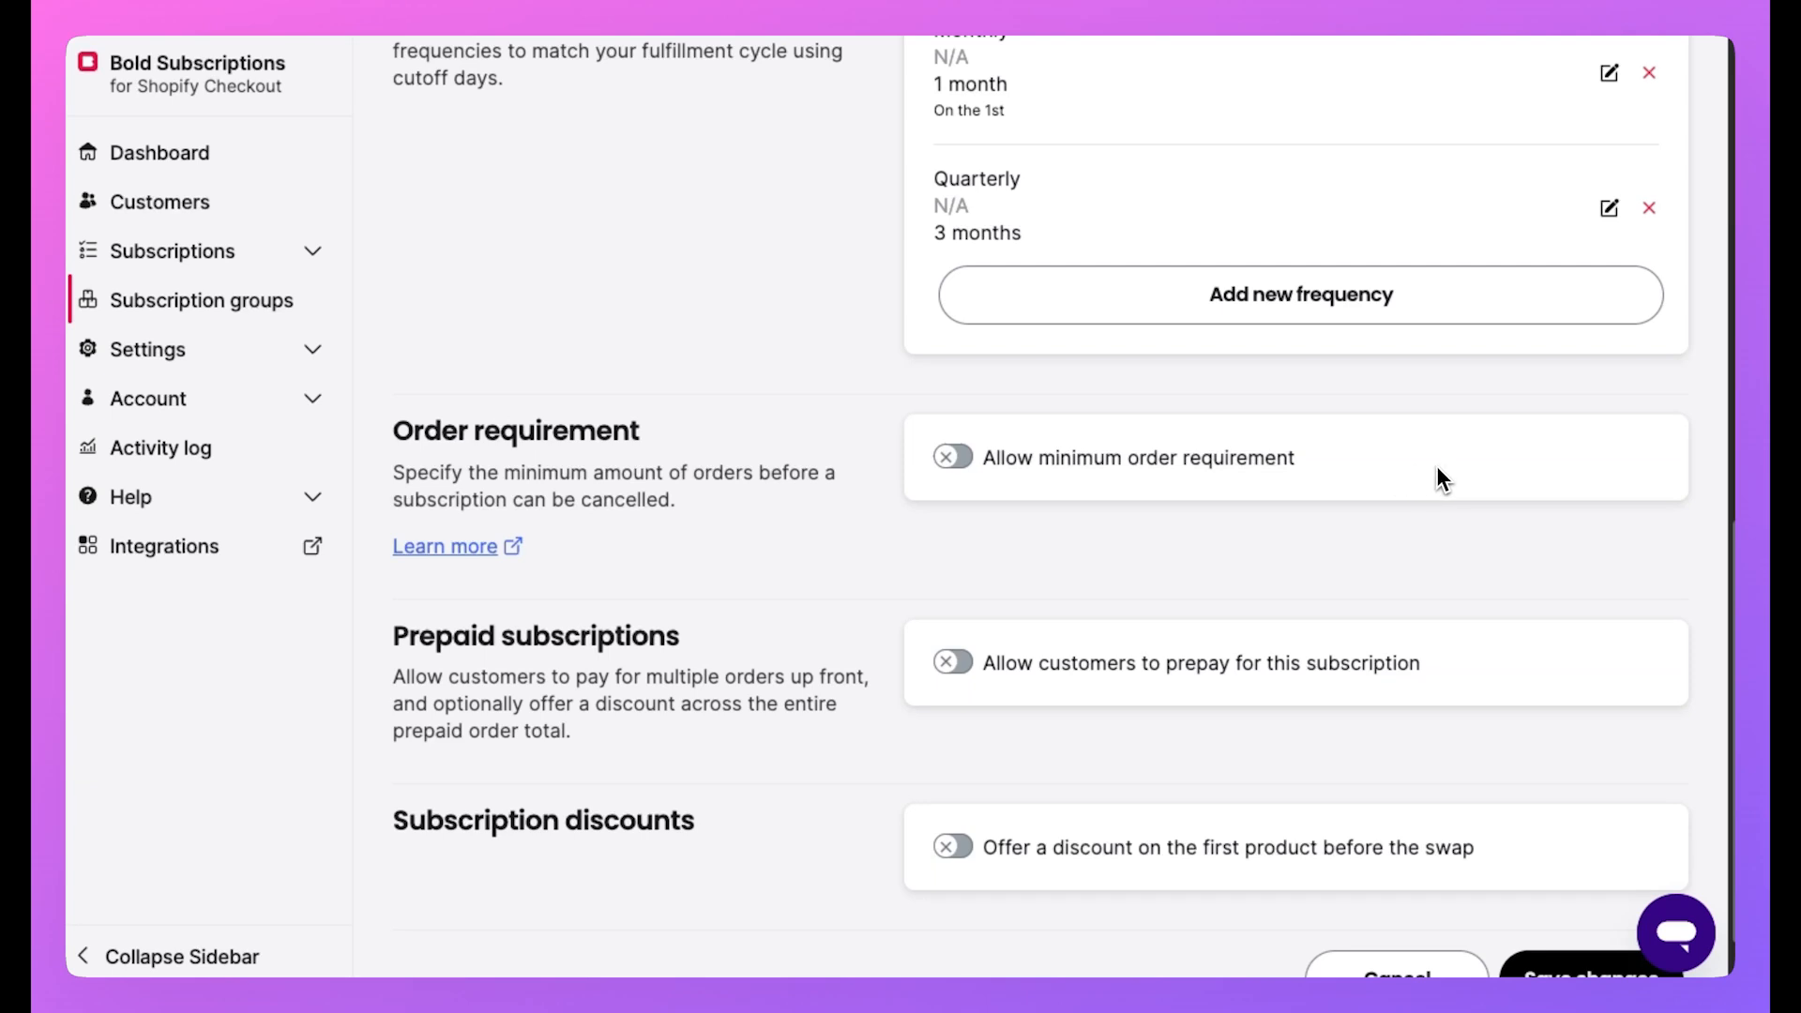
# Leave the minimum order requirement off after toggling it on and back.
pyautogui.click(1276, 470)
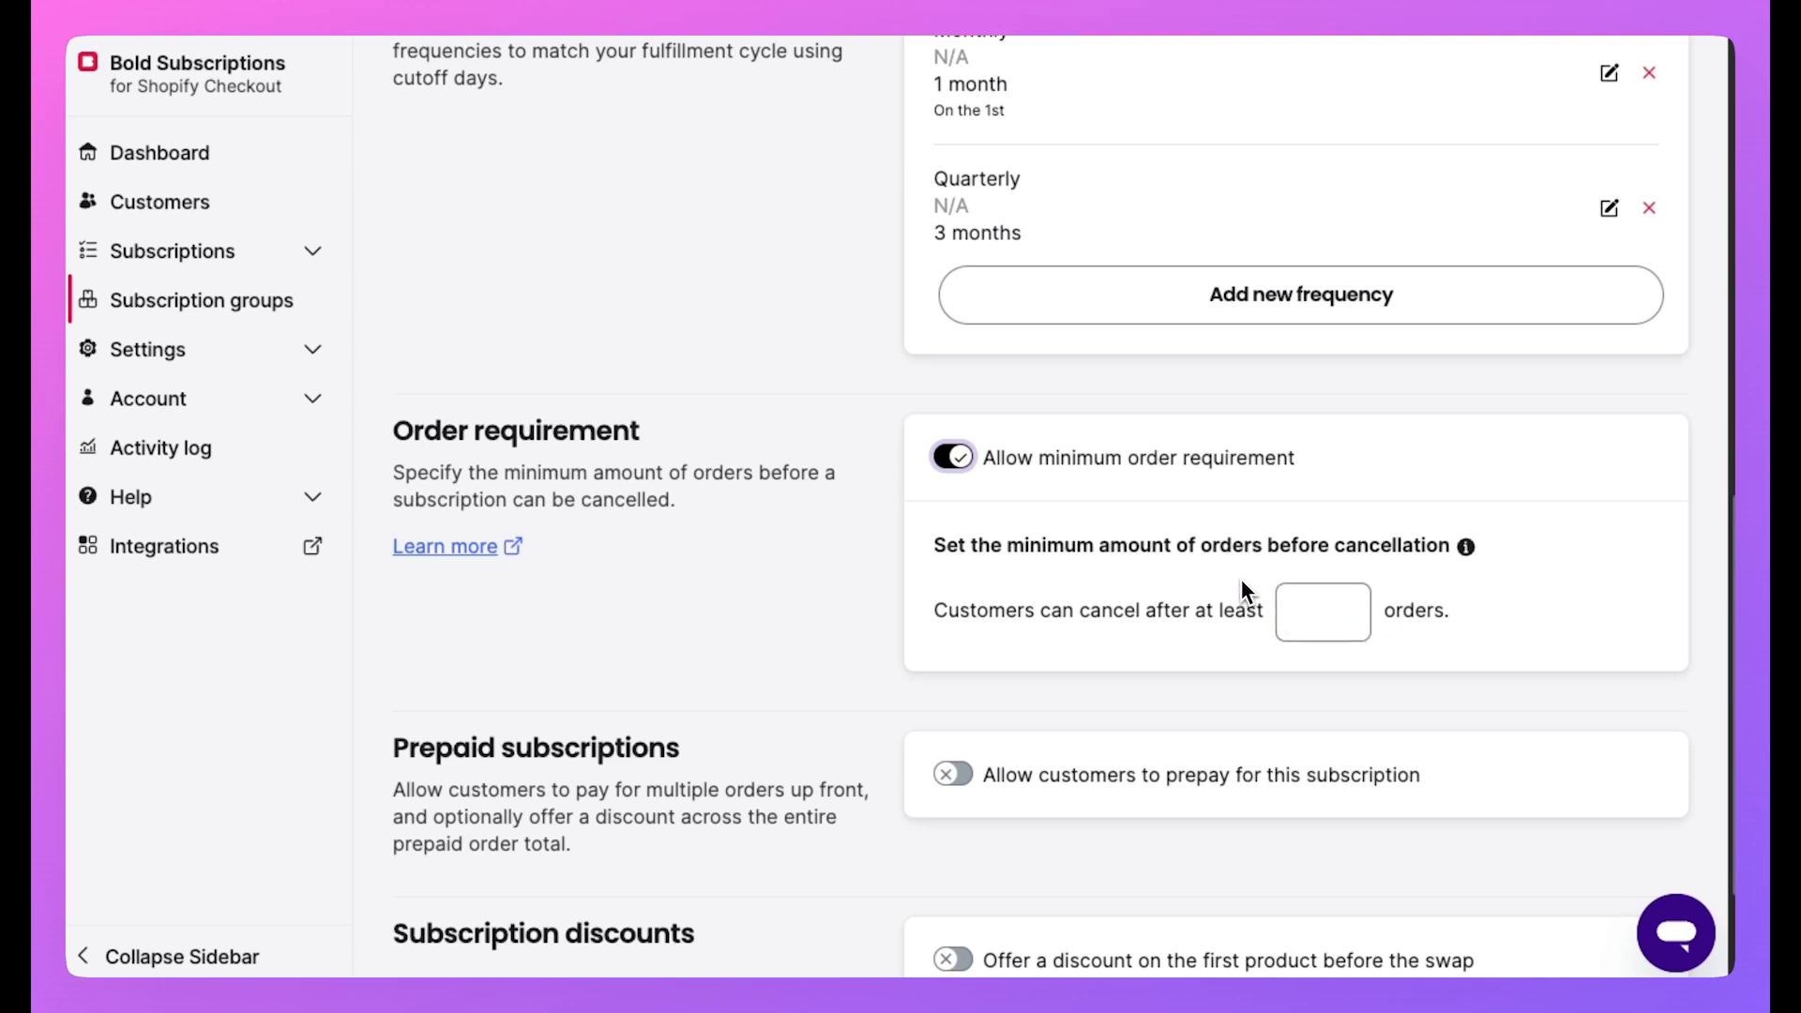
pyautogui.click(1074, 464)
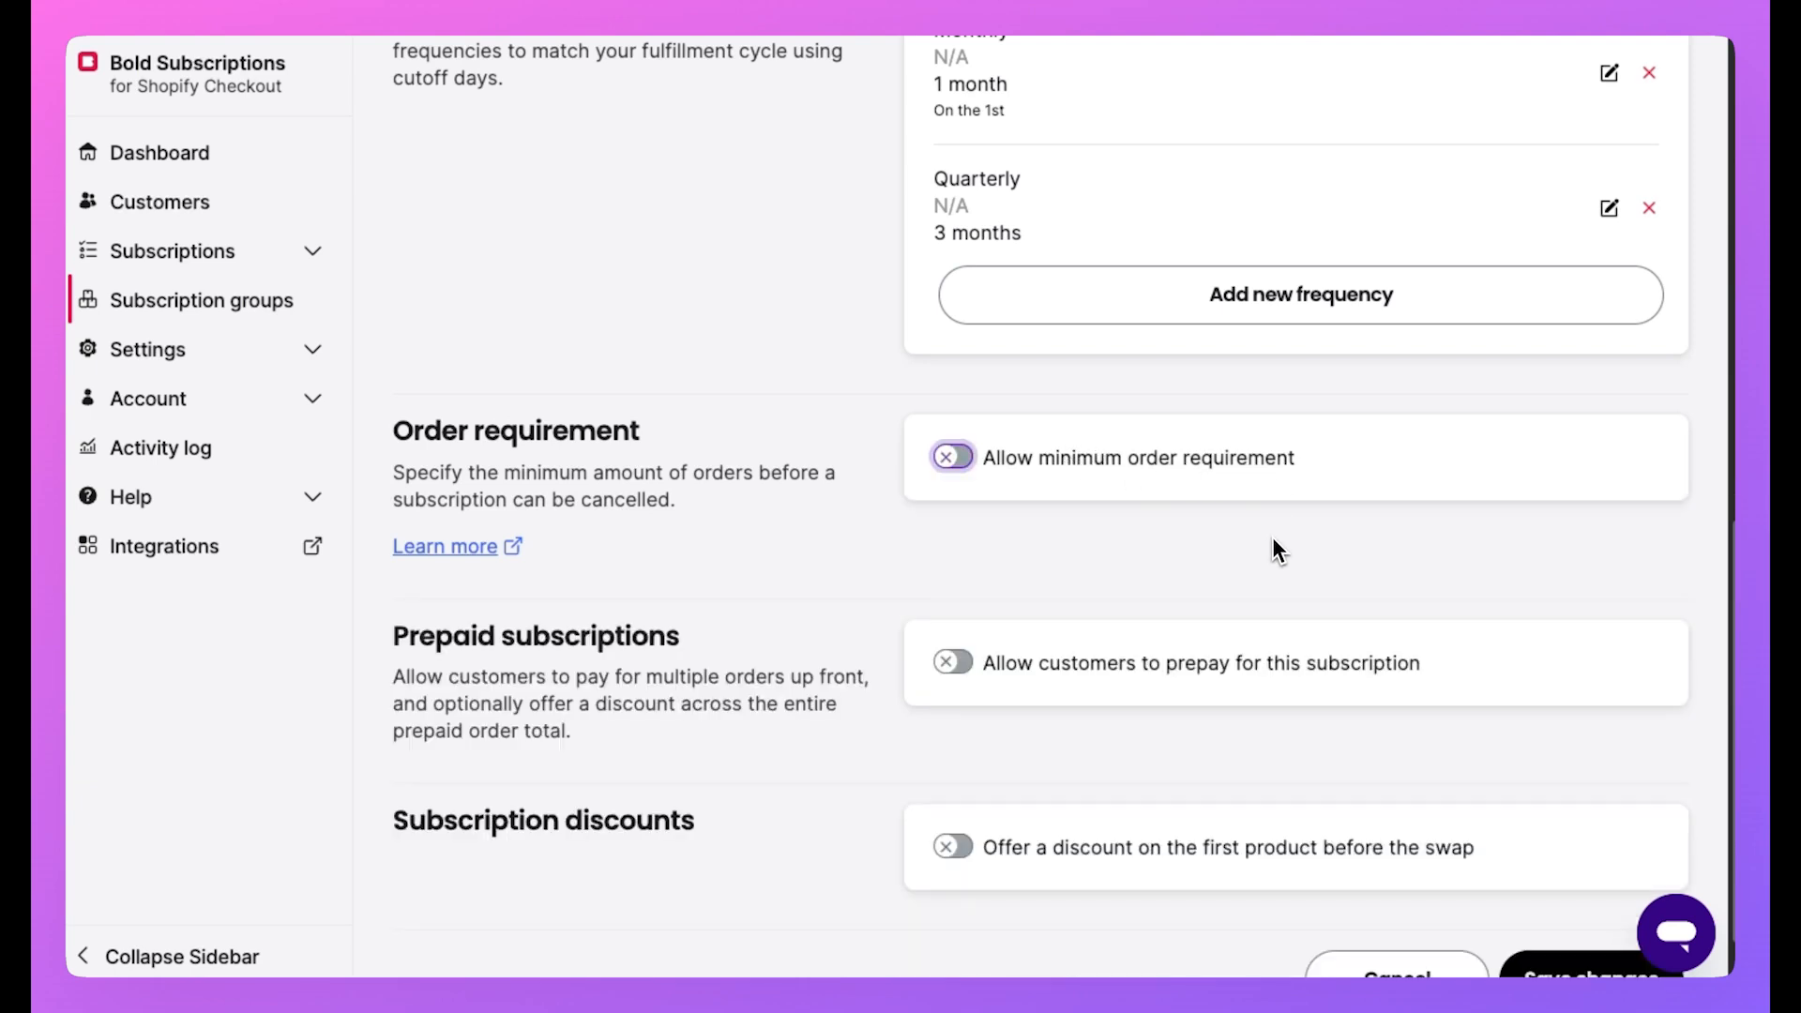
pyautogui.scroll(-1, 1273, 537)
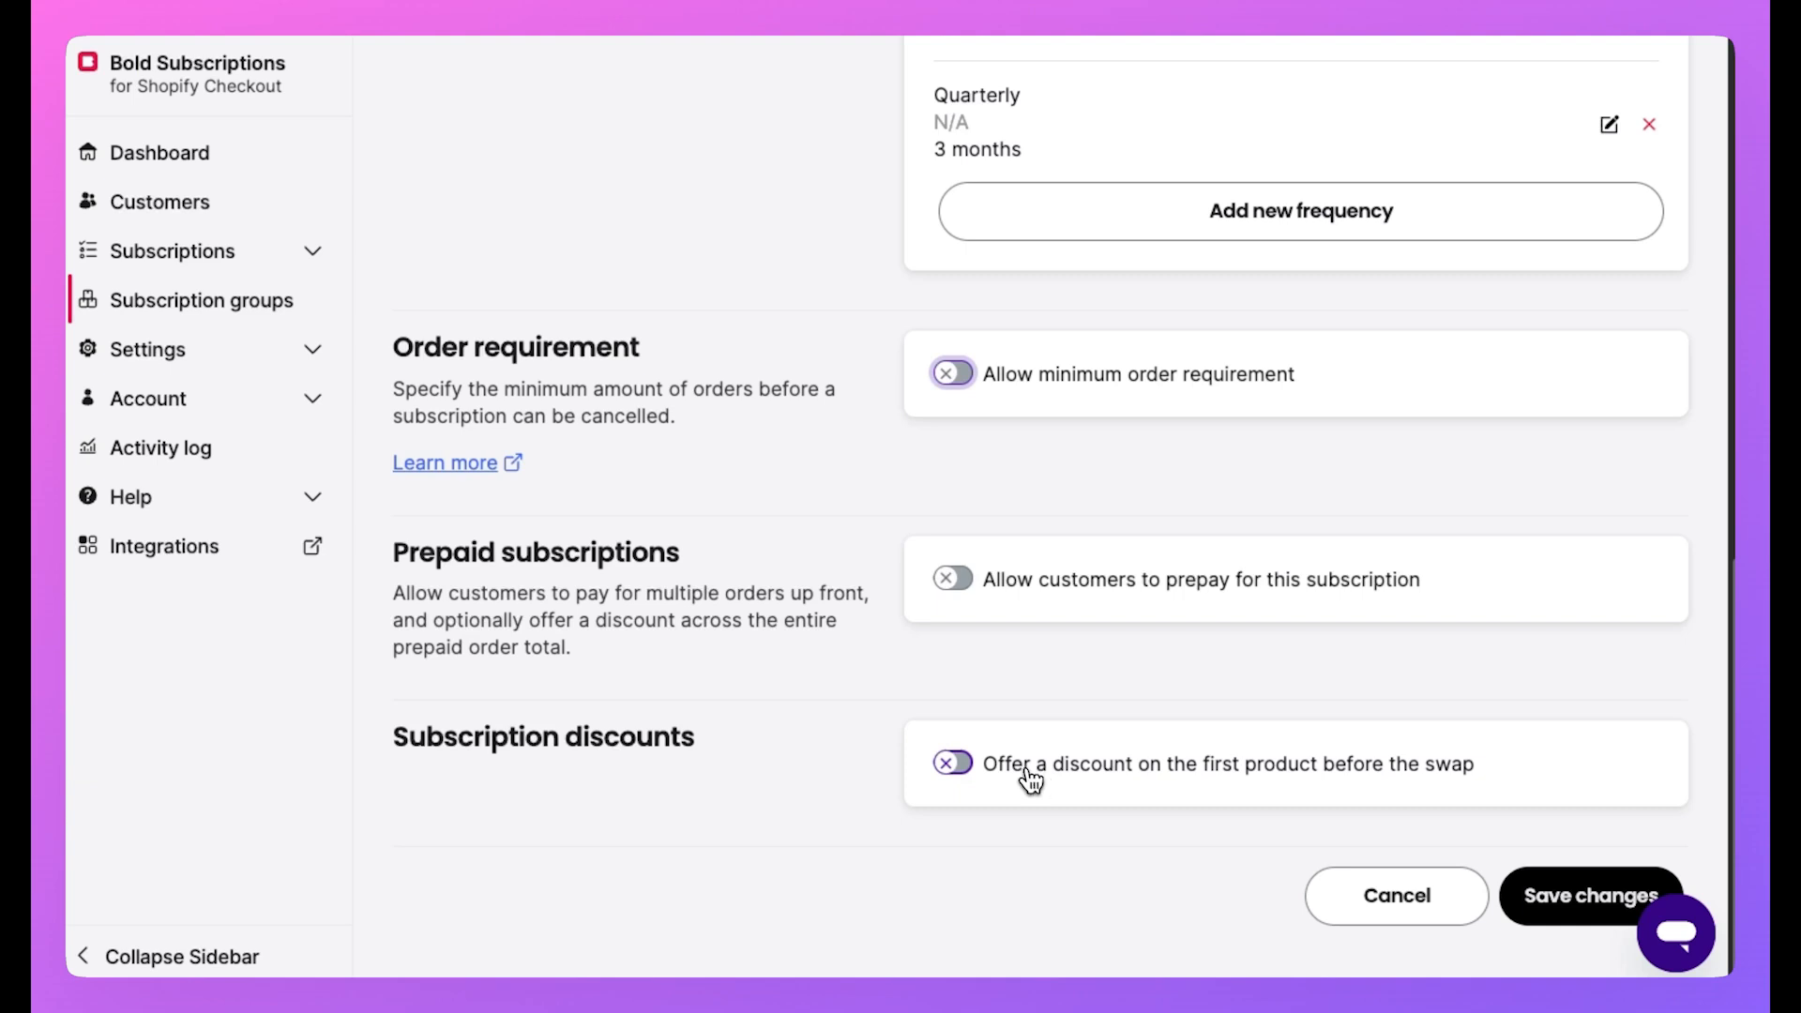
# Give the first product before the swap a 100 percent discount.
pyautogui.click(1374, 768)
pyautogui.scroll(-3, 1219, 713)
pyautogui.click(1023, 652)
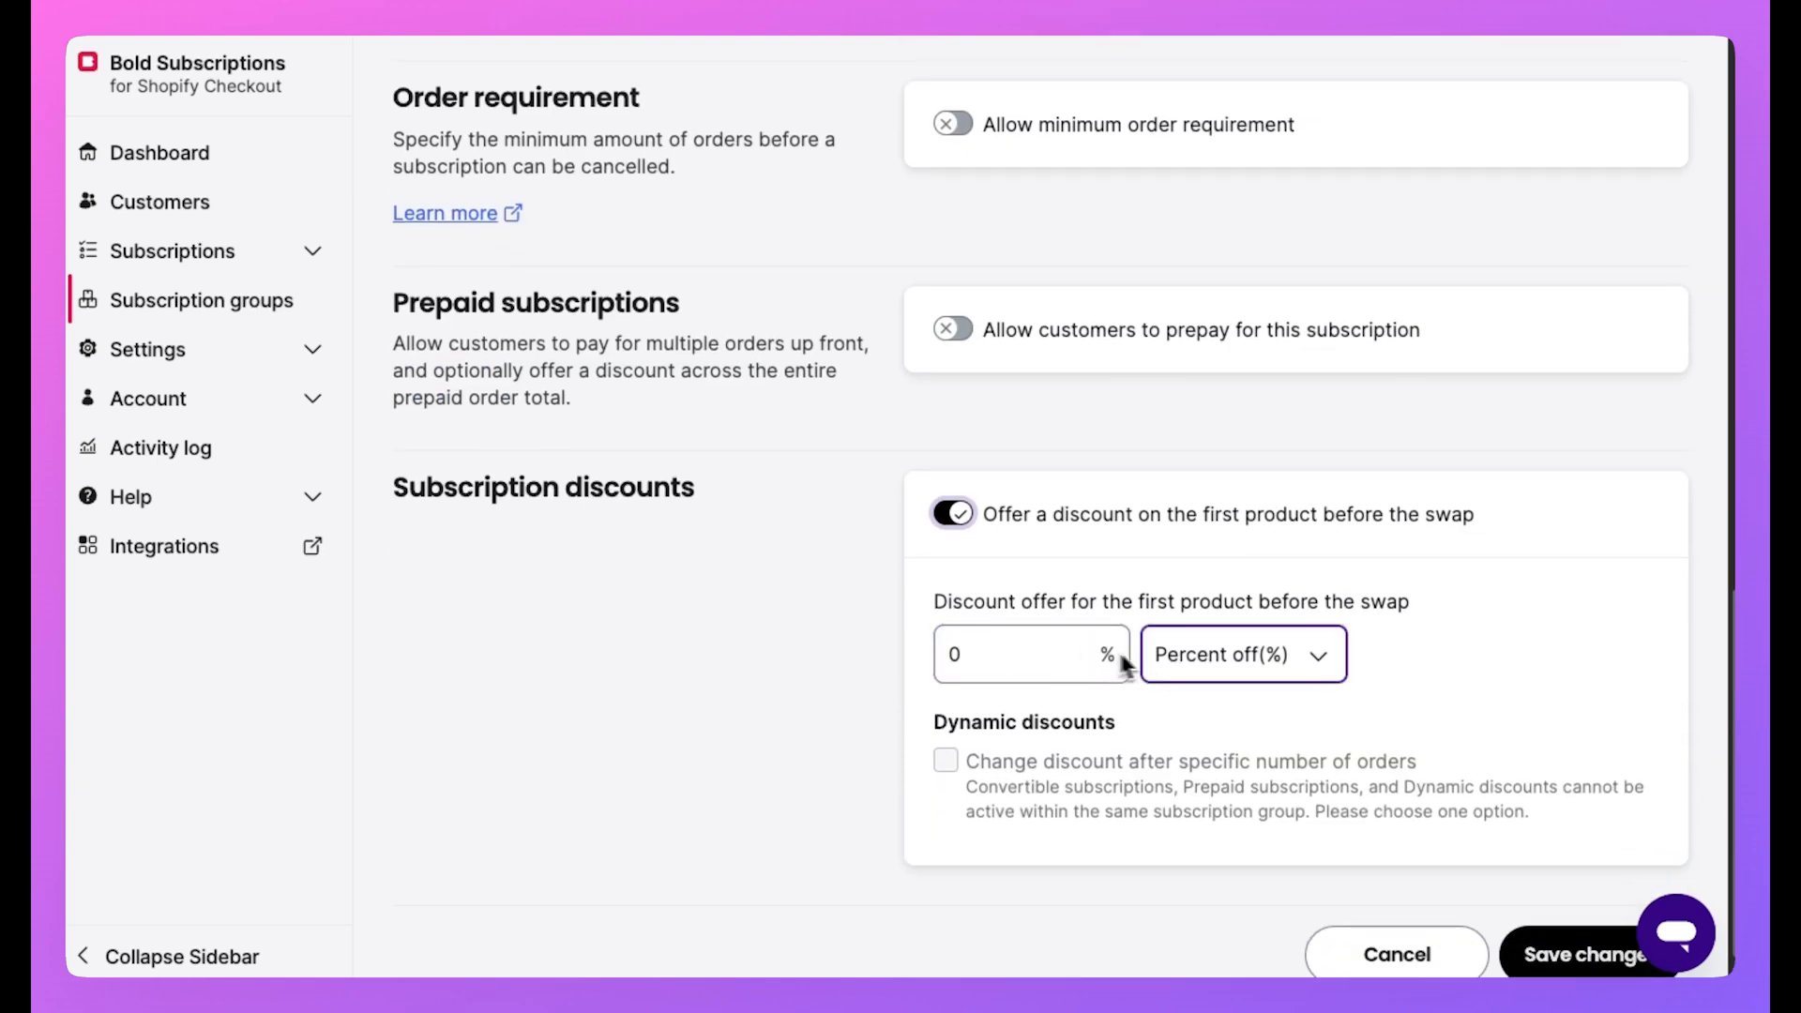
pyautogui.doubleClick(985, 656)
pyautogui.write('100')
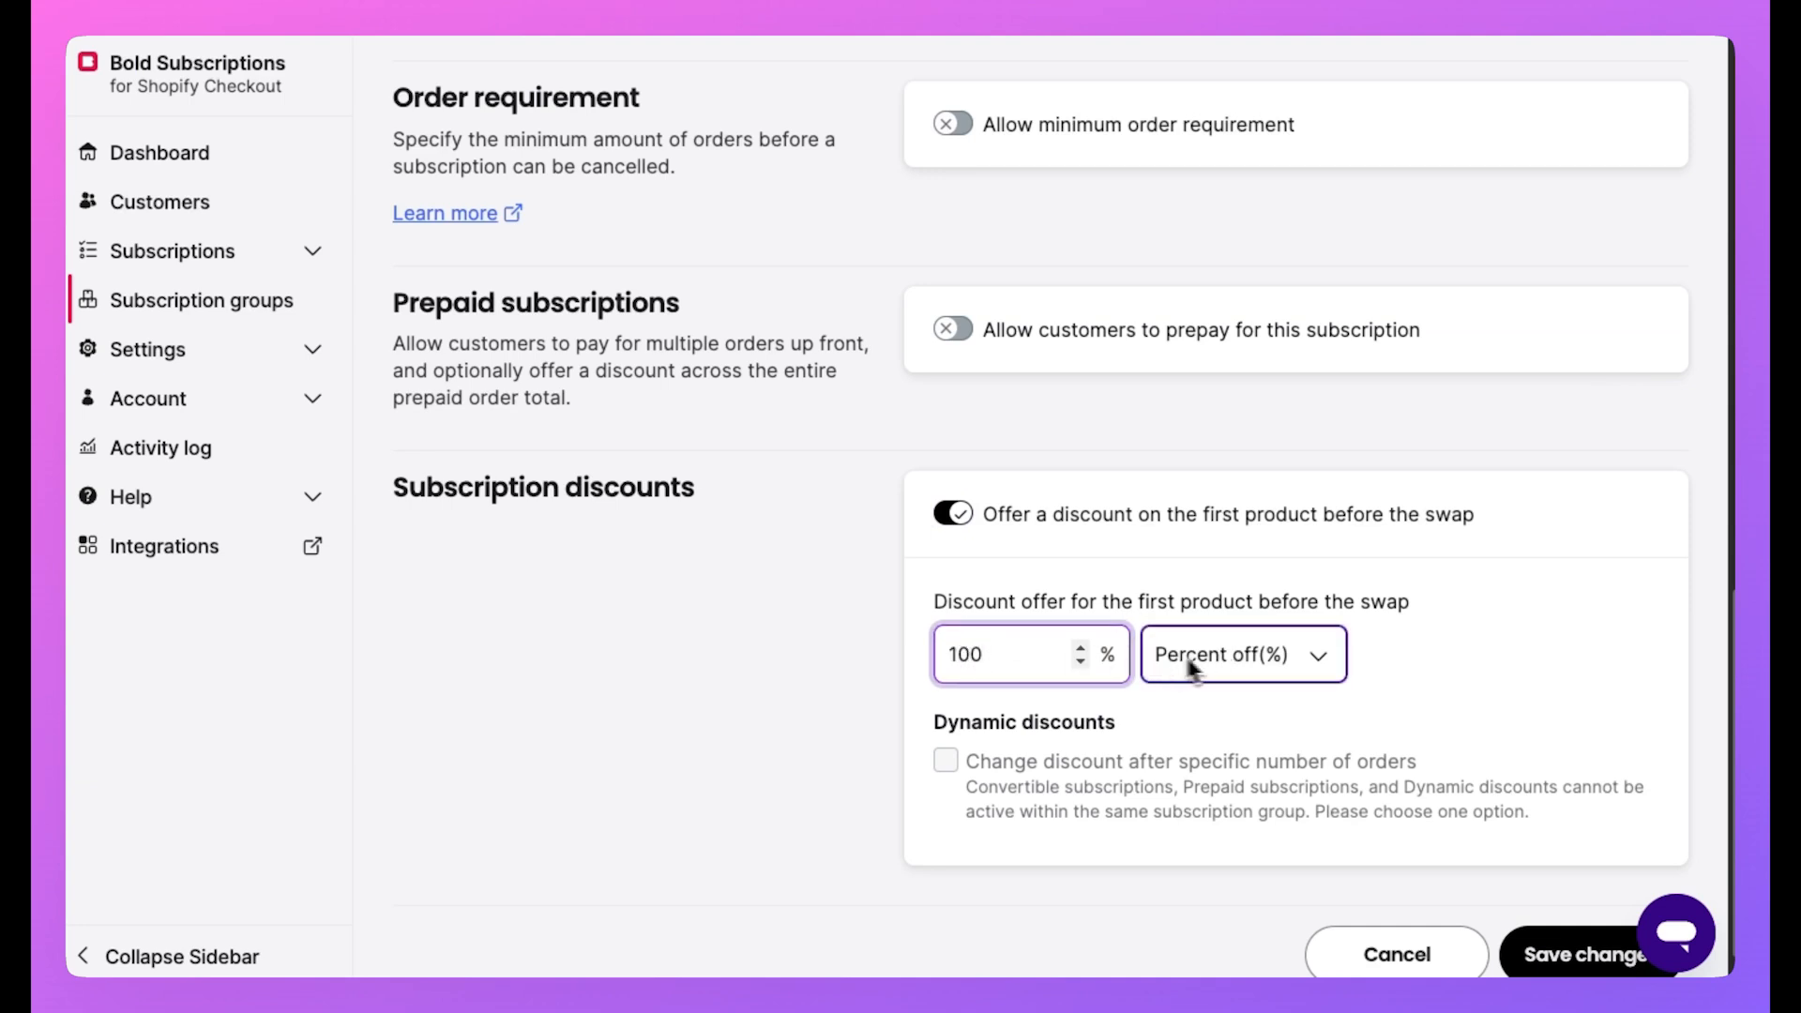
pyautogui.click(1520, 654)
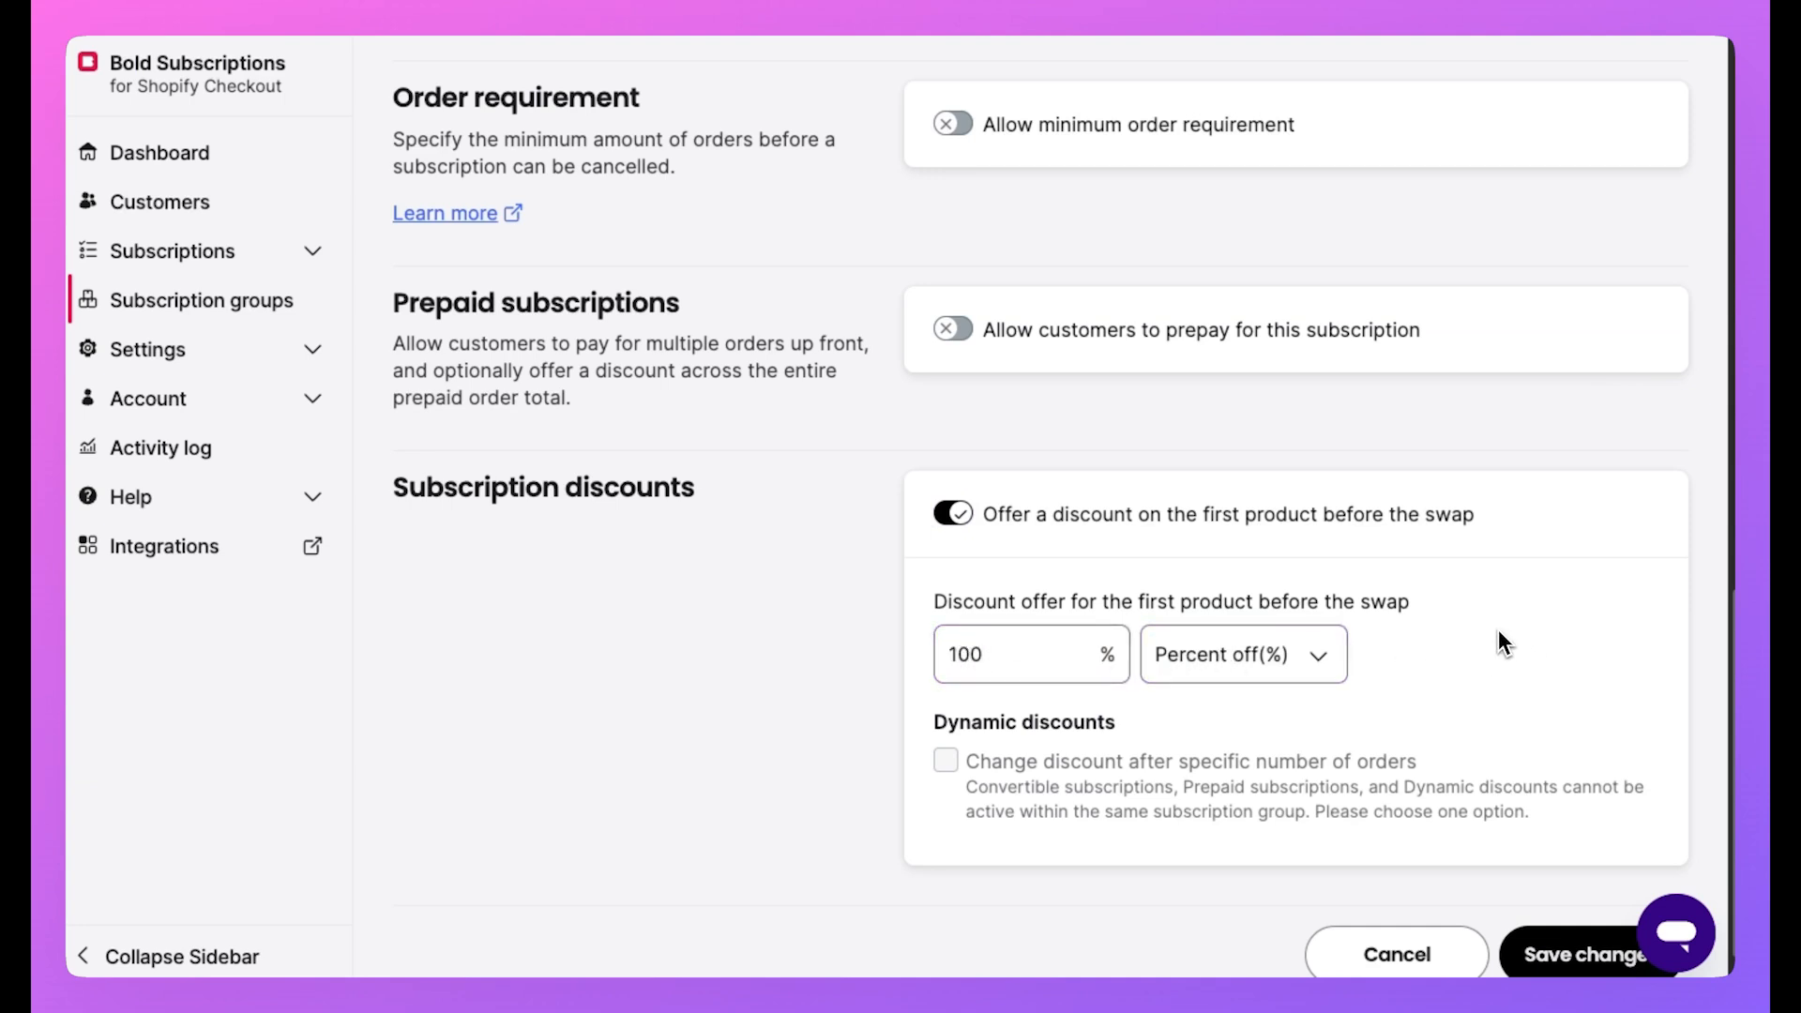
pyautogui.scroll(-2, 1484, 628)
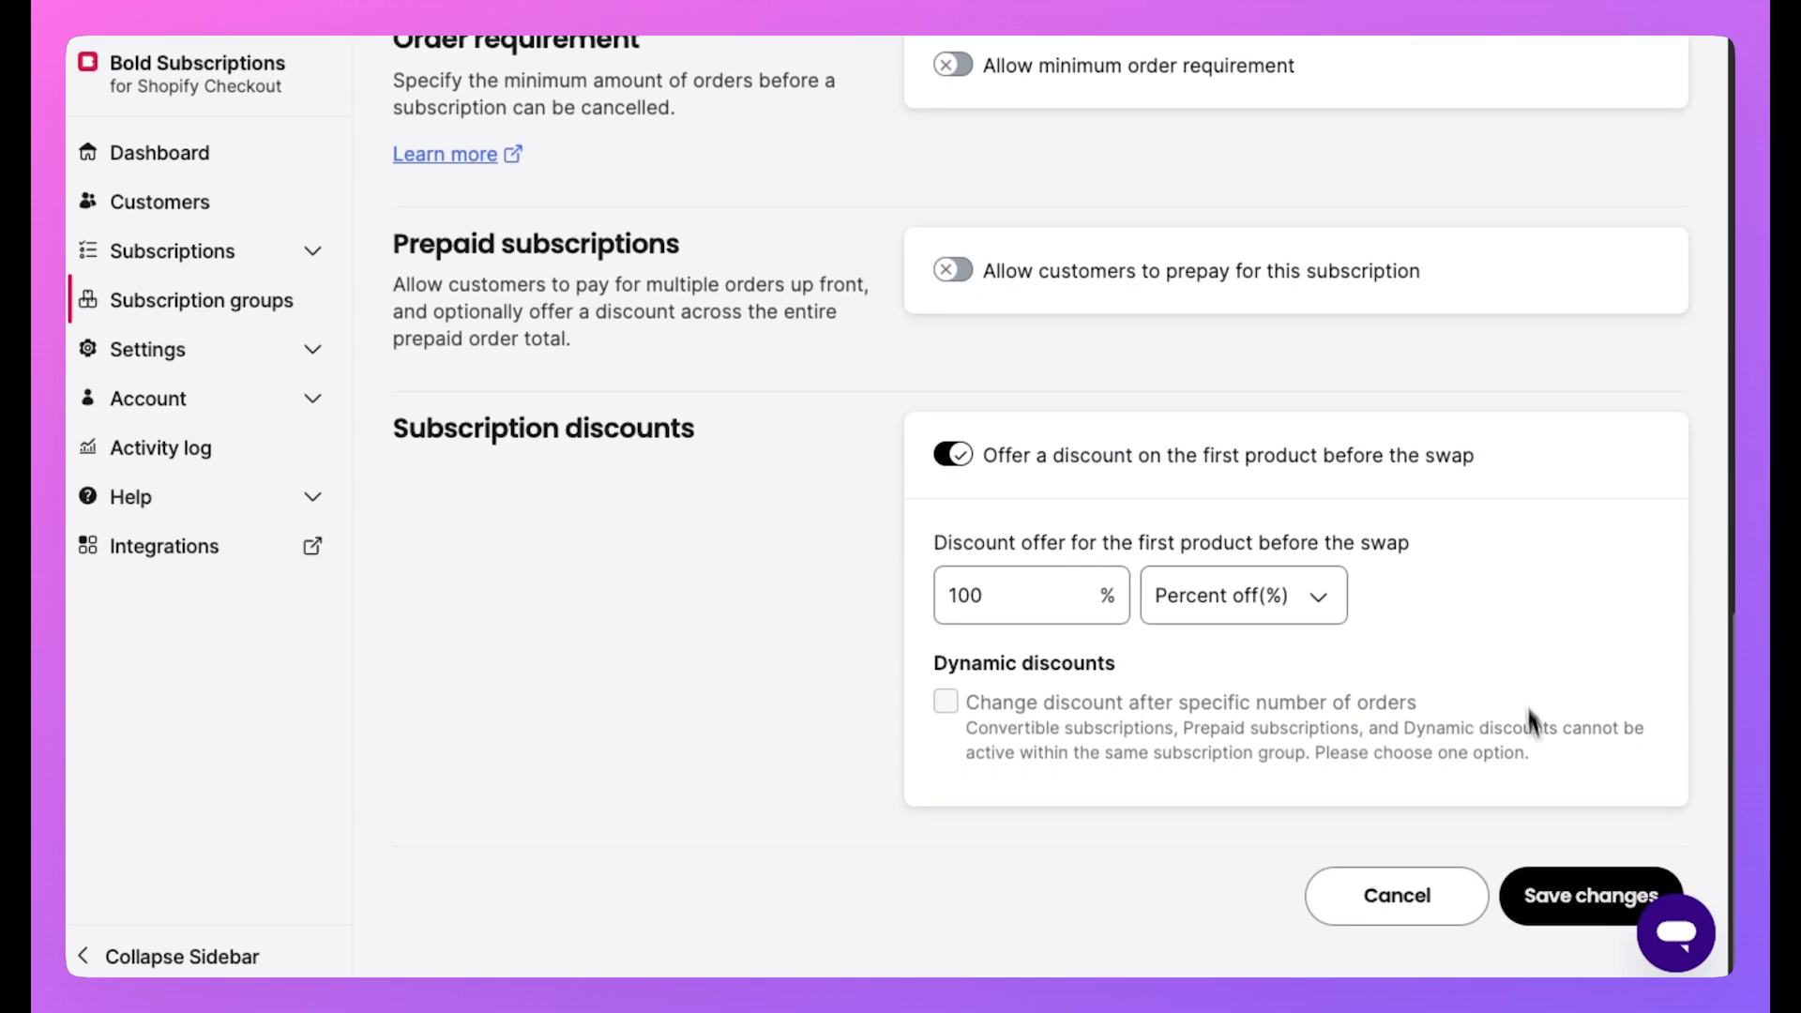
# Save the subscription group settings and open the Sample Catalyst Coffee product.
pyautogui.click(1533, 889)
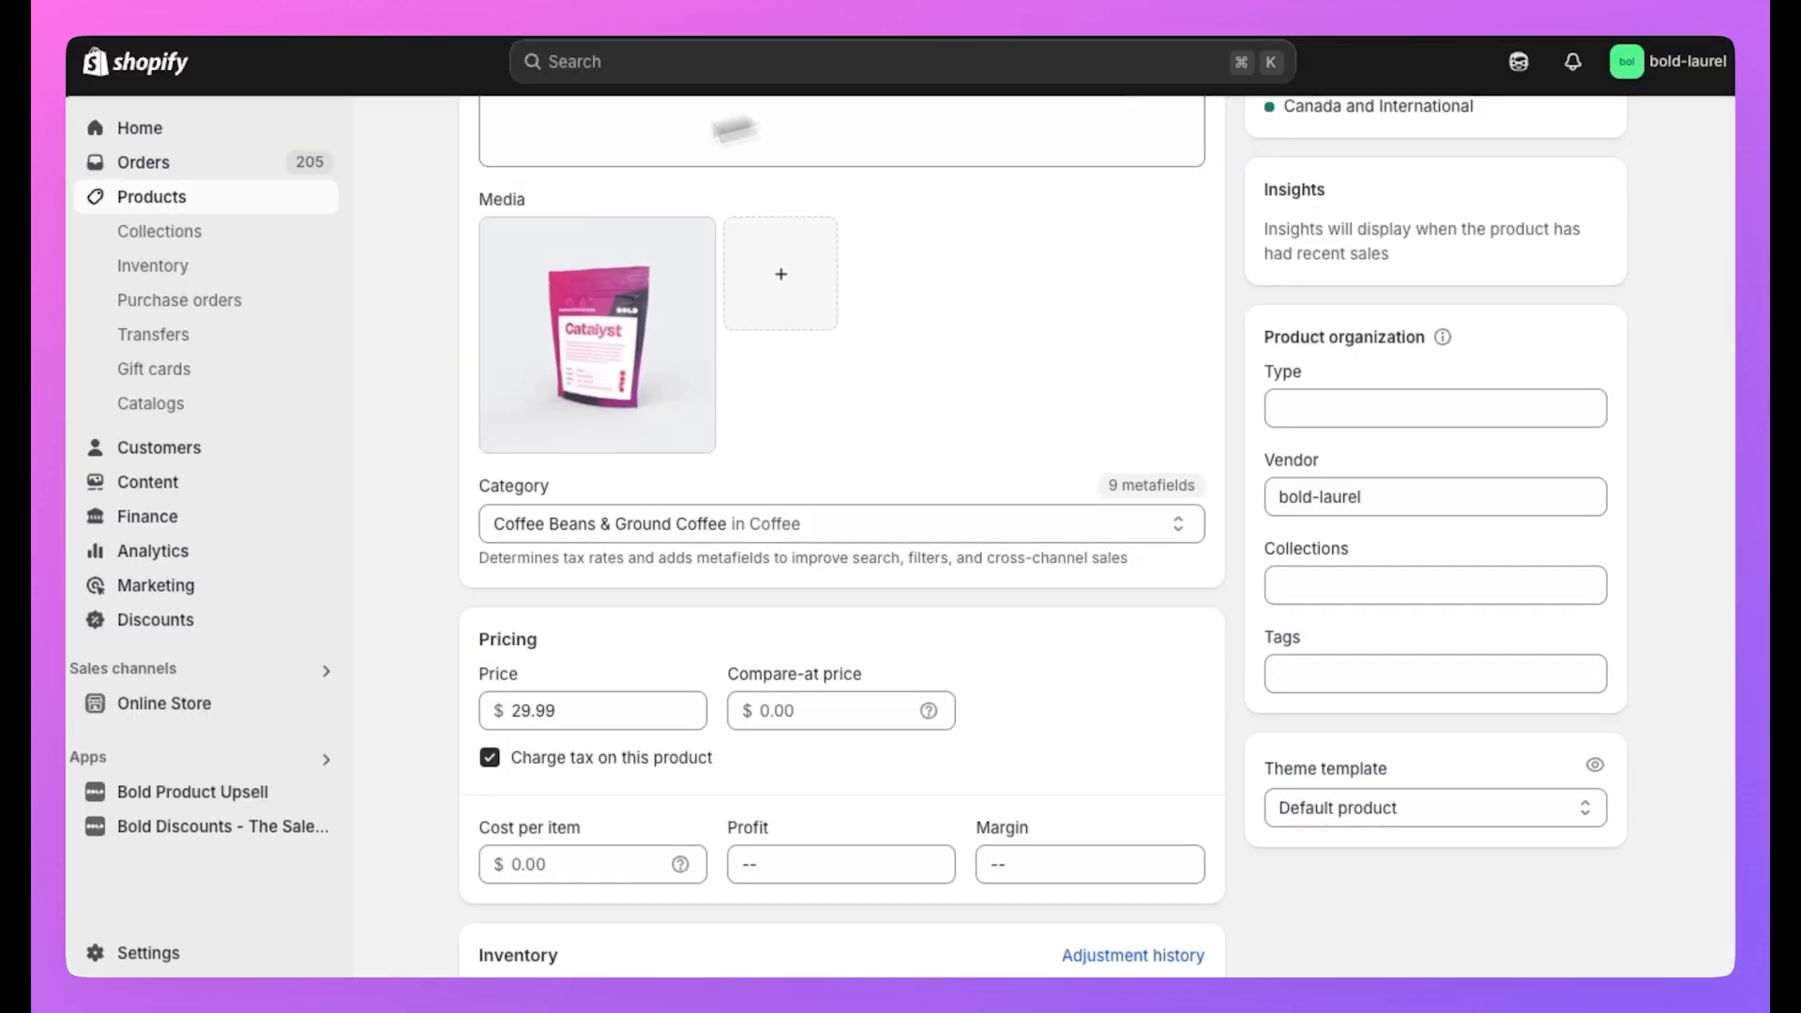
pyautogui.click(240, 204)
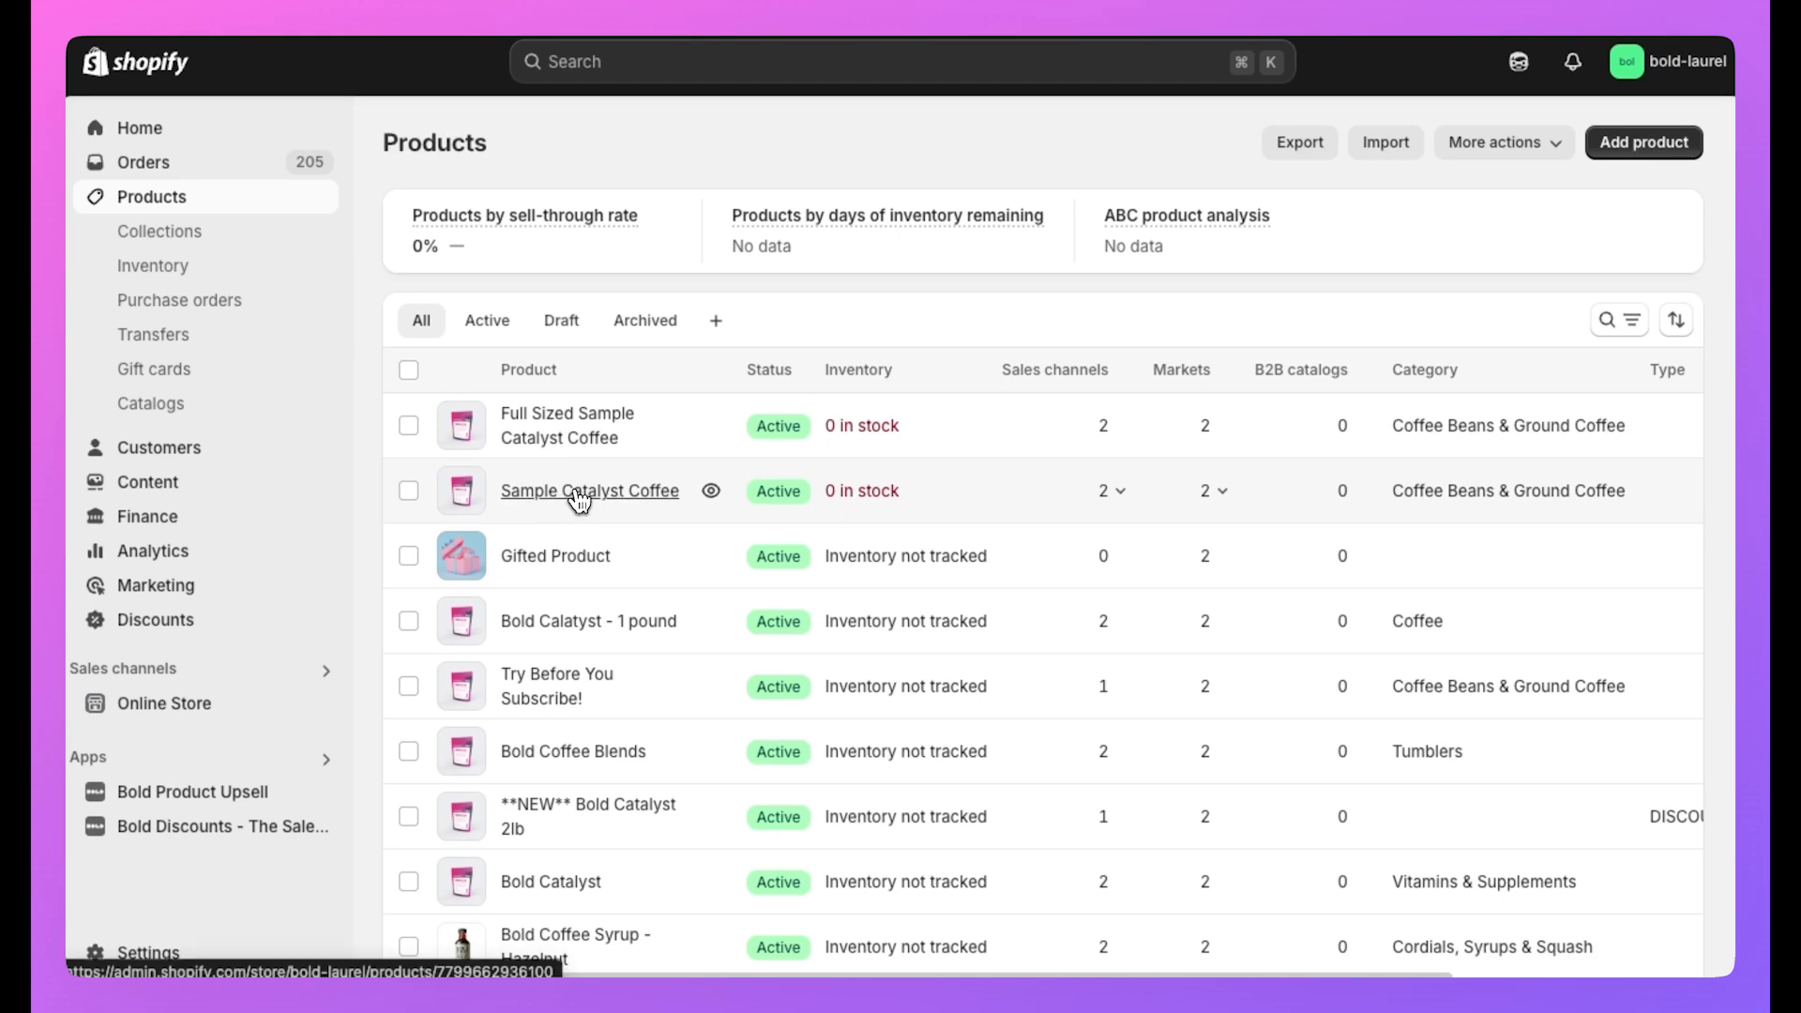
pyautogui.click(581, 497)
# Turn off Track quantity for Sample Catalyst Coffee and review its purchase options.
pyautogui.scroll(-10, 611, 563)
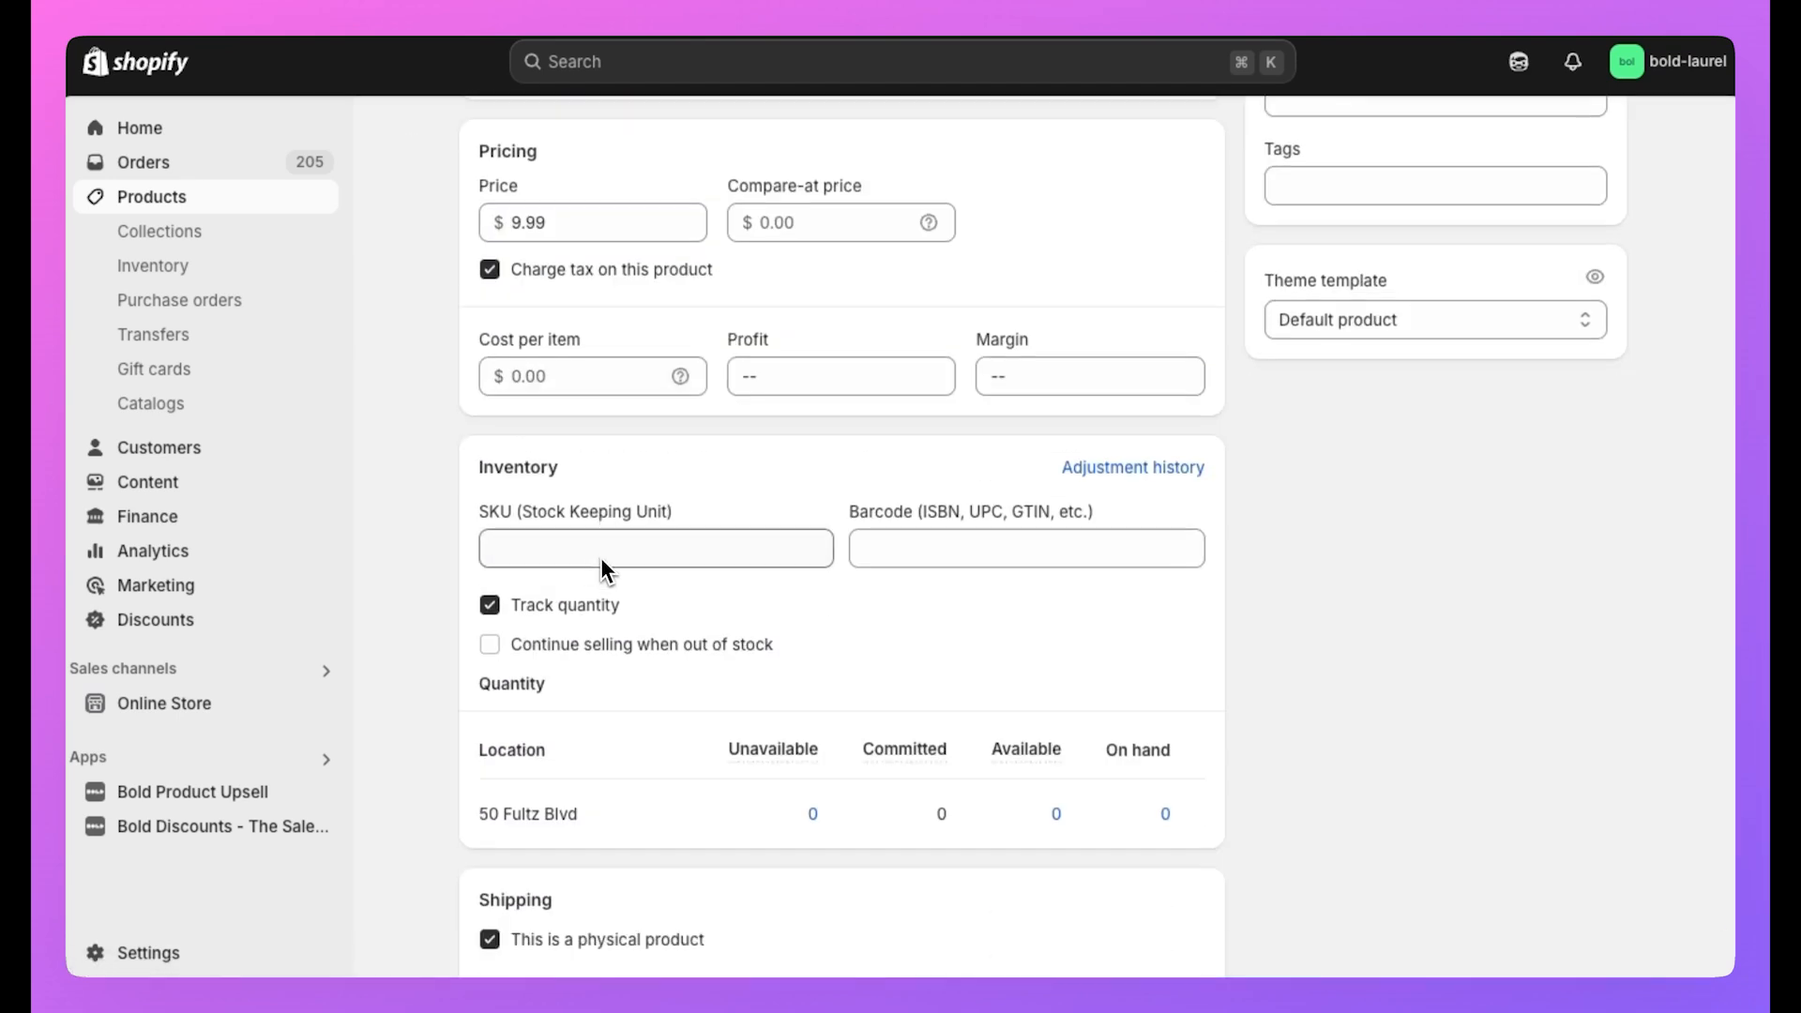
pyautogui.click(489, 576)
pyautogui.scroll(-10, 700, 583)
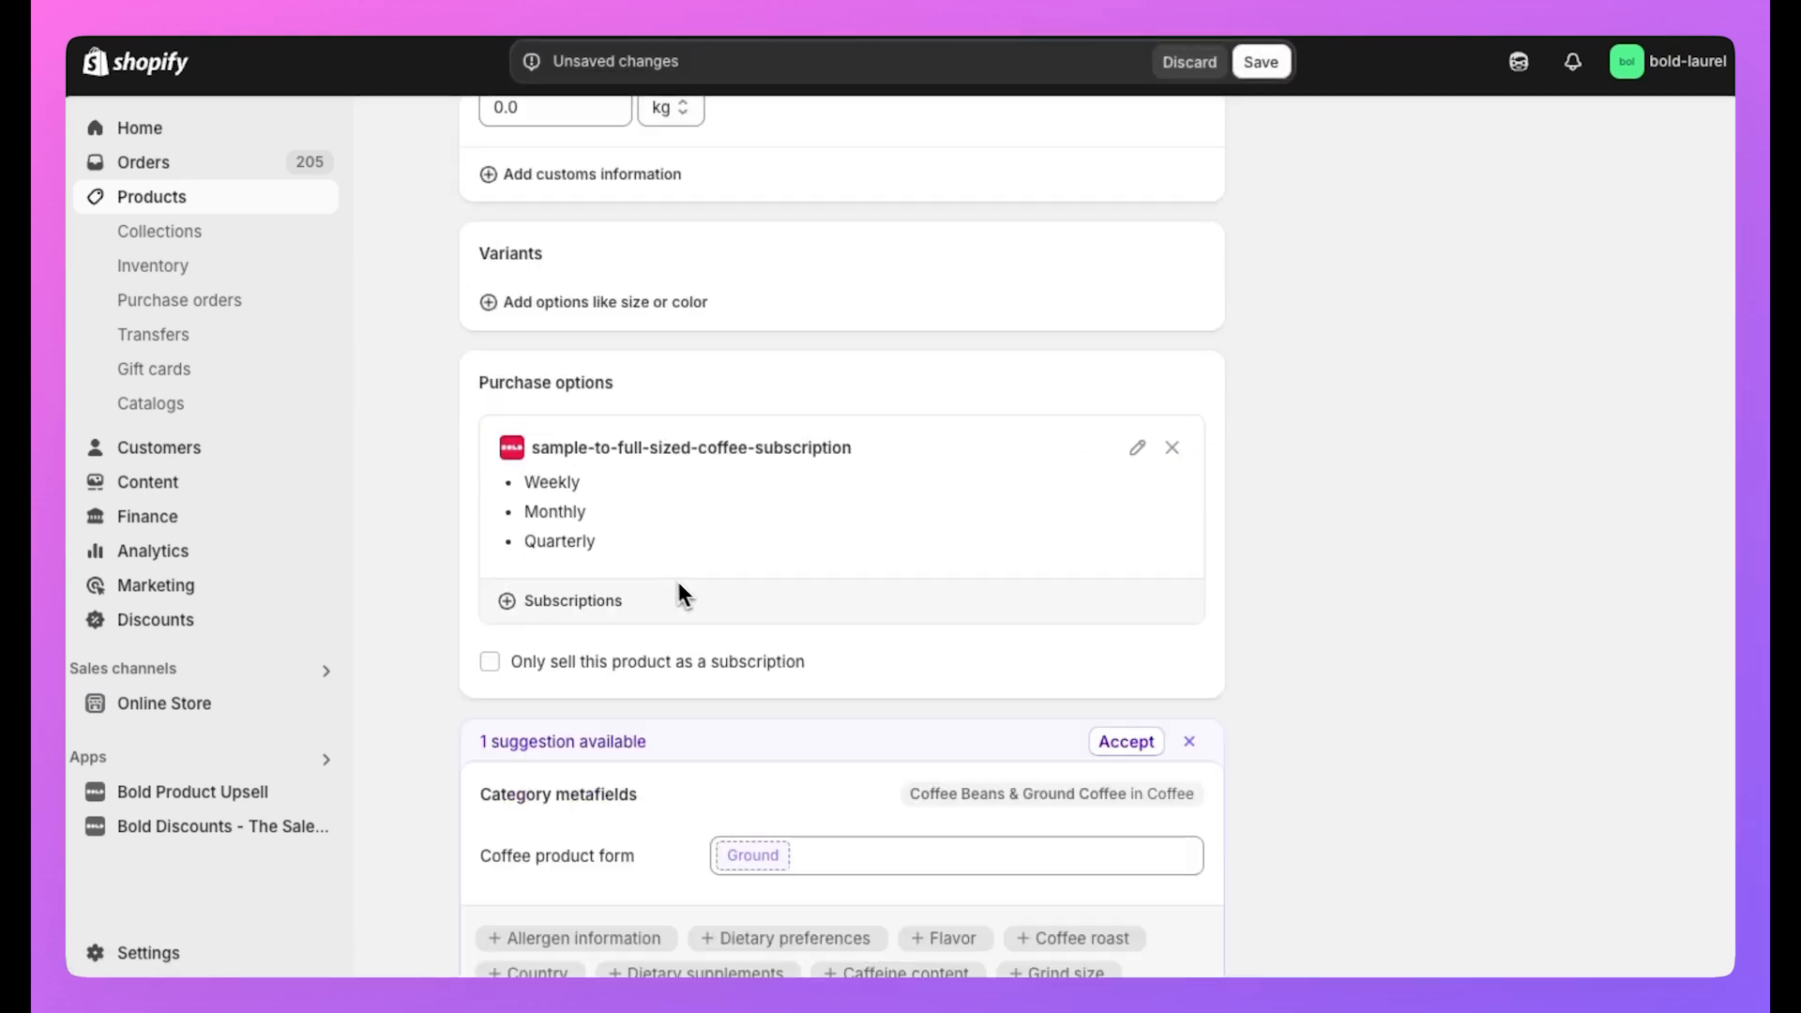
pyautogui.scroll(15, 601, 470)
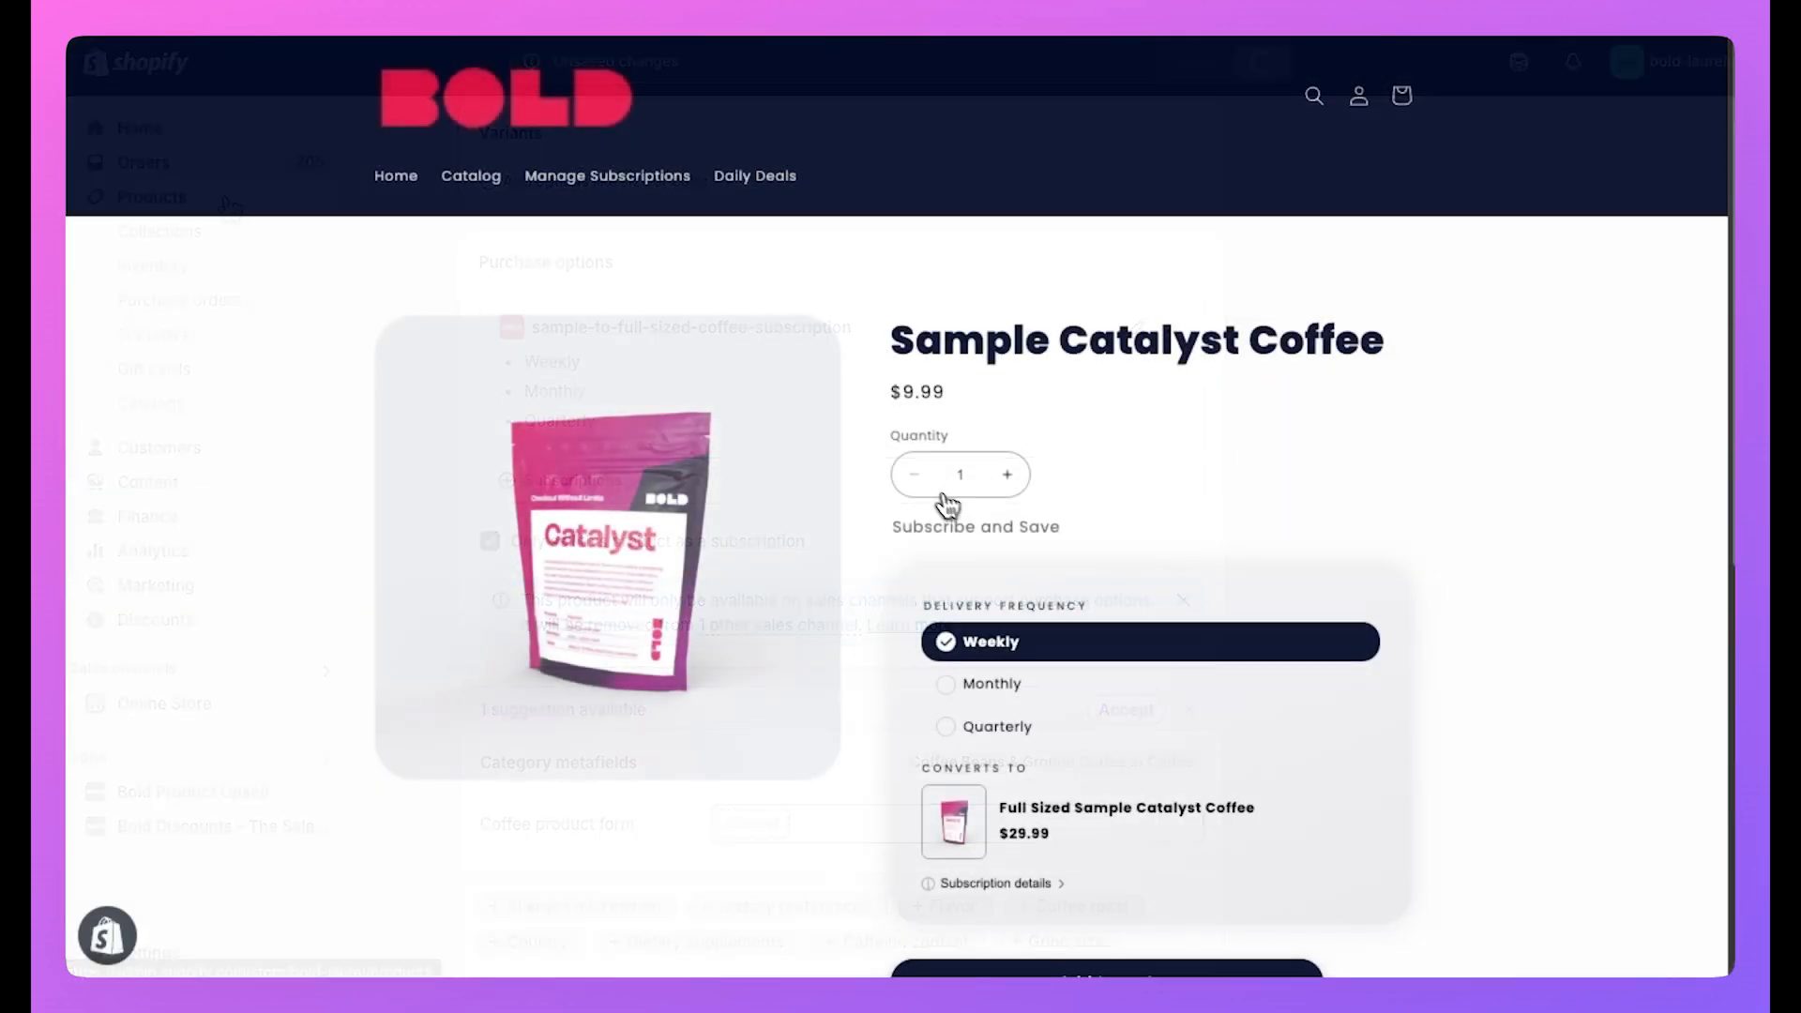
# Add Sample Catalyst Coffee to the cart as a Weekly subscription at $0.00.
pyautogui.scroll(-1, 1032, 544)
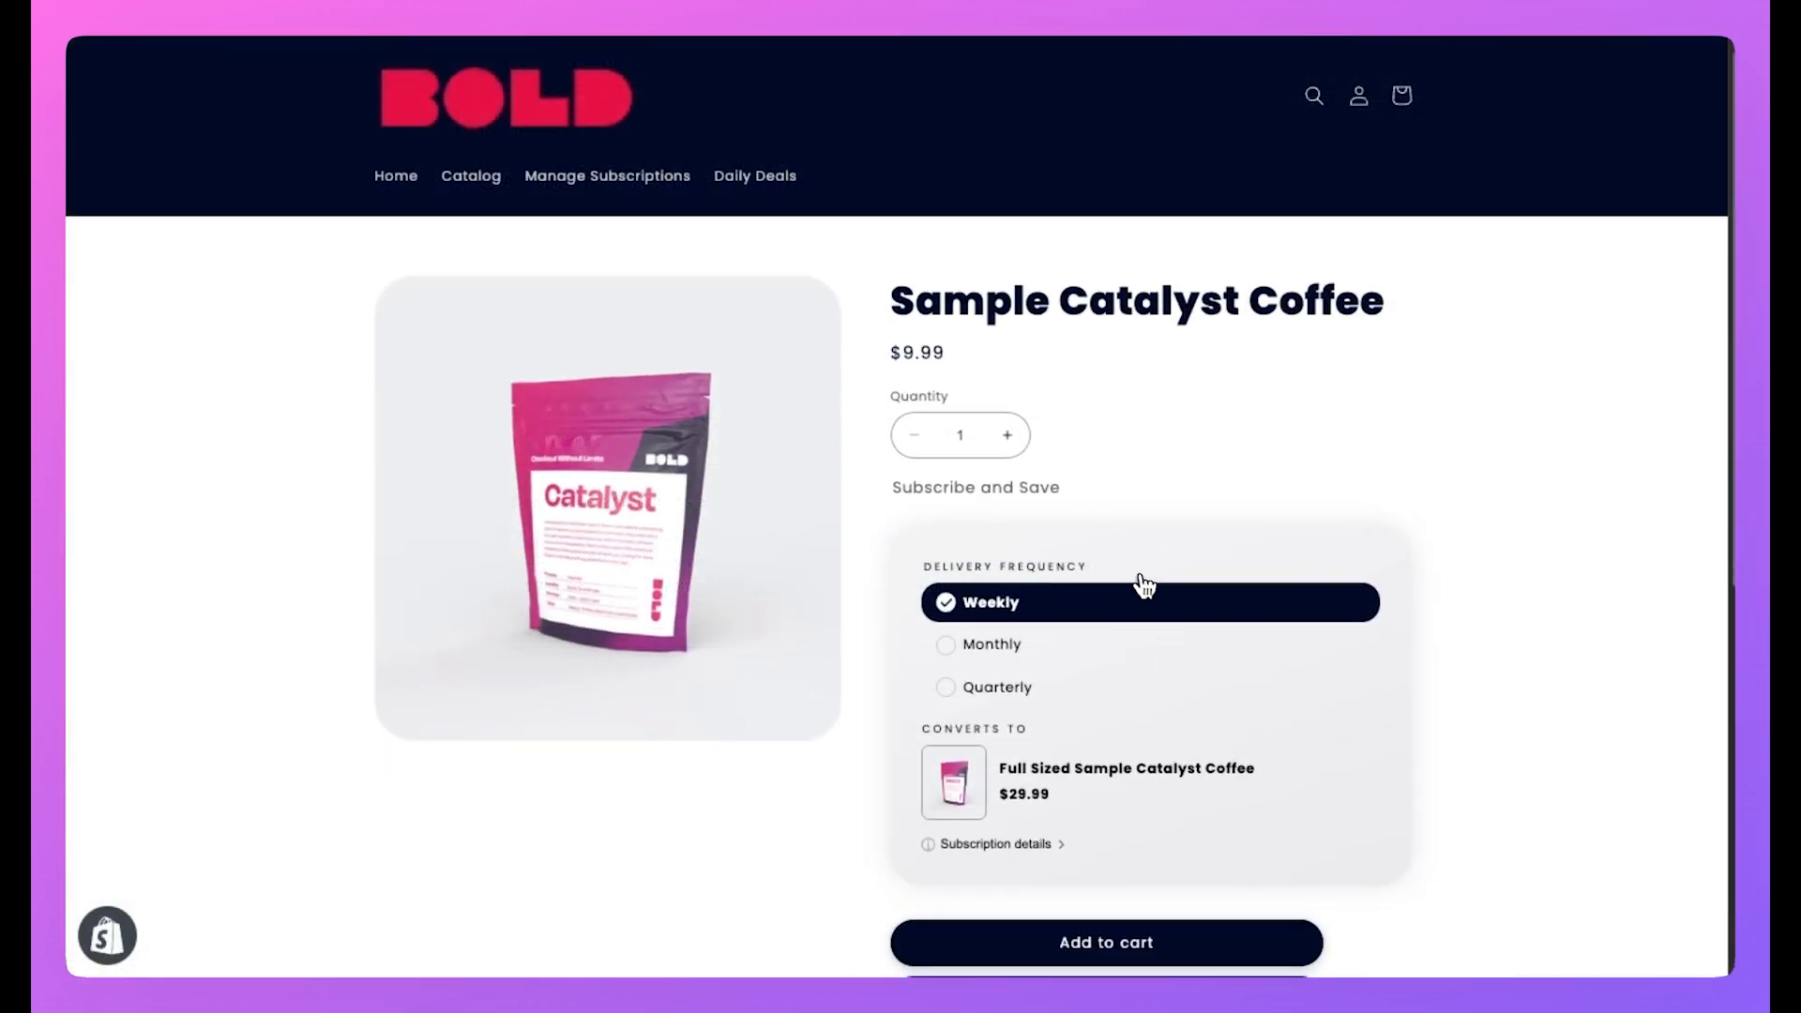
pyautogui.scroll(-1, 1131, 586)
pyautogui.scroll(-4, 1123, 587)
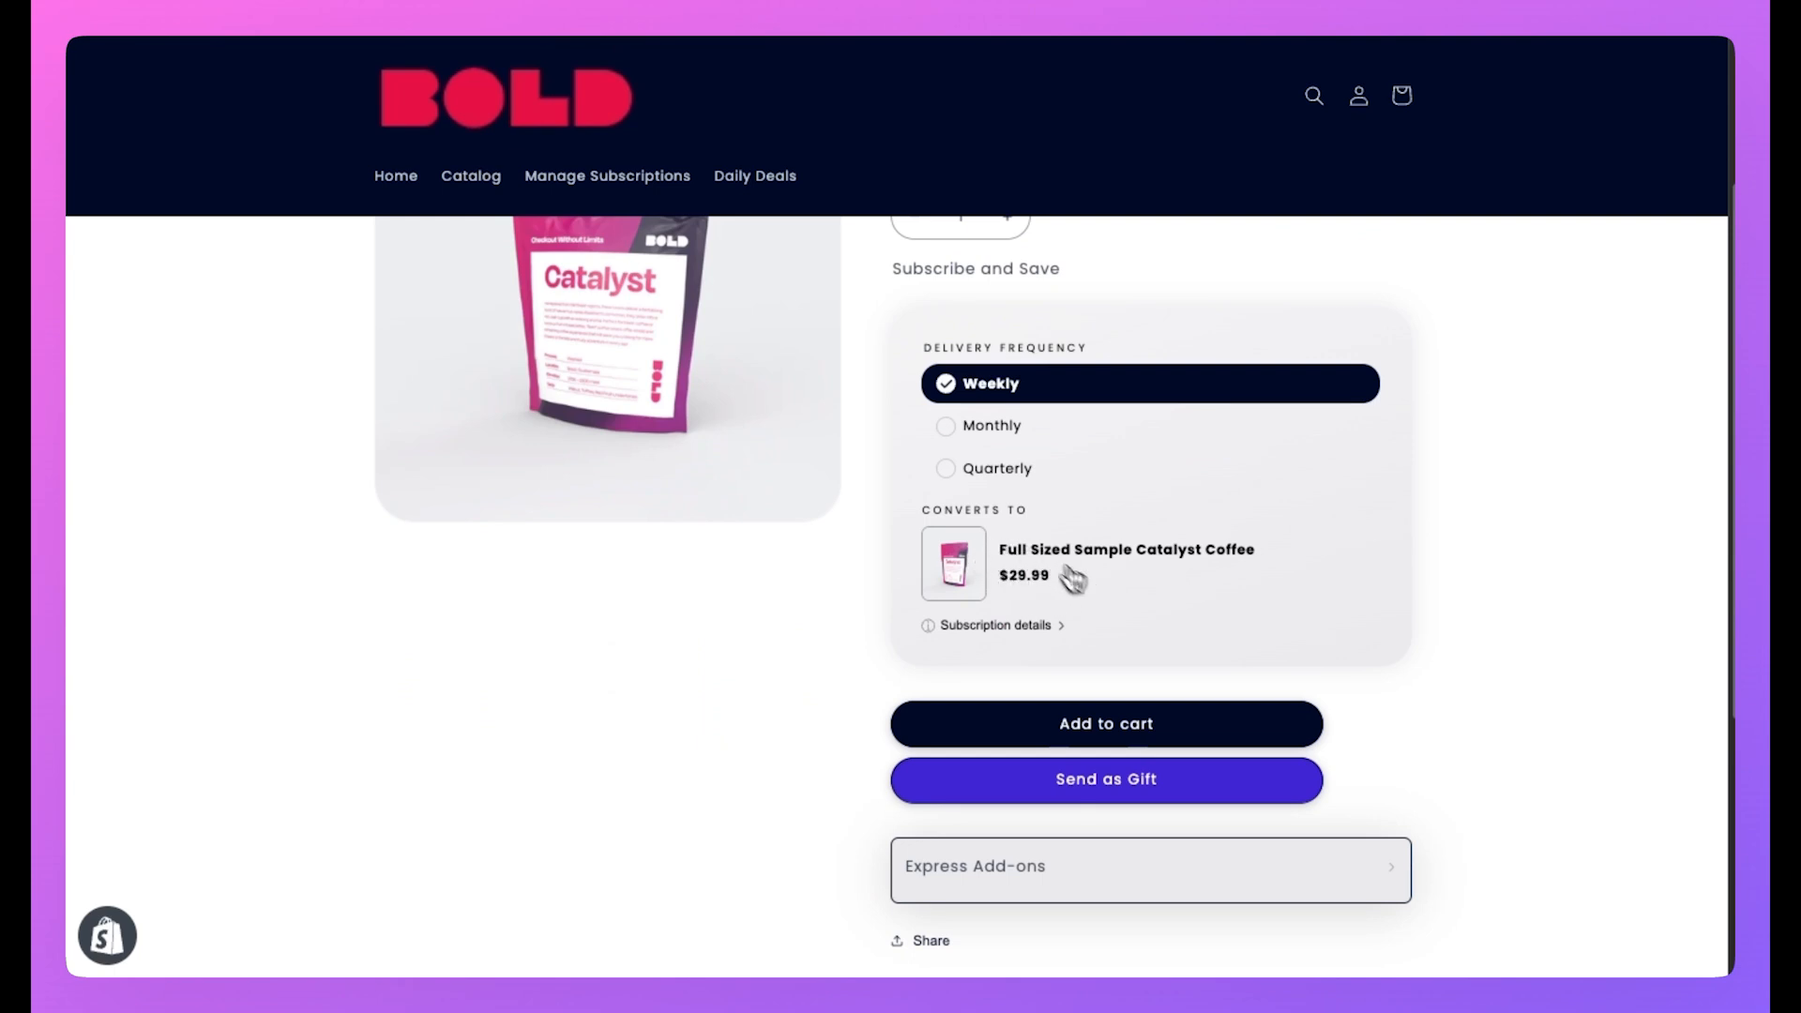
pyautogui.click(1108, 731)
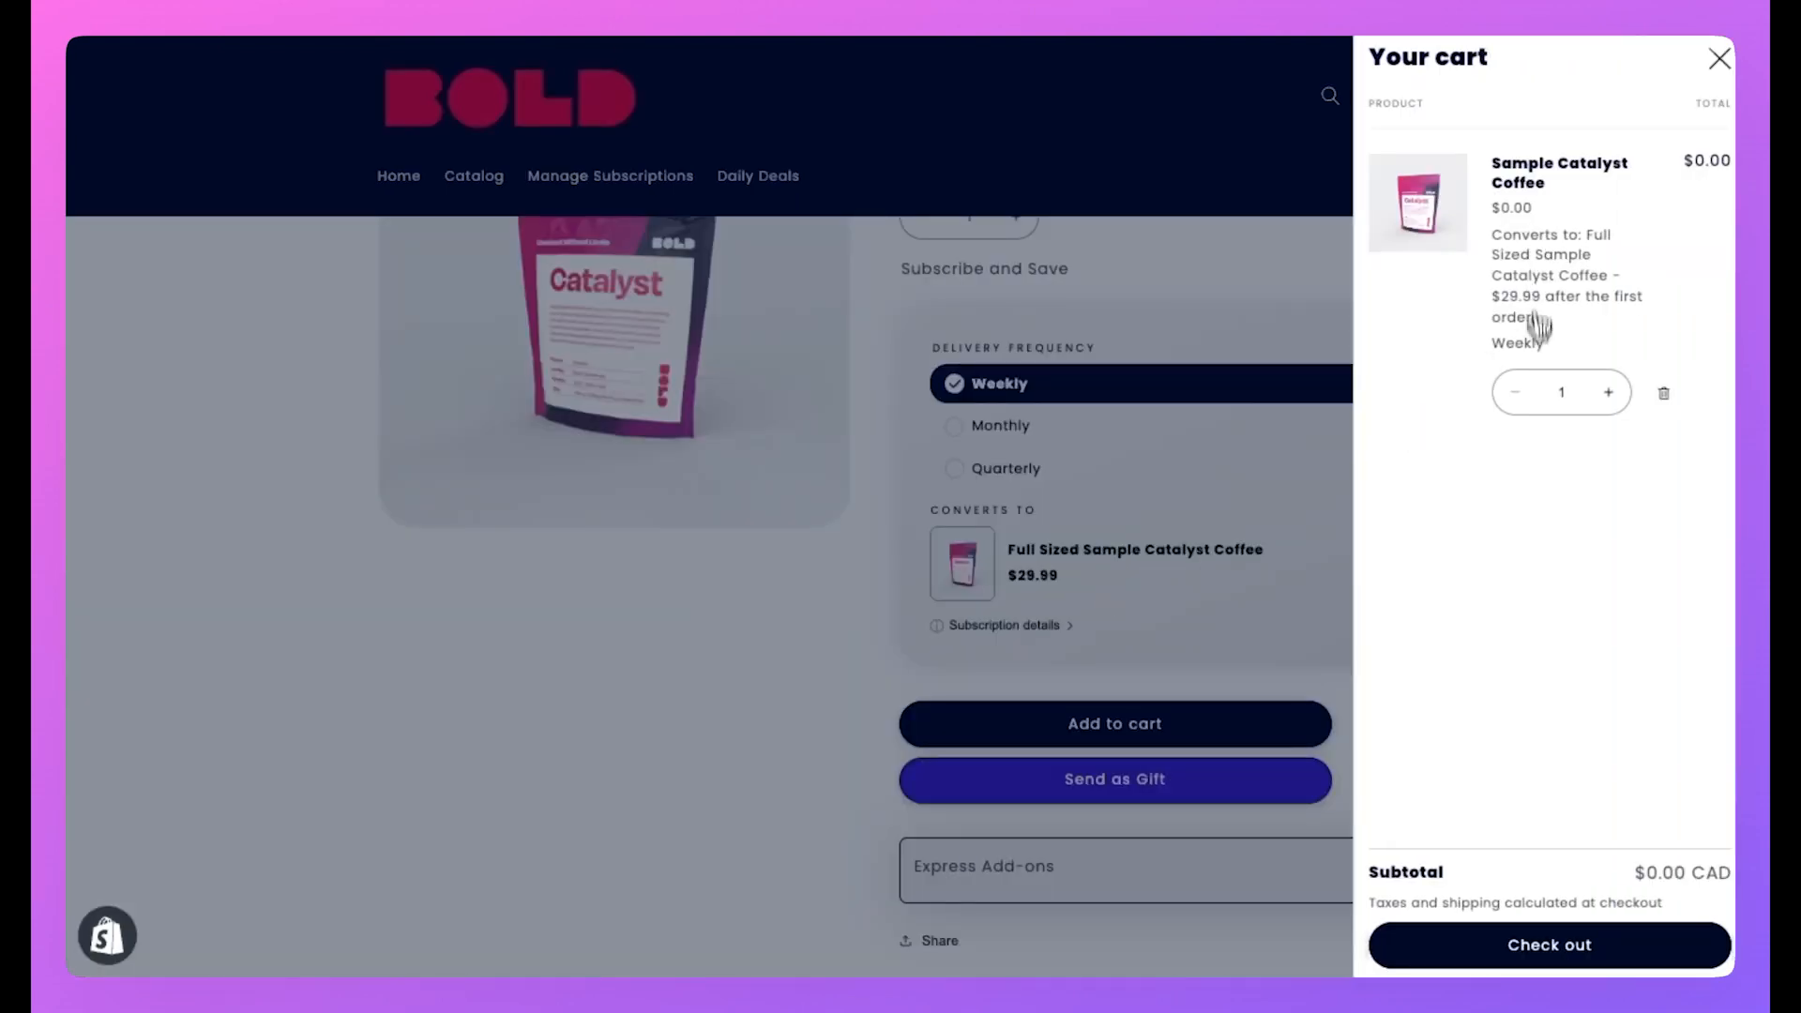
# Proceed to checkout and enter the customer's e-mail address and first and last name.
pyautogui.click(1553, 973)
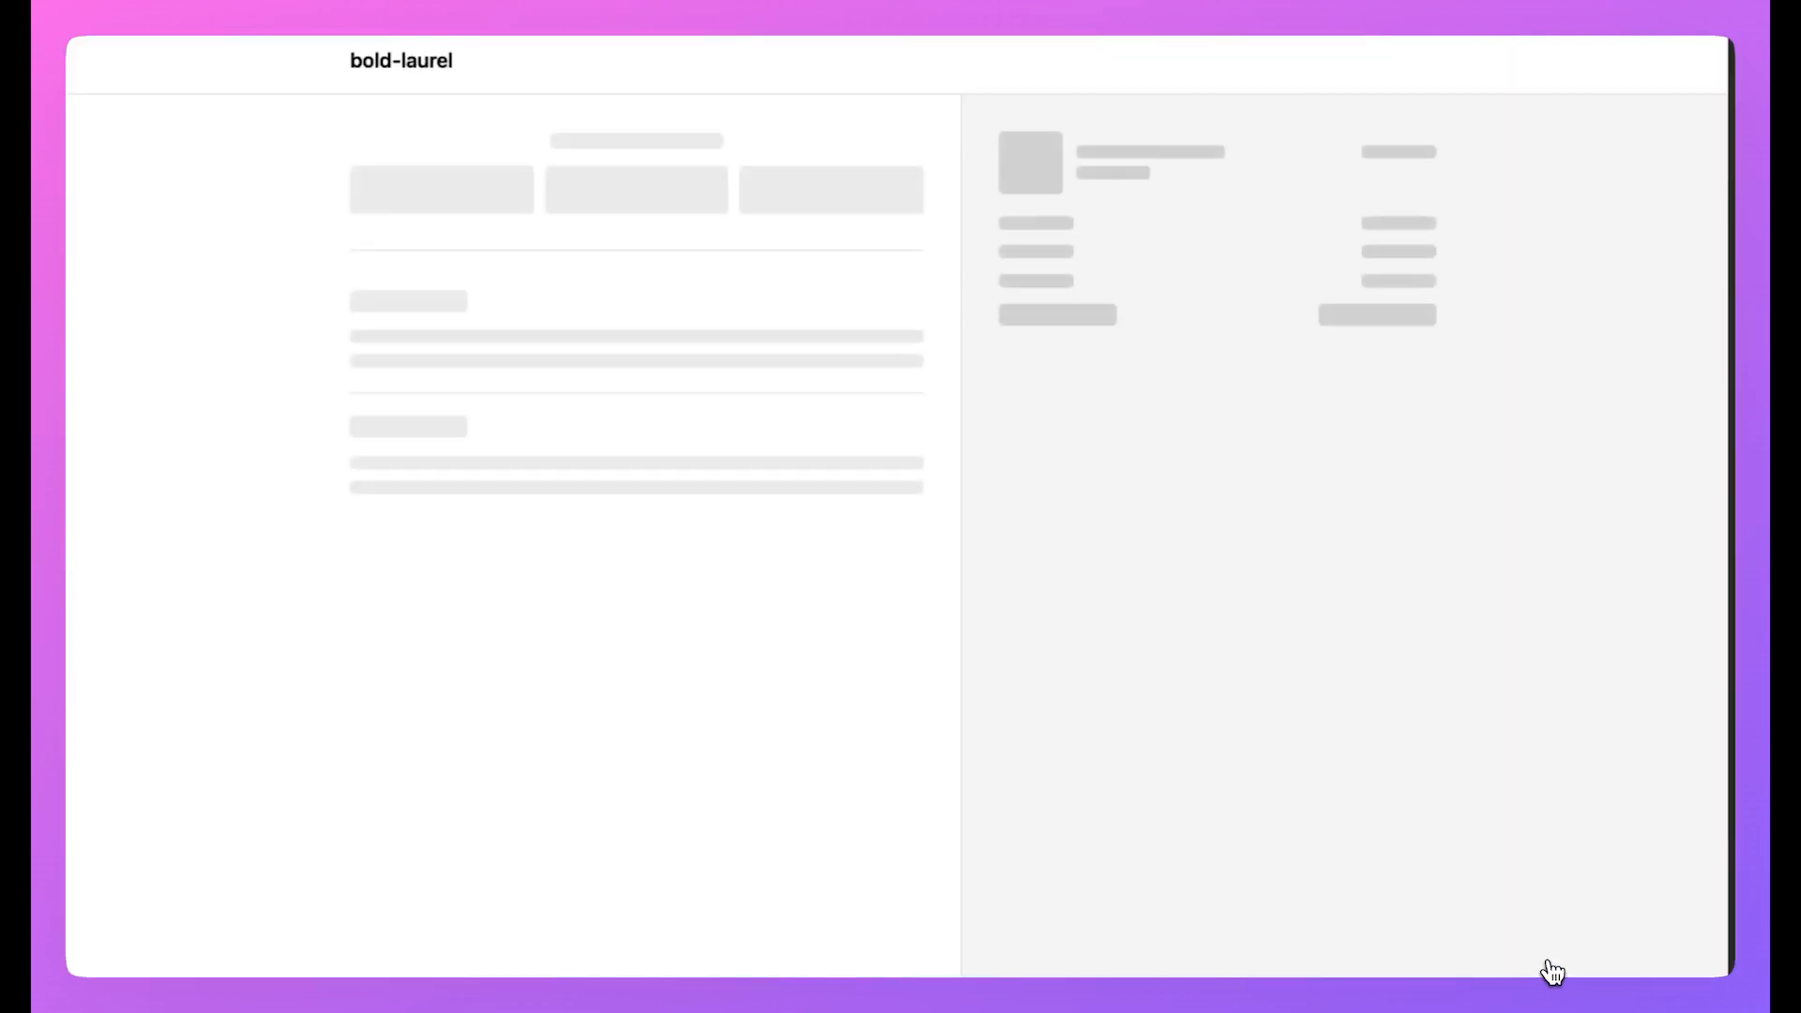
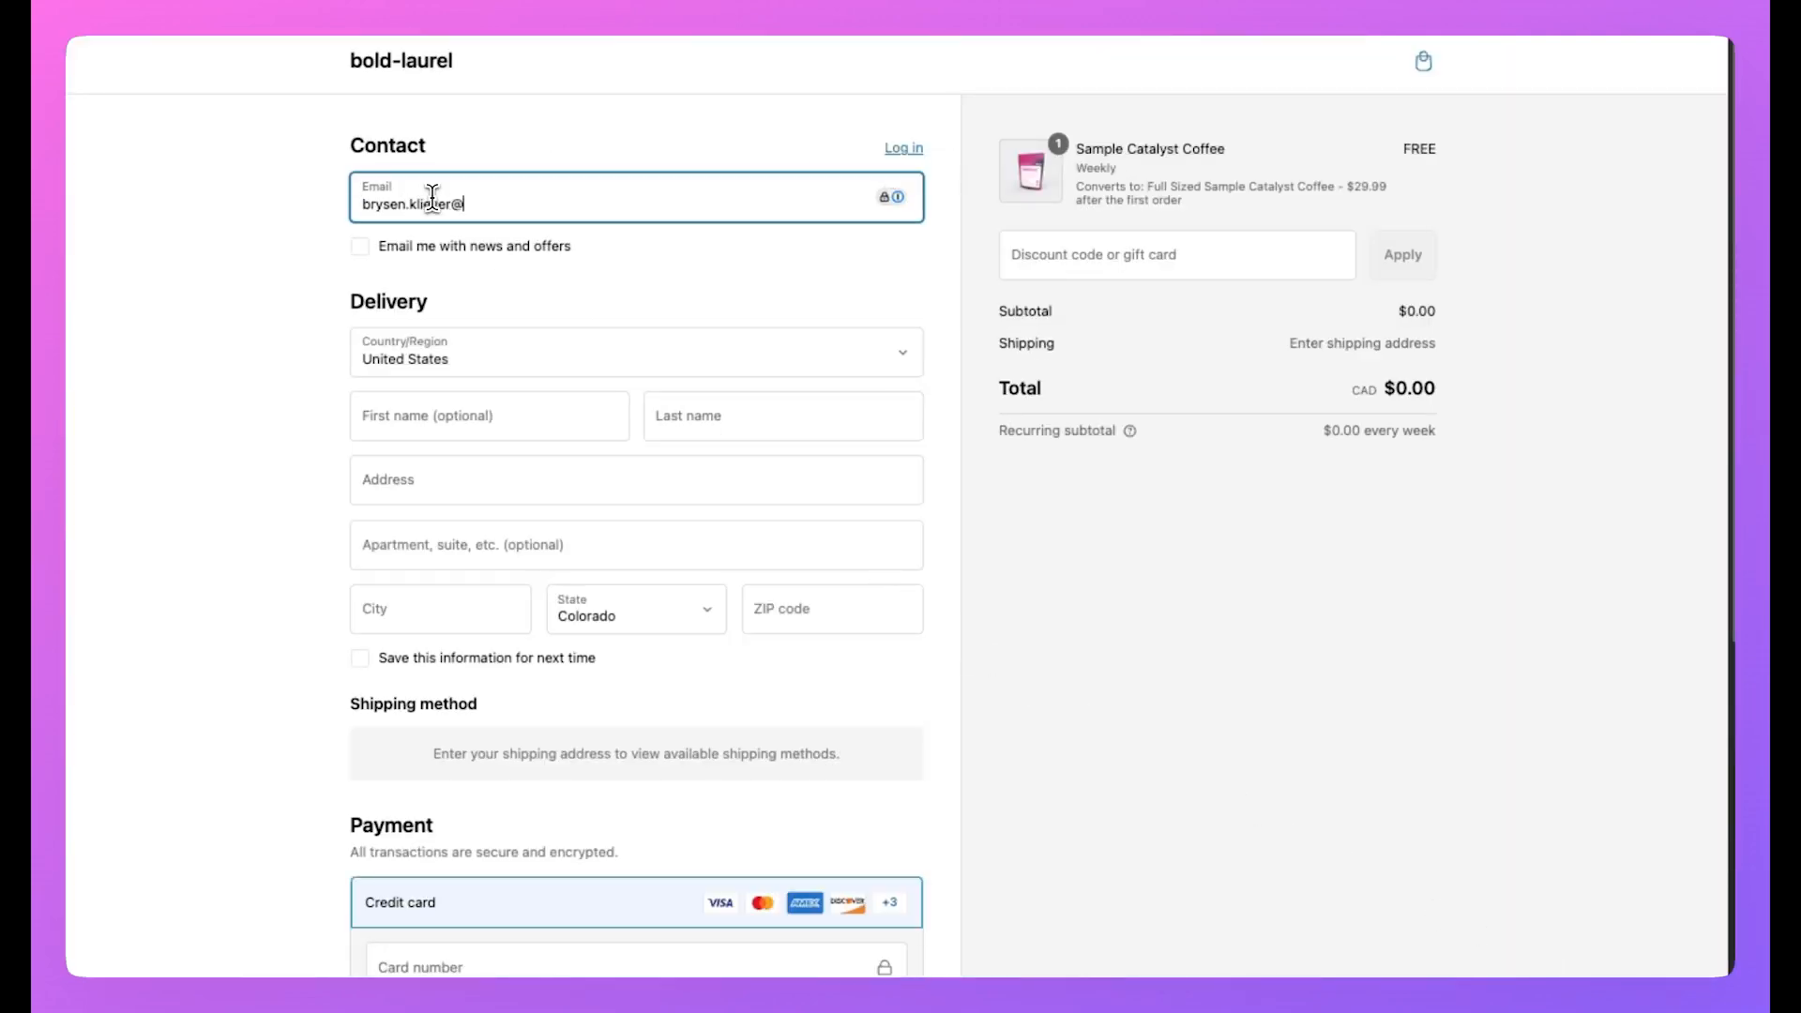
pyautogui.click(425, 416)
pyautogui.press('Tab')
# Enter the customer's street address and the city Winnipeg.
pyautogui.press('Tab')
pyautogui.click(427, 603)
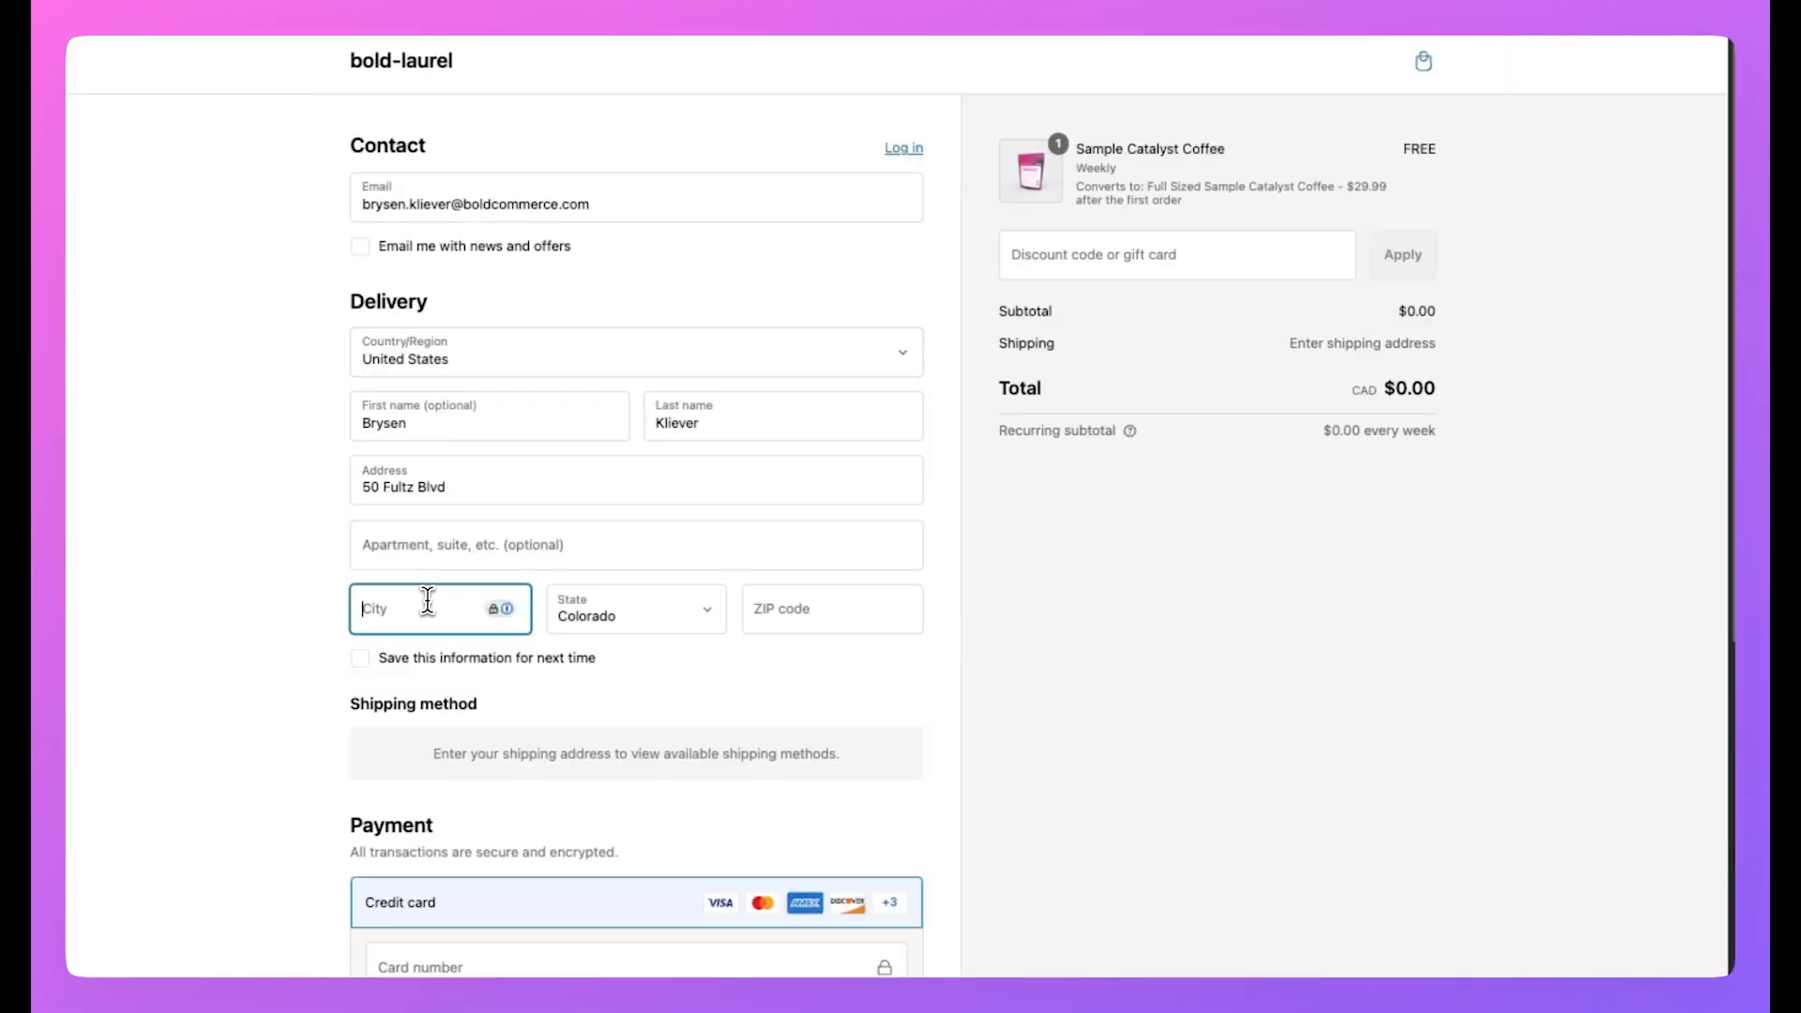
pyautogui.write('Winnipeg')
# Enter the test card number, expiry and security code, then pay for the order.
pyautogui.press('Tab')
pyautogui.click(551, 364)
pyautogui.scroll(20, 550, 364)
# Switch the country to Canada and re-enter the address with province Manitoba and postal code.
pyautogui.click(551, 361)
pyautogui.click(459, 489)
pyautogui.click(414, 611)
pyautogui.write('Winnipeg')
pyautogui.click(628, 610)
pyautogui.click(624, 691)
pyautogui.click(819, 612)
pyautogui.write('R2Y 0L')
pyautogui.scroll(-4, 819, 611)
pyautogui.click(410, 675)
pyautogui.write('4242424242424242')
pyautogui.click(436, 840)
pyautogui.write('1029')
pyautogui.press('Tab')
pyautogui.write('123')
pyautogui.click(574, 830)
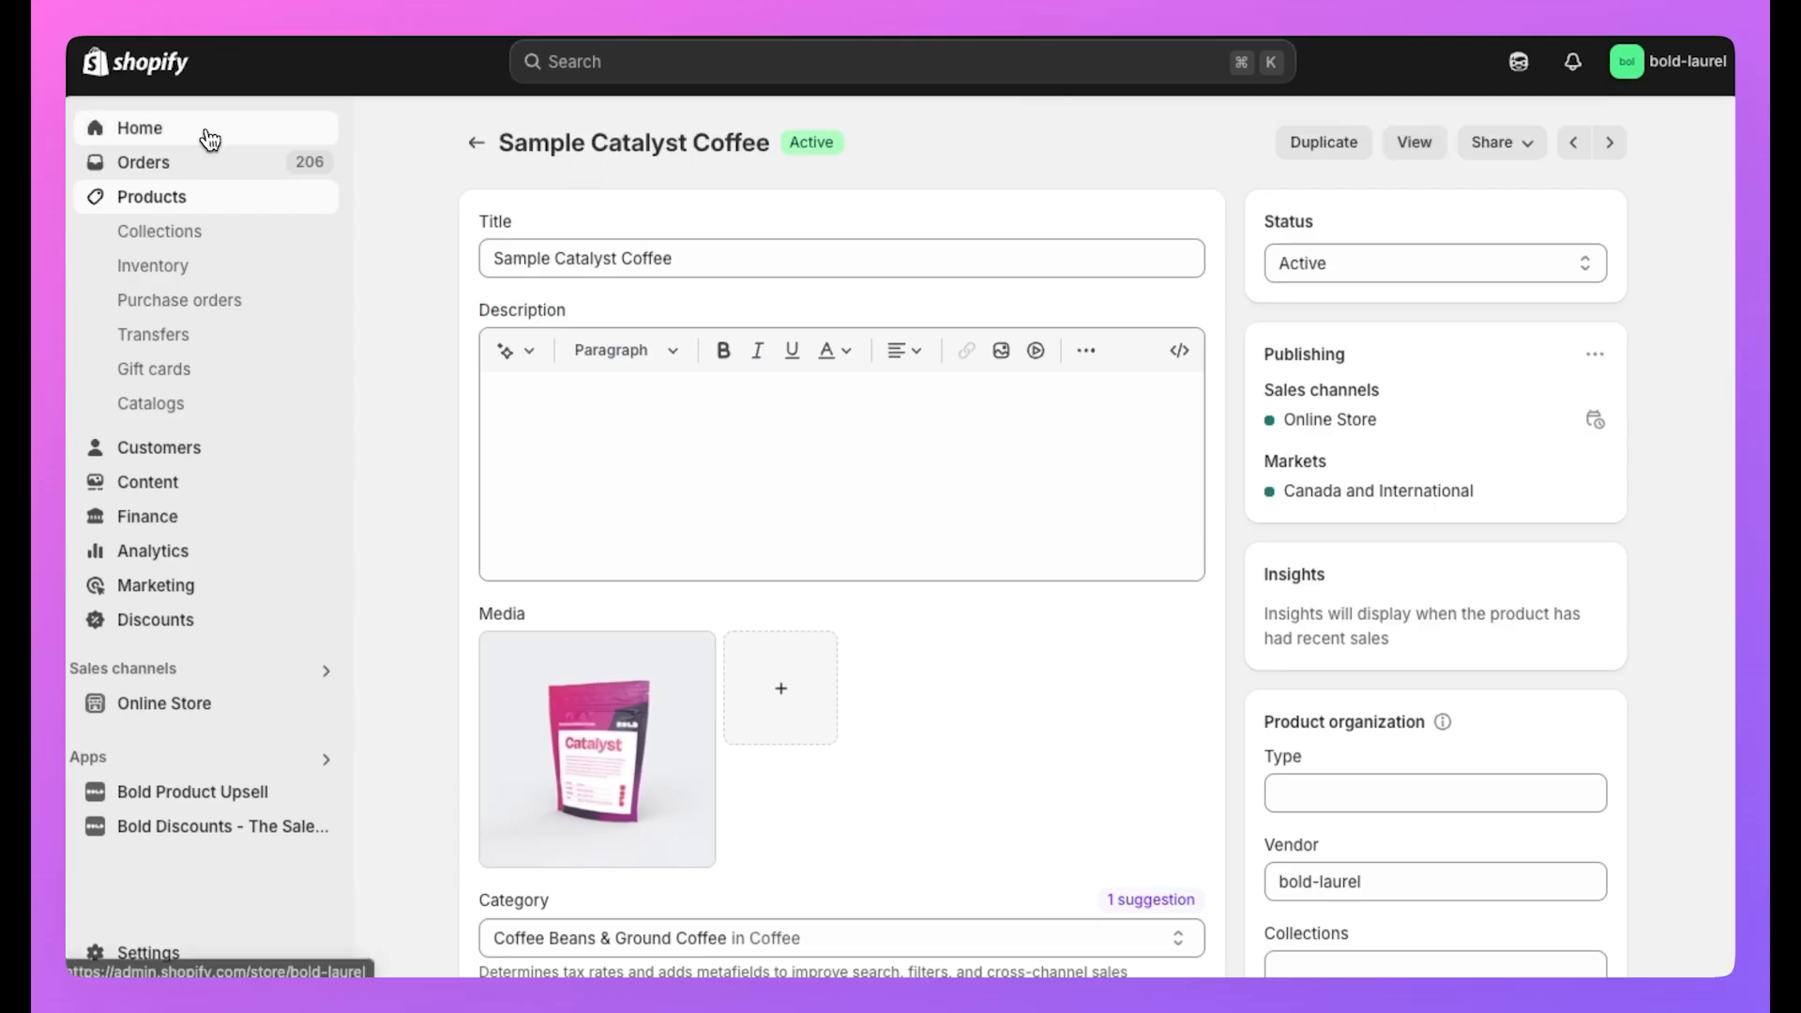
# Open the newest order and view its weekly Full Sized Sample Catalyst Coffee subscription.
pyautogui.click(229, 155)
pyautogui.click(632, 422)
pyautogui.scroll(-2, 571, 509)
pyautogui.scroll(-1, 570, 512)
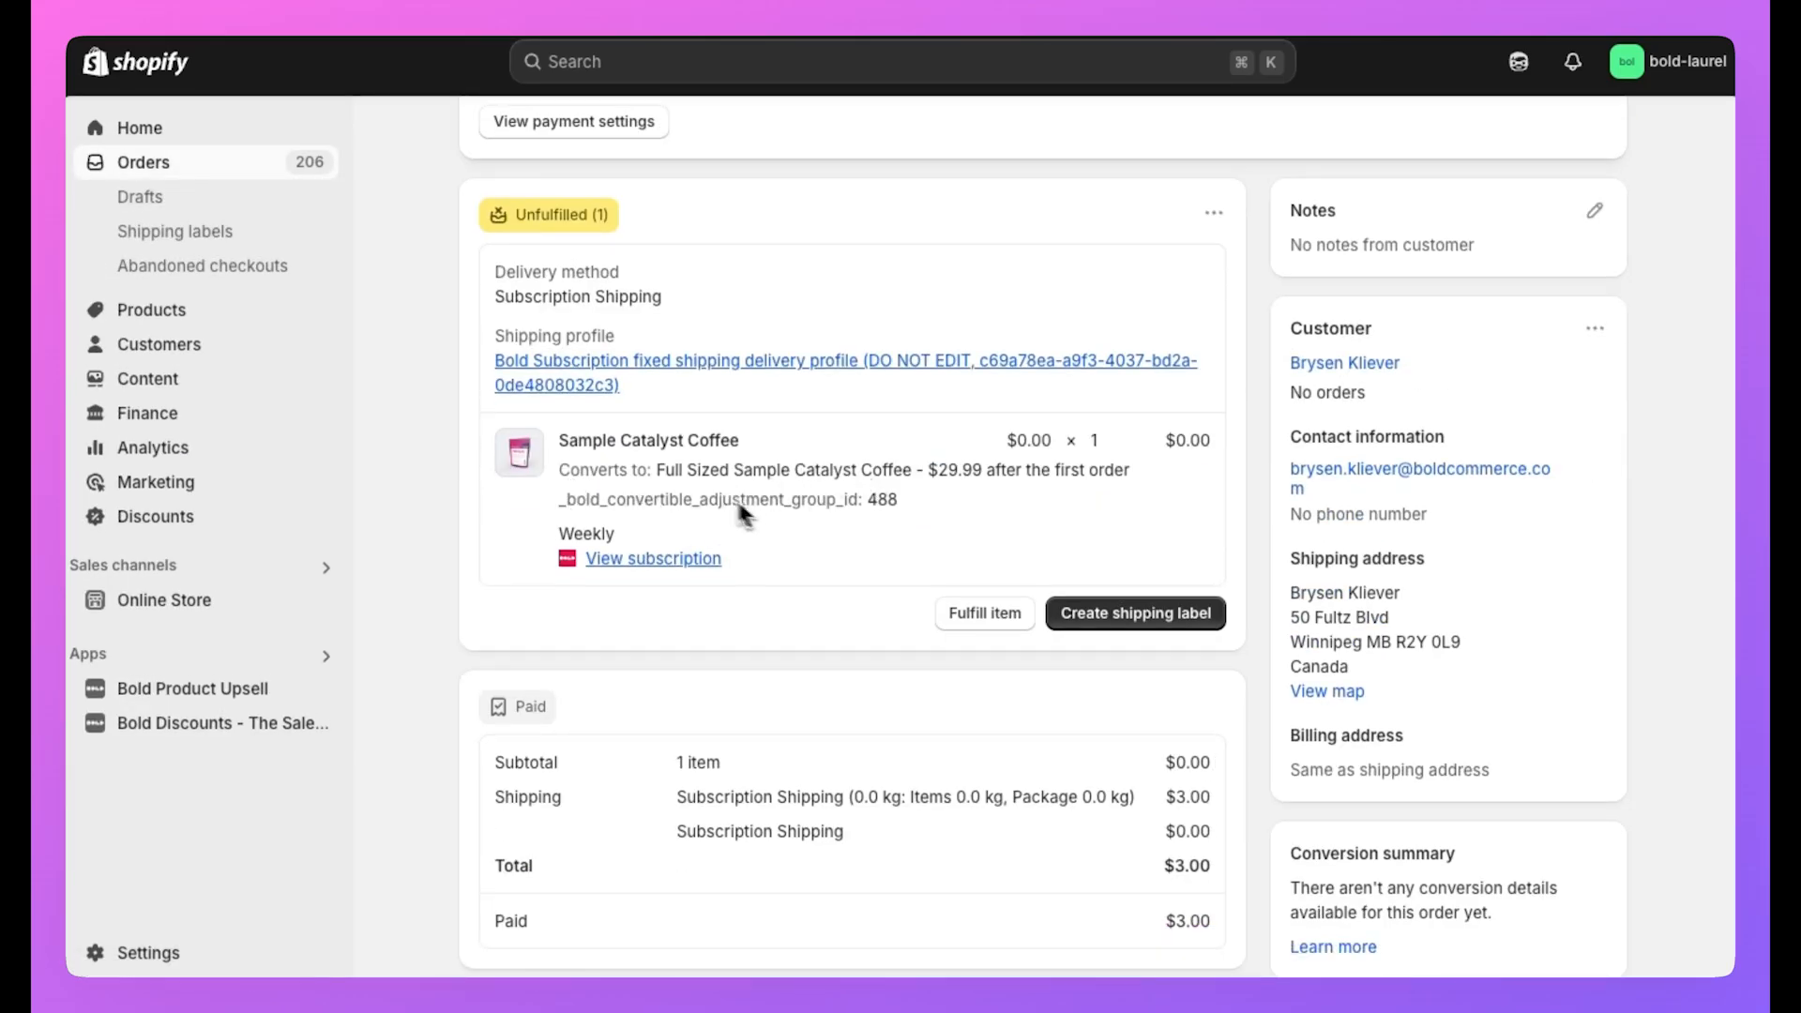
pyautogui.click(654, 566)
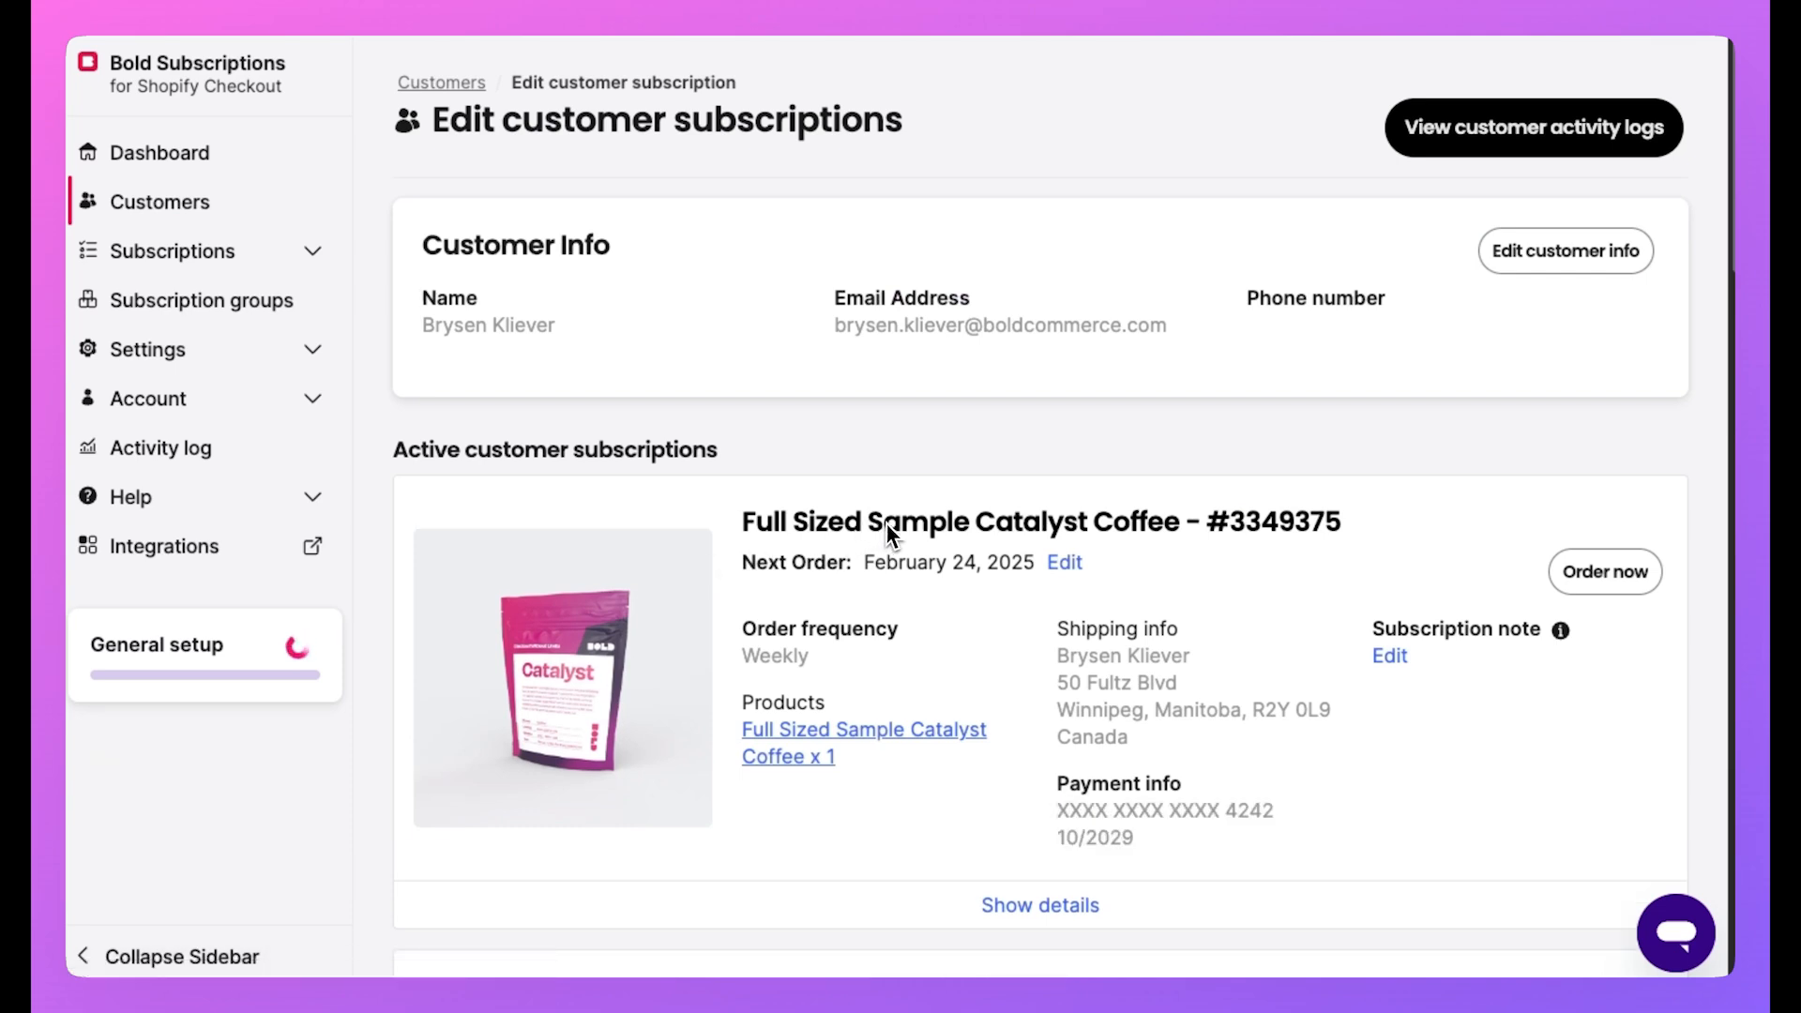
pyautogui.scroll(-2, 885, 523)
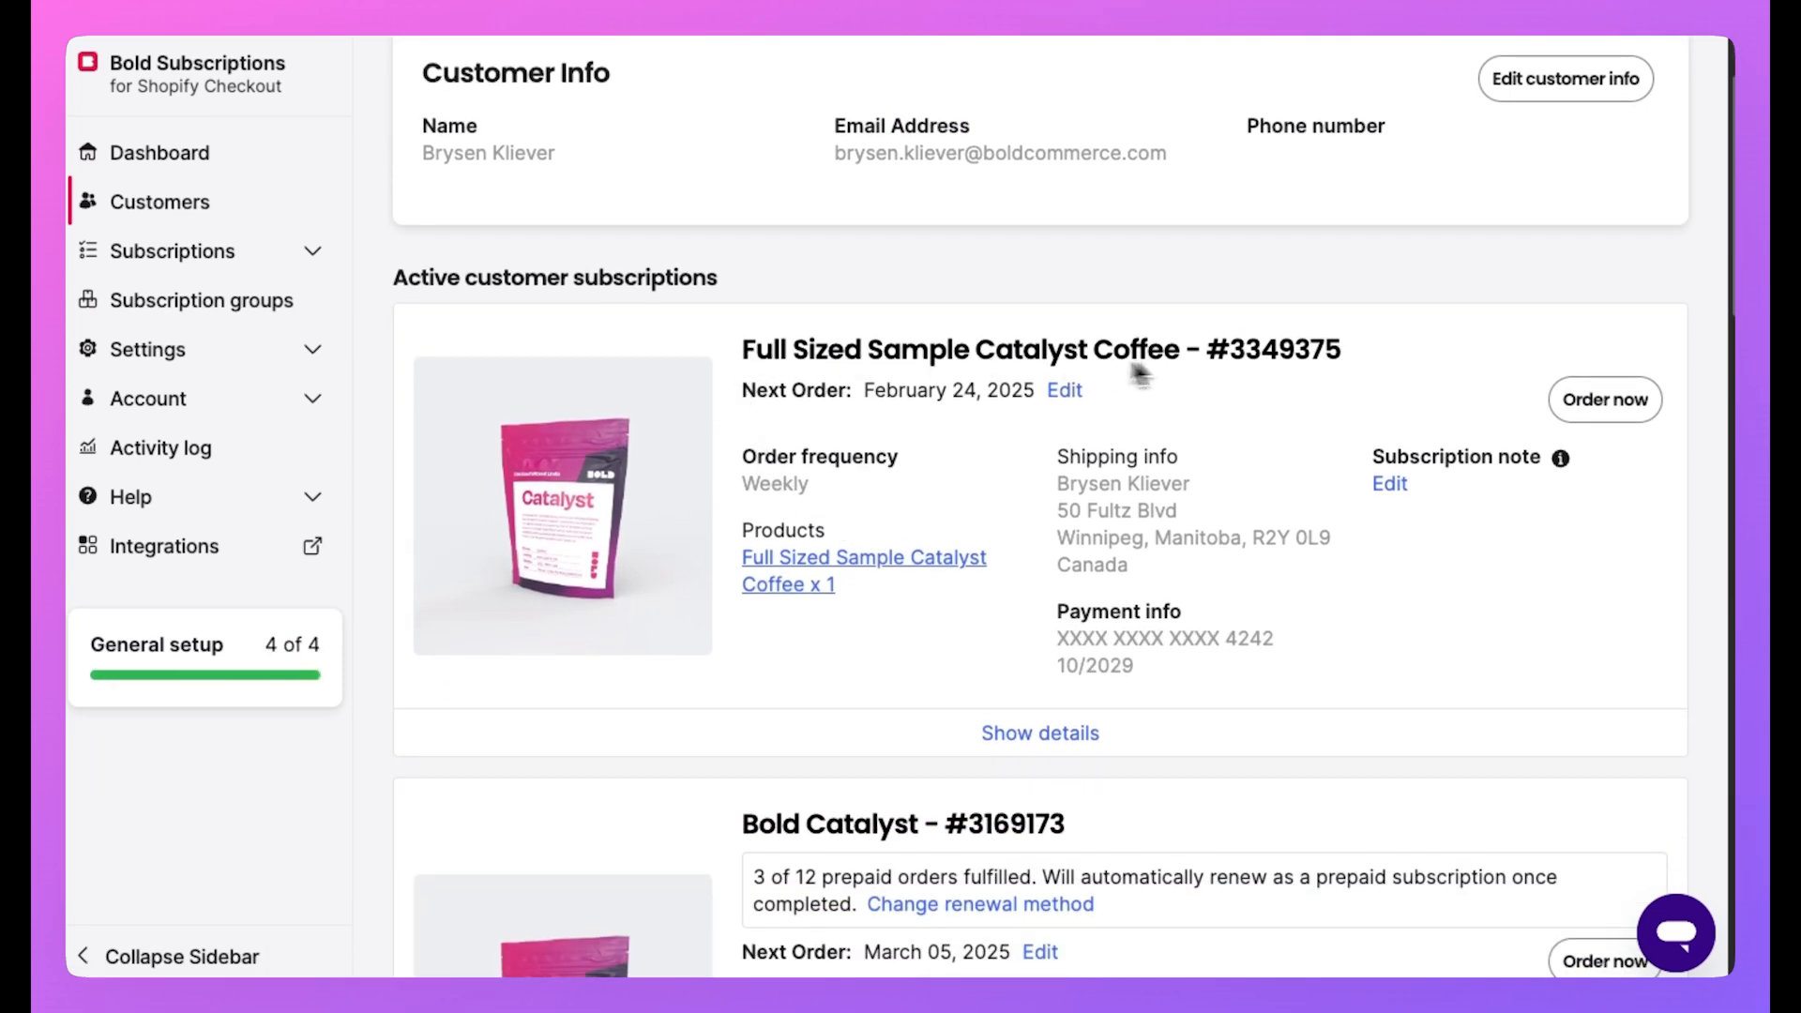